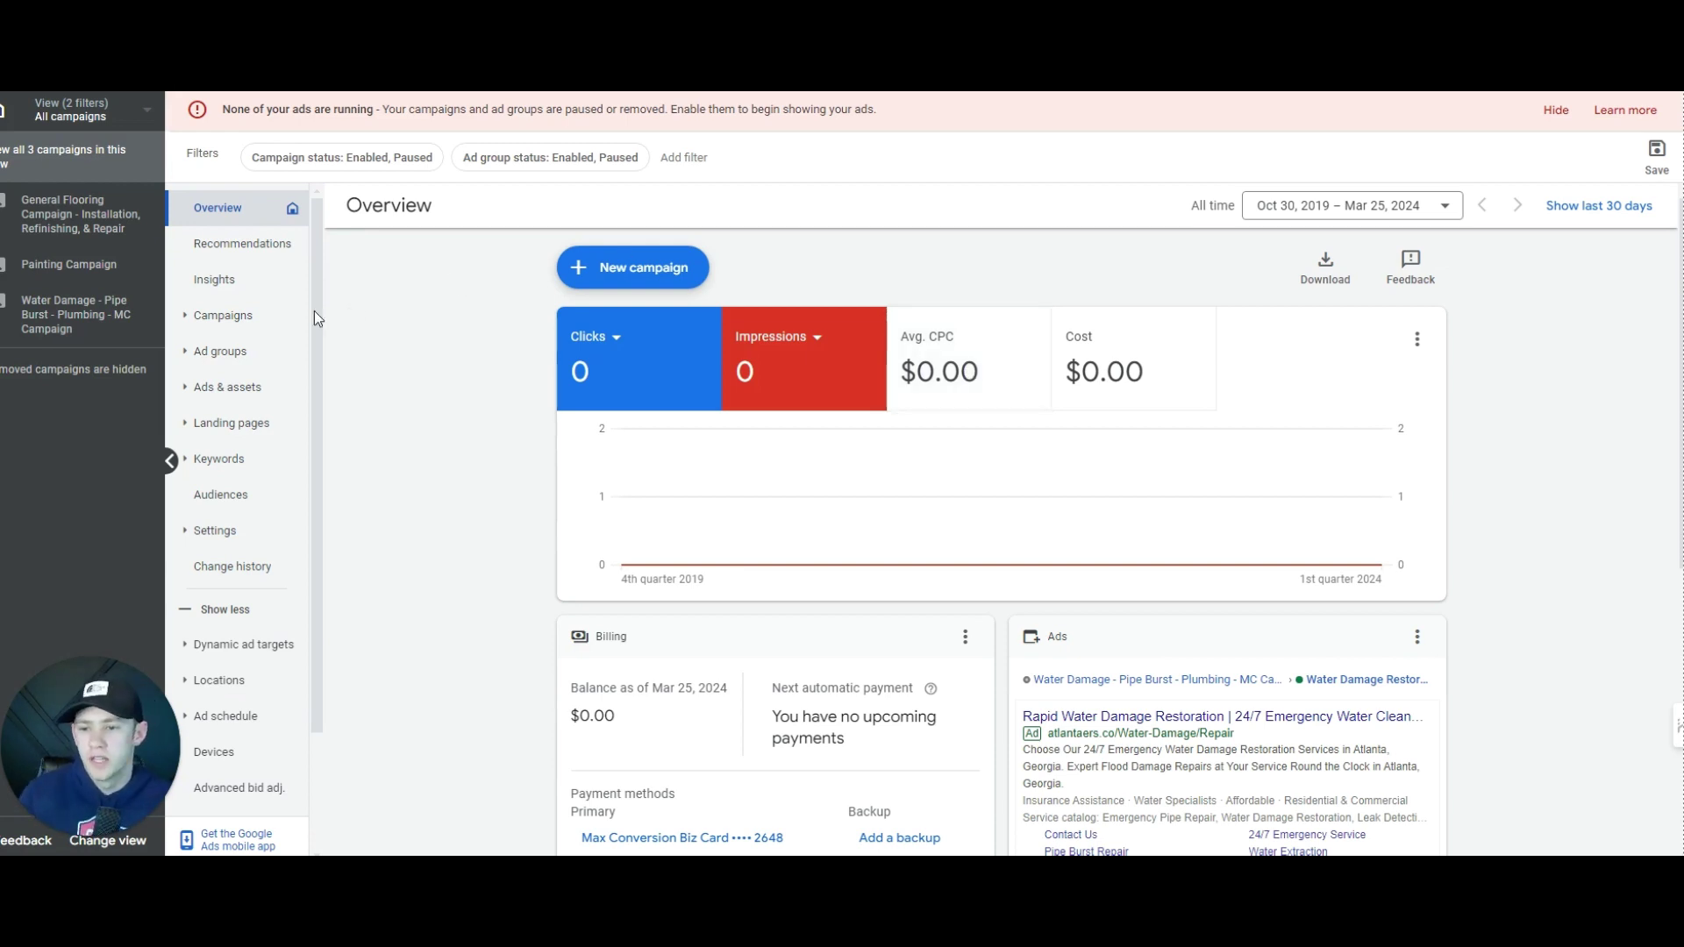
Step: Open the General Flooring campaign's search keywords and show 200 rows per page
{"action": "left_click", "coordinate": [250, 316]}
{"action": "left_click", "coordinate": [120, 214]}
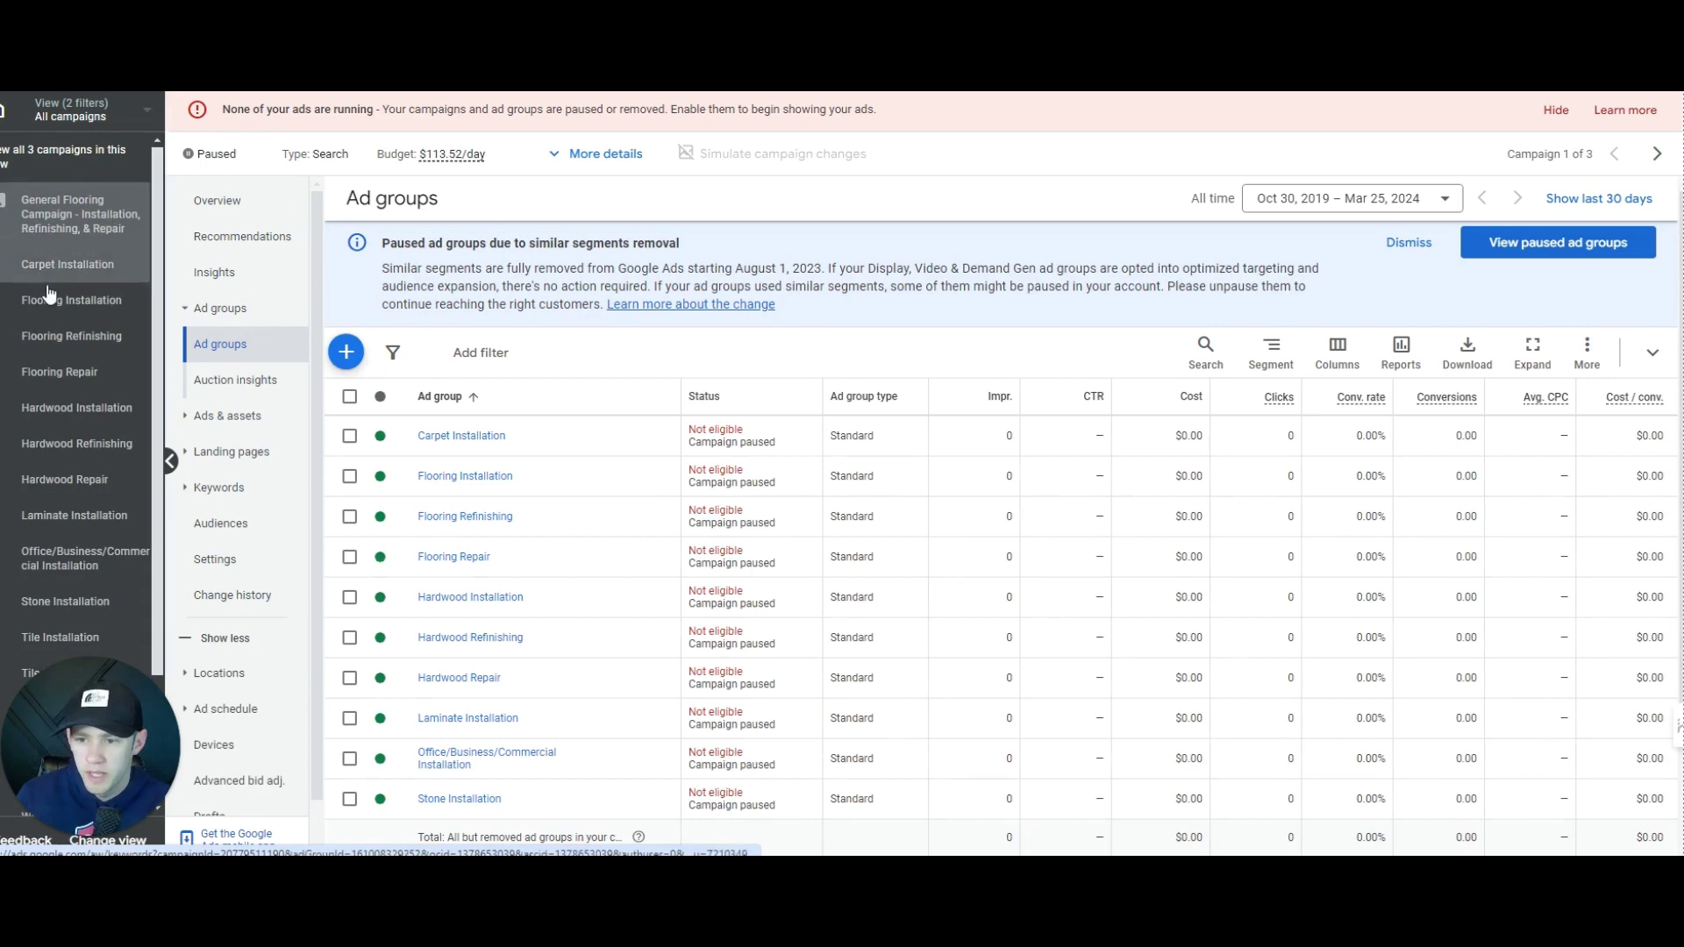
{"action": "left_click", "coordinate": [229, 489]}
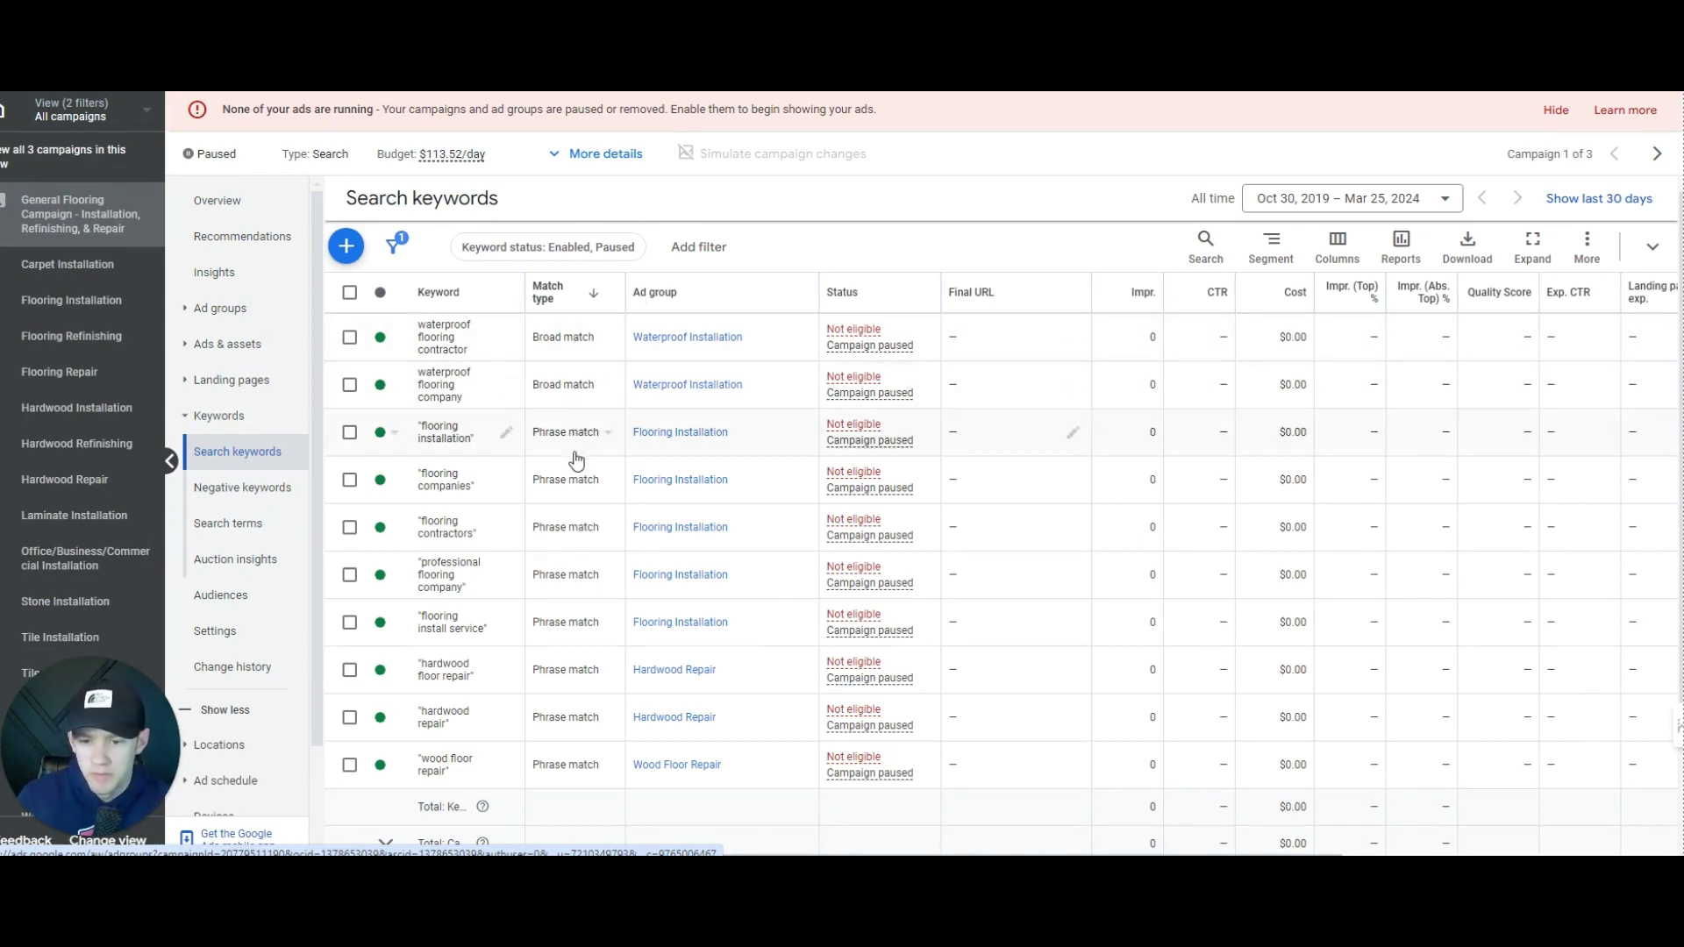
{"action": "scroll", "coordinate": [579, 491], "scroll_direction": "down", "scroll_amount": 3}
{"action": "left_click", "coordinate": [1375, 753]}
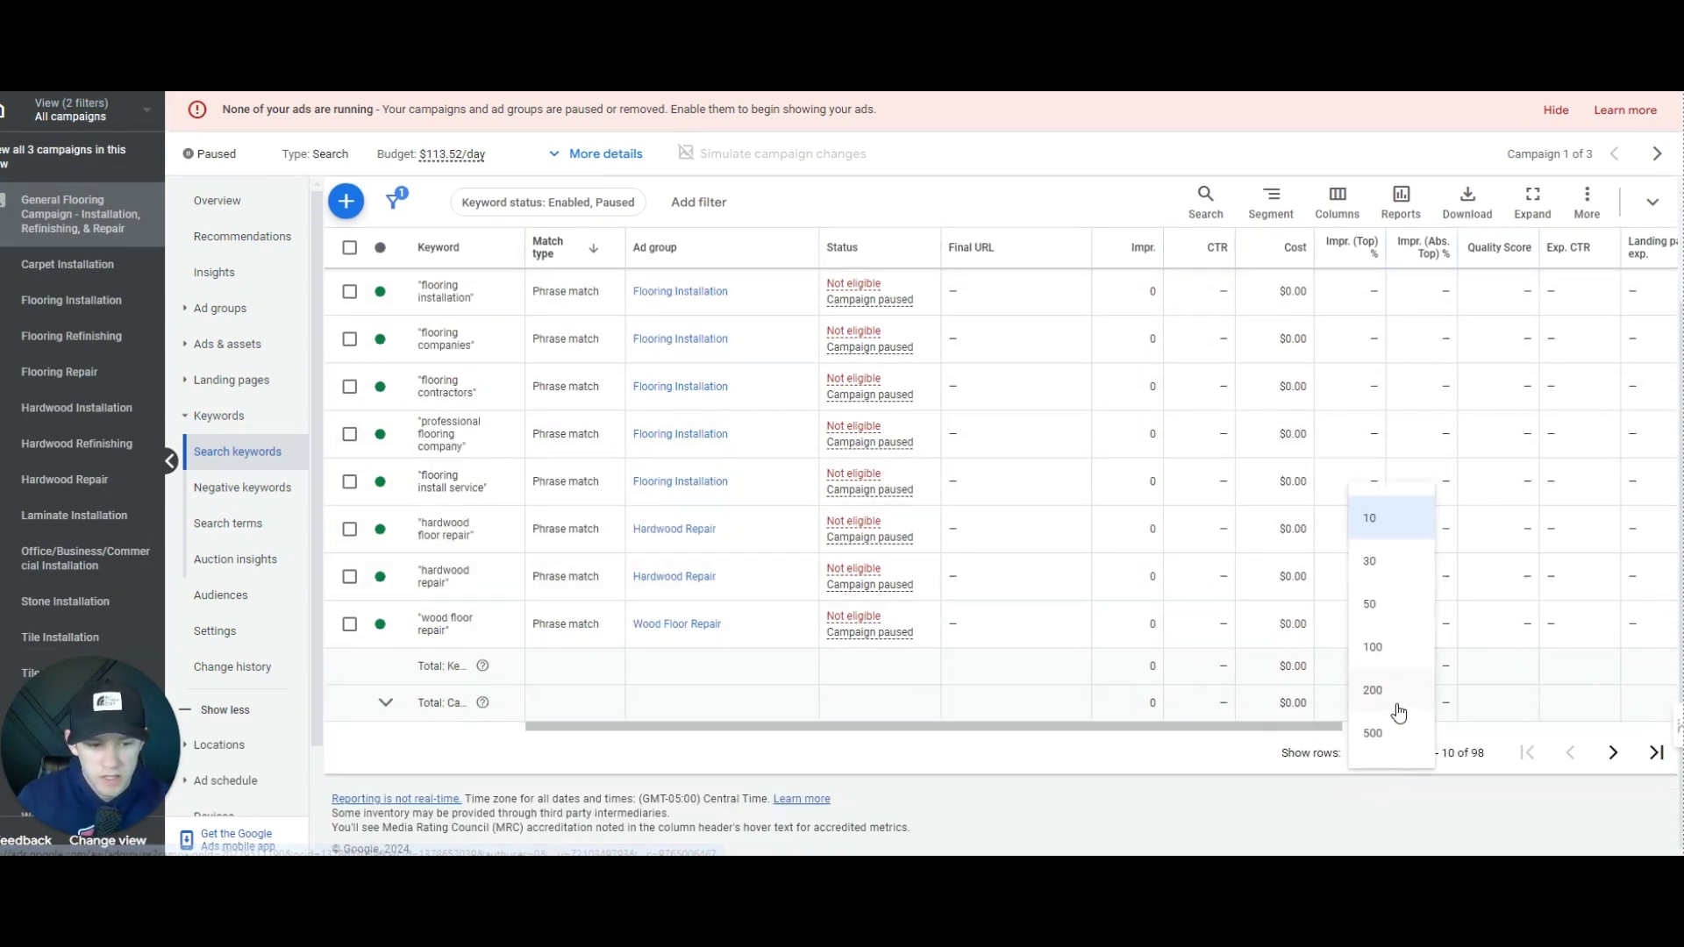
{"action": "left_click", "coordinate": [1398, 712]}
Step: Scroll through all 98 keywords, then switch to the campaign's ad groups list
{"action": "scroll", "coordinate": [628, 491], "scroll_direction": "down", "scroll_amount": 5}
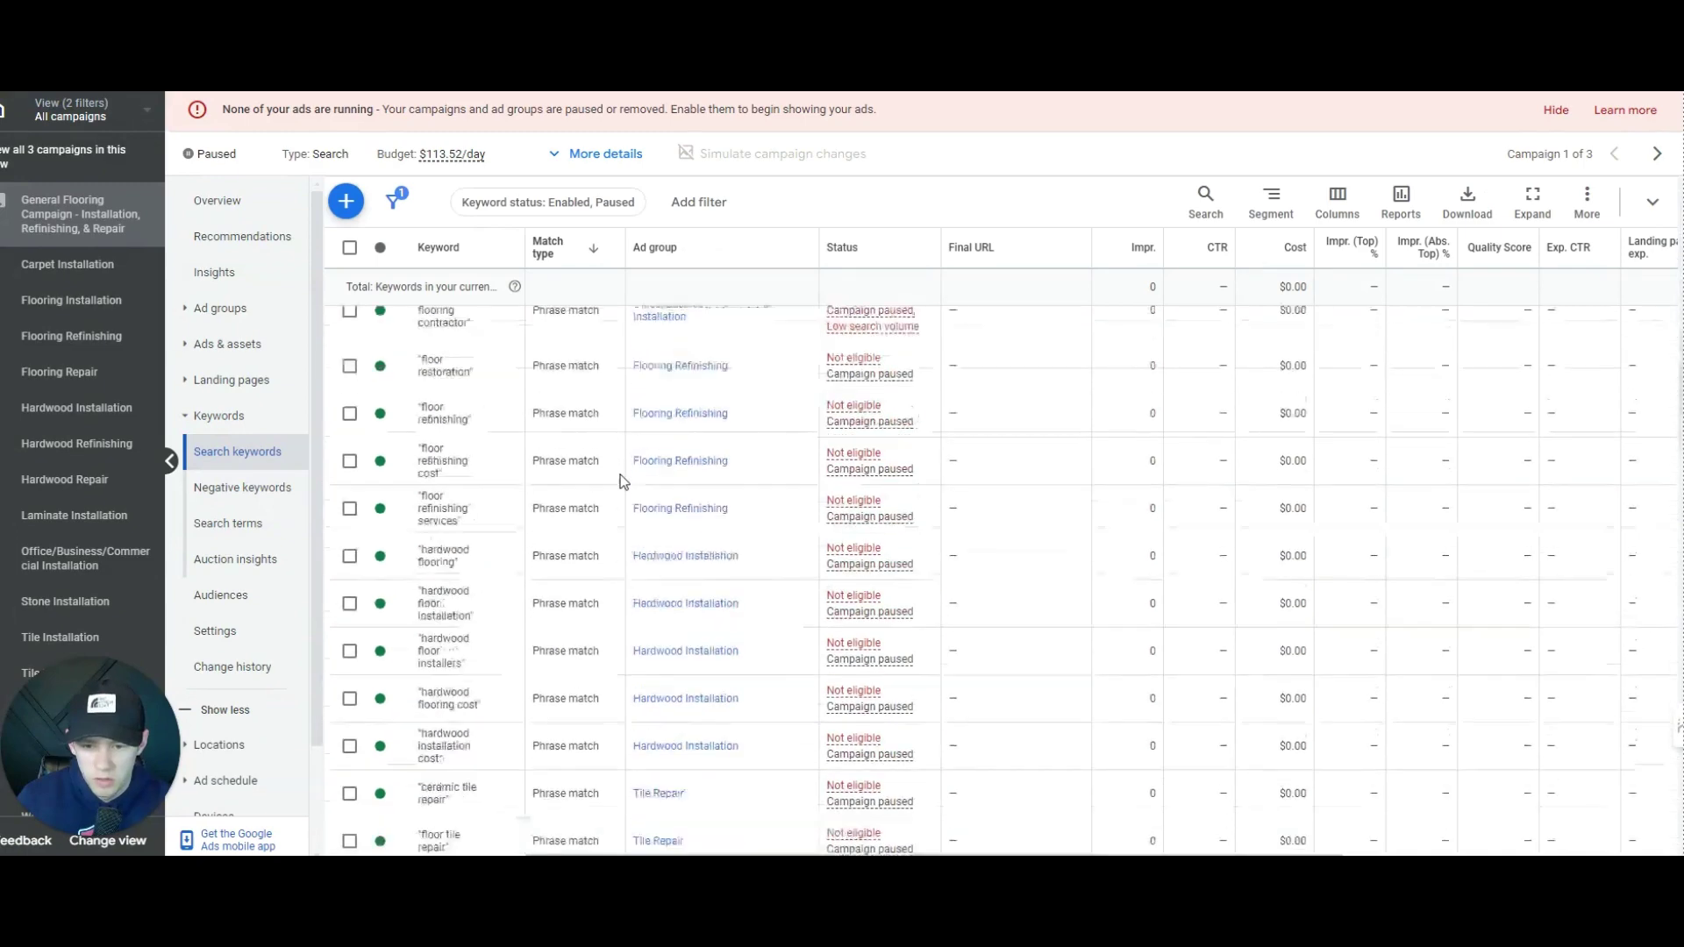
{"action": "scroll", "coordinate": [620, 479], "scroll_direction": "down", "scroll_amount": 12}
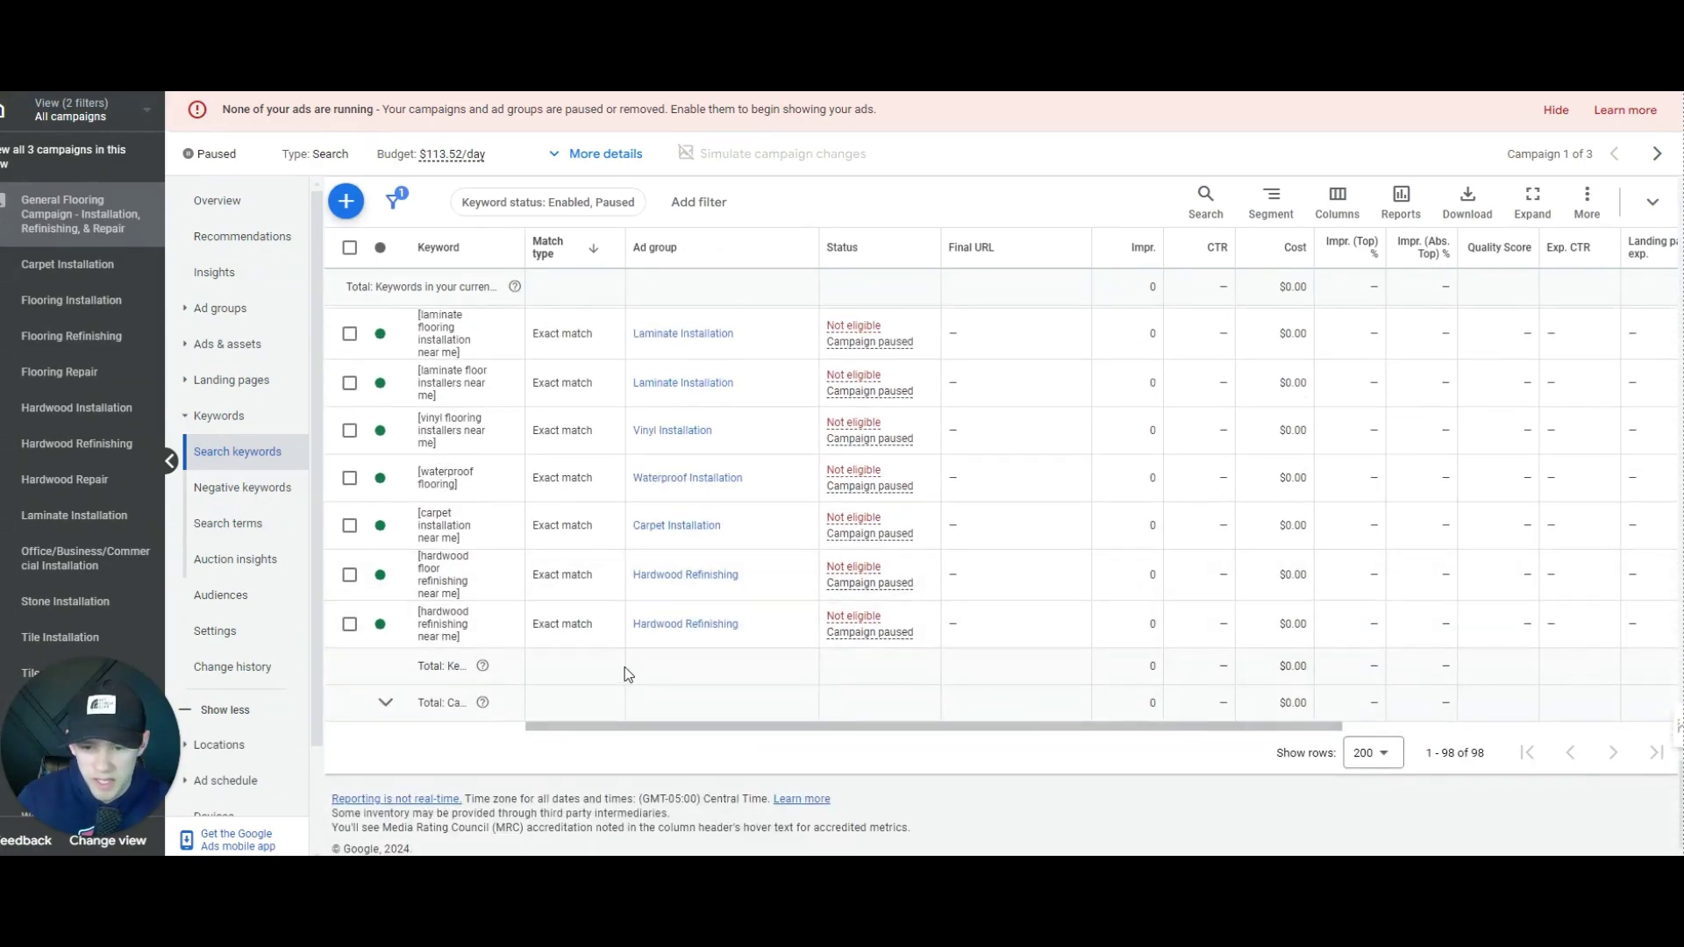
{"action": "scroll", "coordinate": [624, 667], "scroll_direction": "up", "scroll_amount": 10}
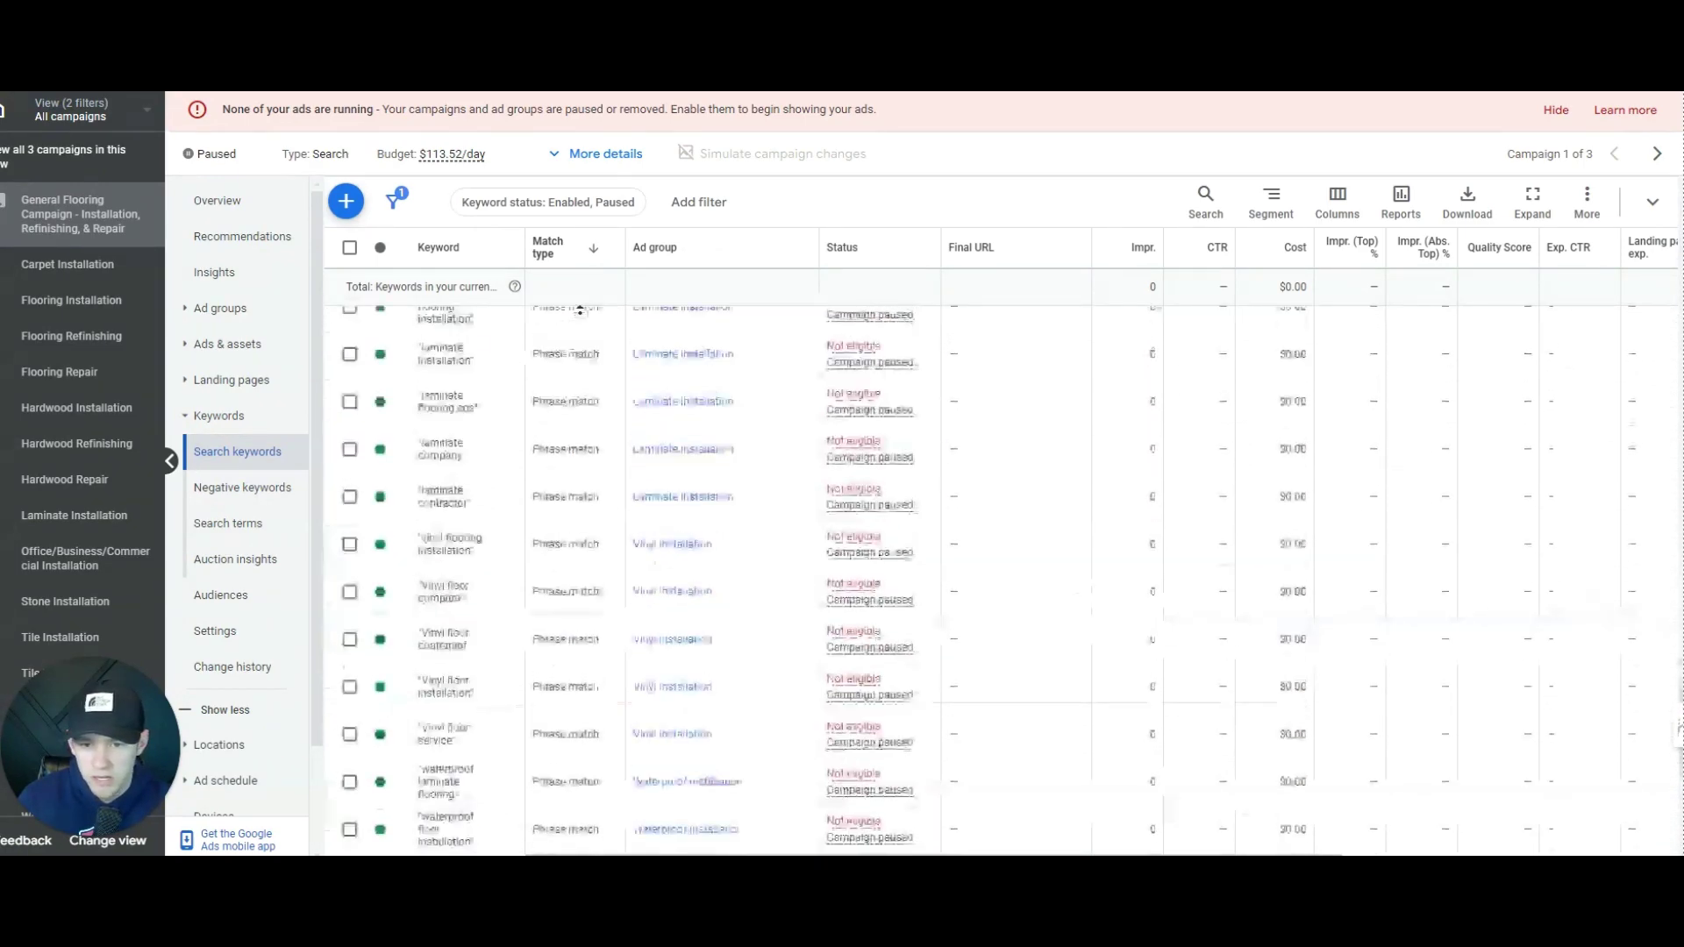
{"action": "scroll", "coordinate": [578, 325], "scroll_direction": "up", "scroll_amount": 8}
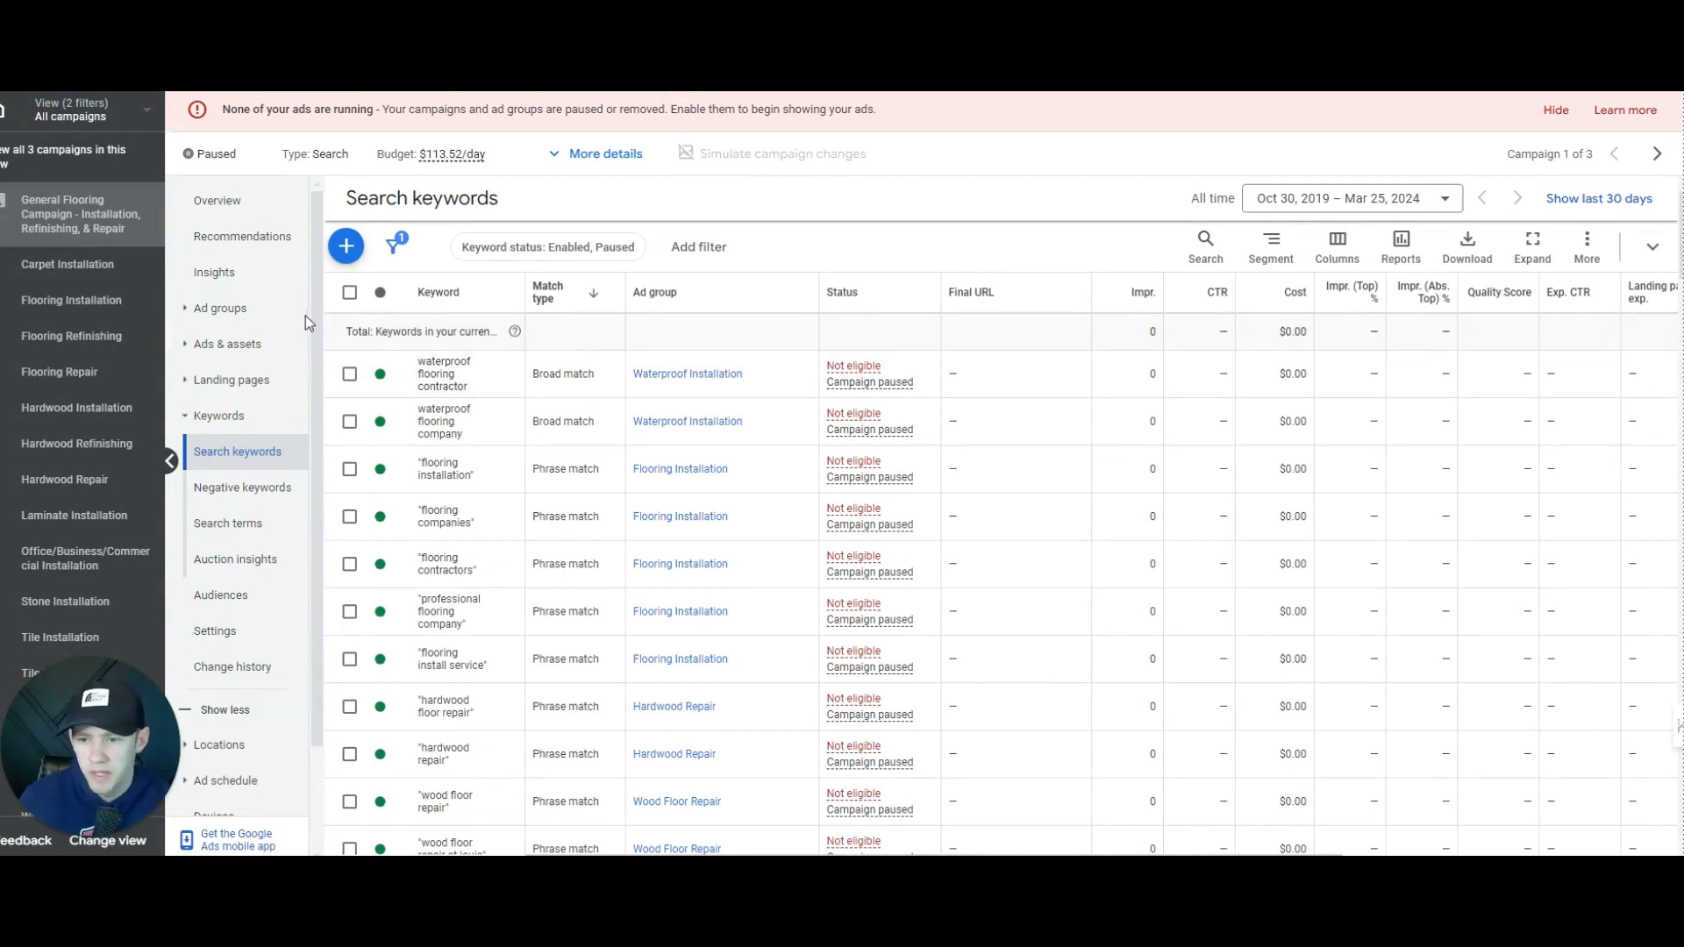
{"action": "left_click", "coordinate": [221, 308]}
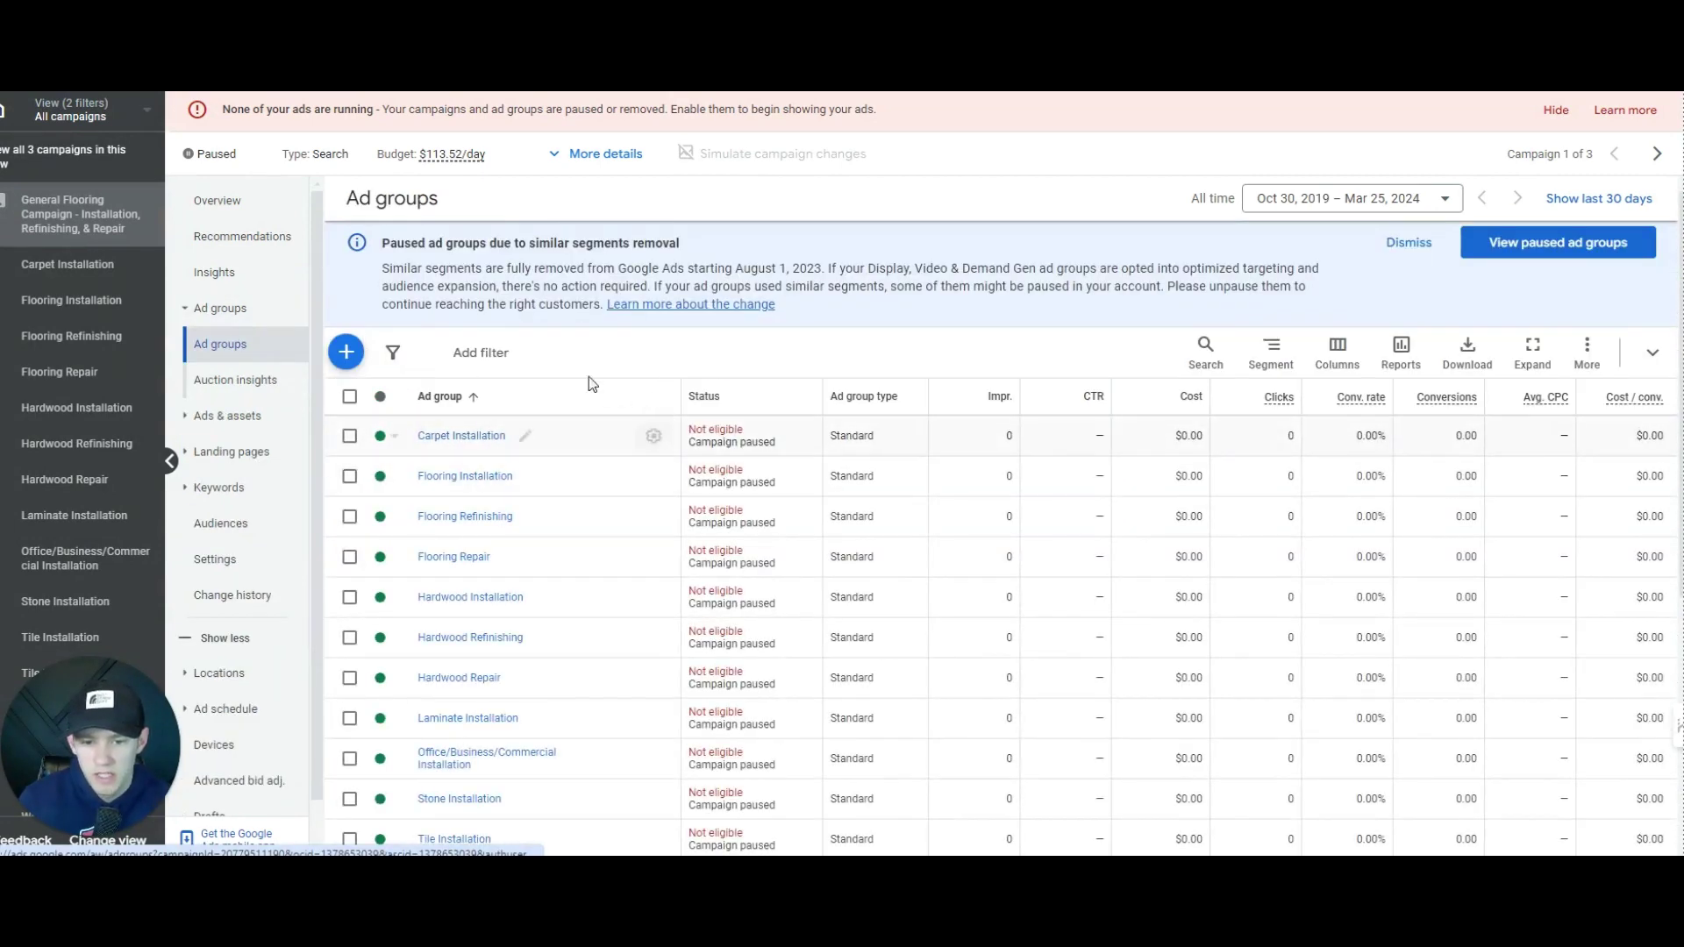
{"action": "scroll", "coordinate": [588, 377], "scroll_direction": "down", "scroll_amount": 1}
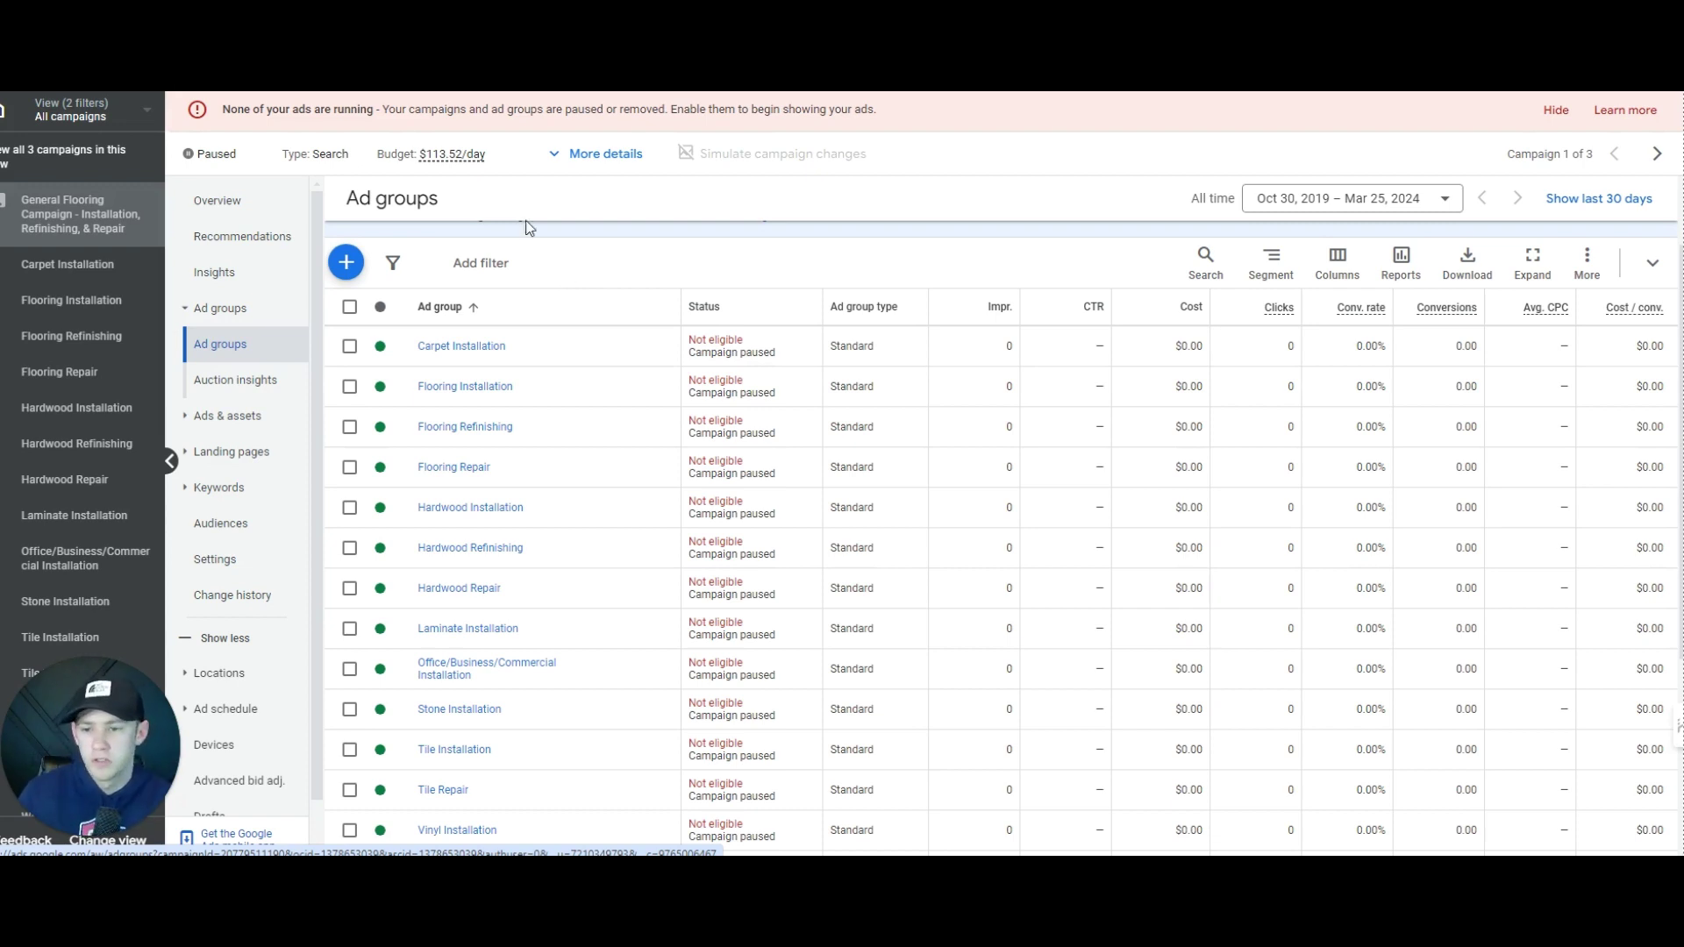
Step: Open the Carpet Installation ad group, check its ads and overview, then view its seven keywords
{"action": "left_click", "coordinate": [456, 345]}
{"action": "left_click", "coordinate": [244, 272]}
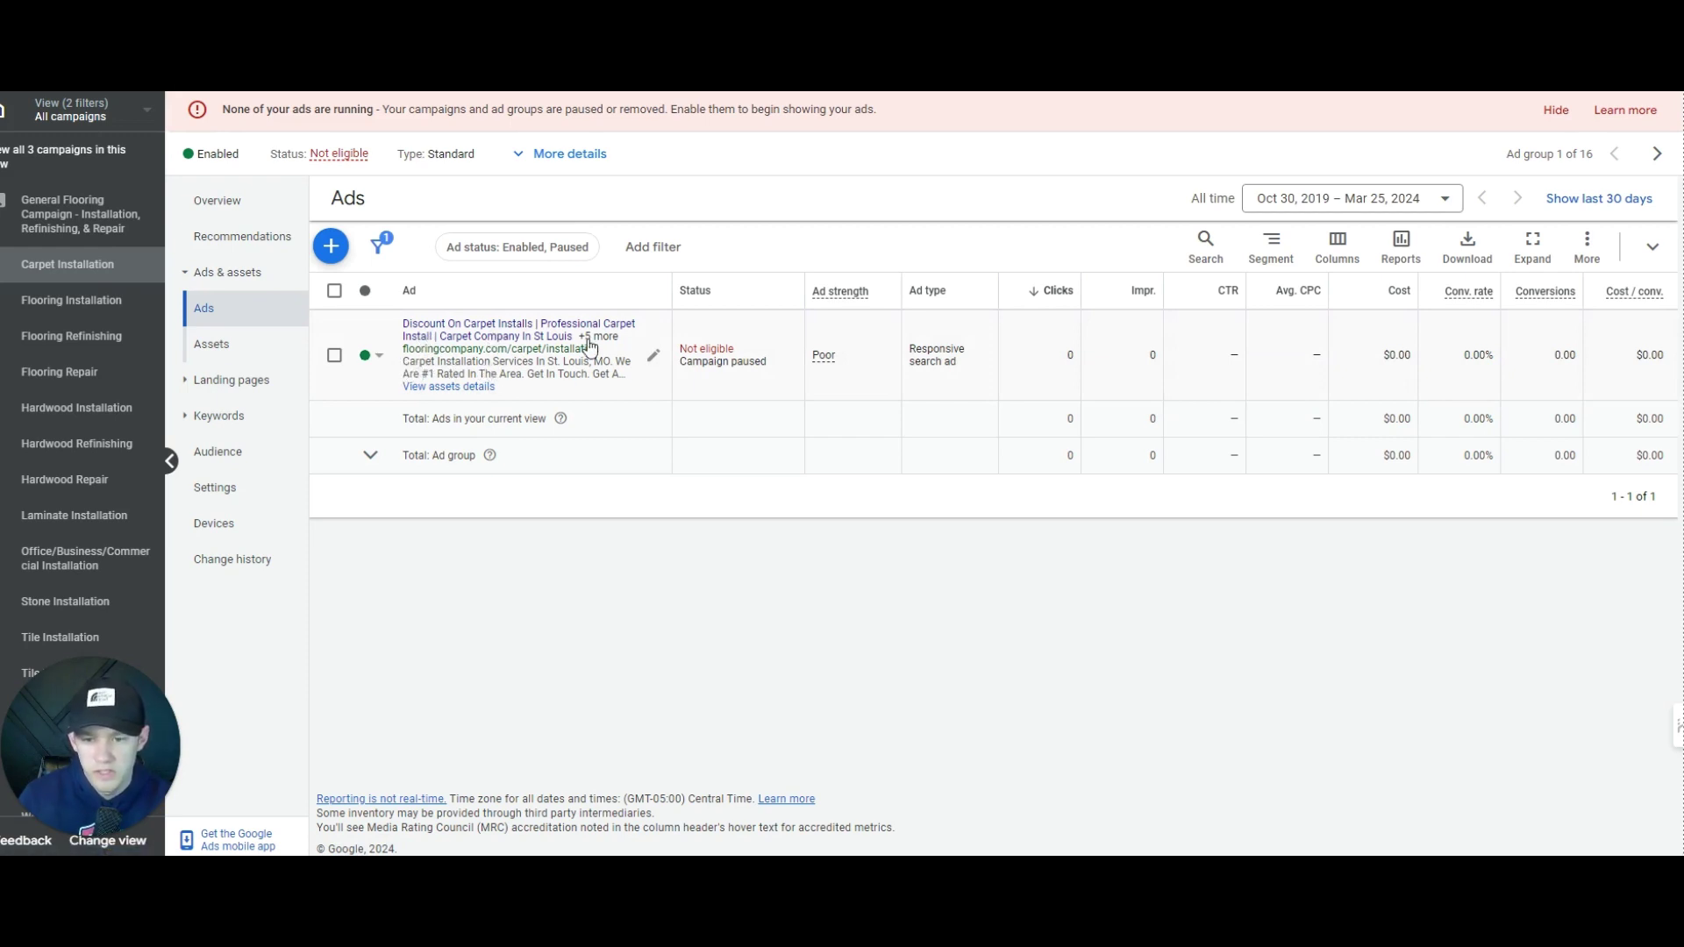
{"action": "left_click", "coordinate": [241, 215]}
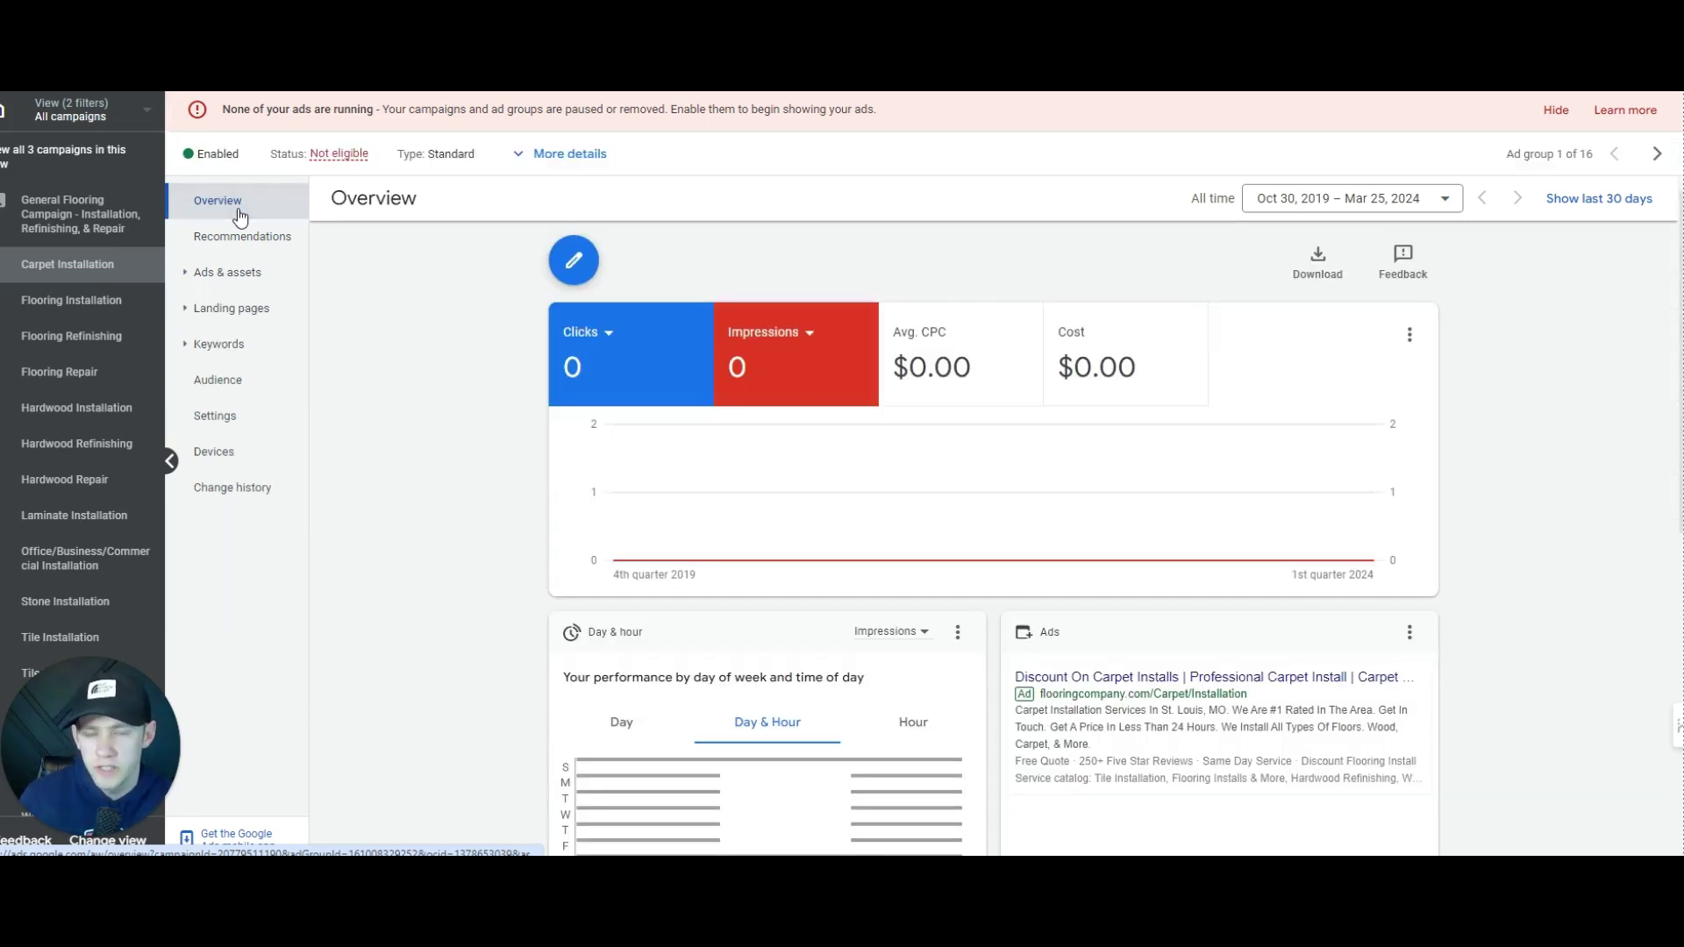
{"action": "left_click", "coordinate": [224, 344]}
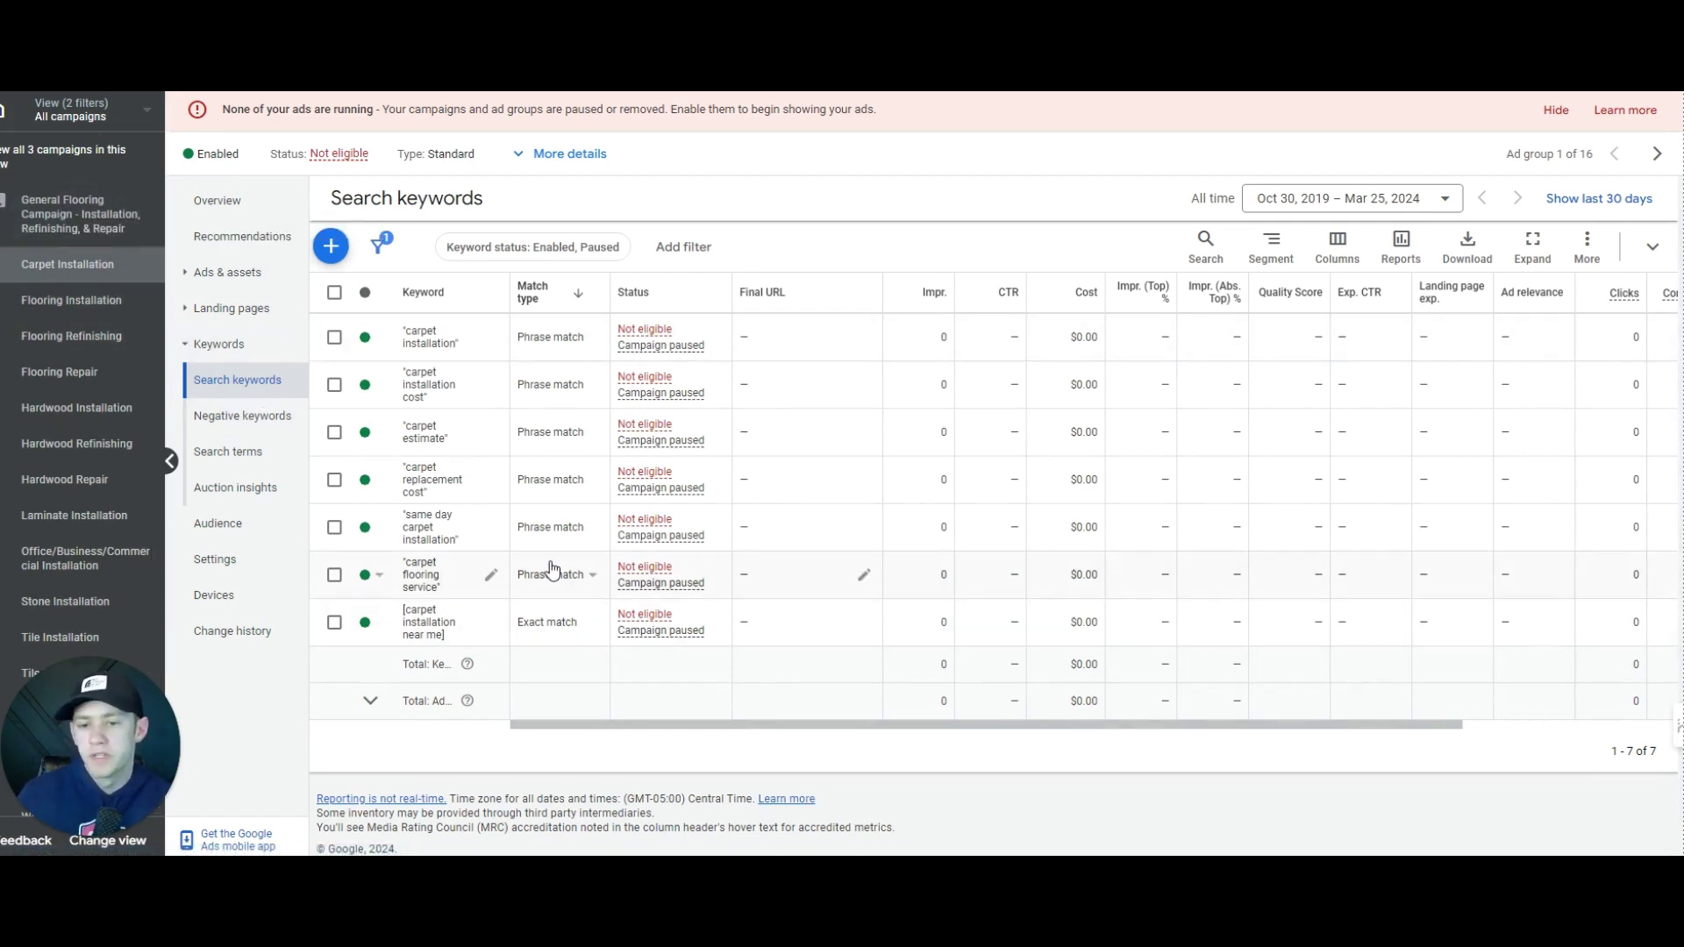
Step: Switch to the General Flooring campaign's search keywords across all ad groups
{"action": "left_click", "coordinate": [79, 214]}
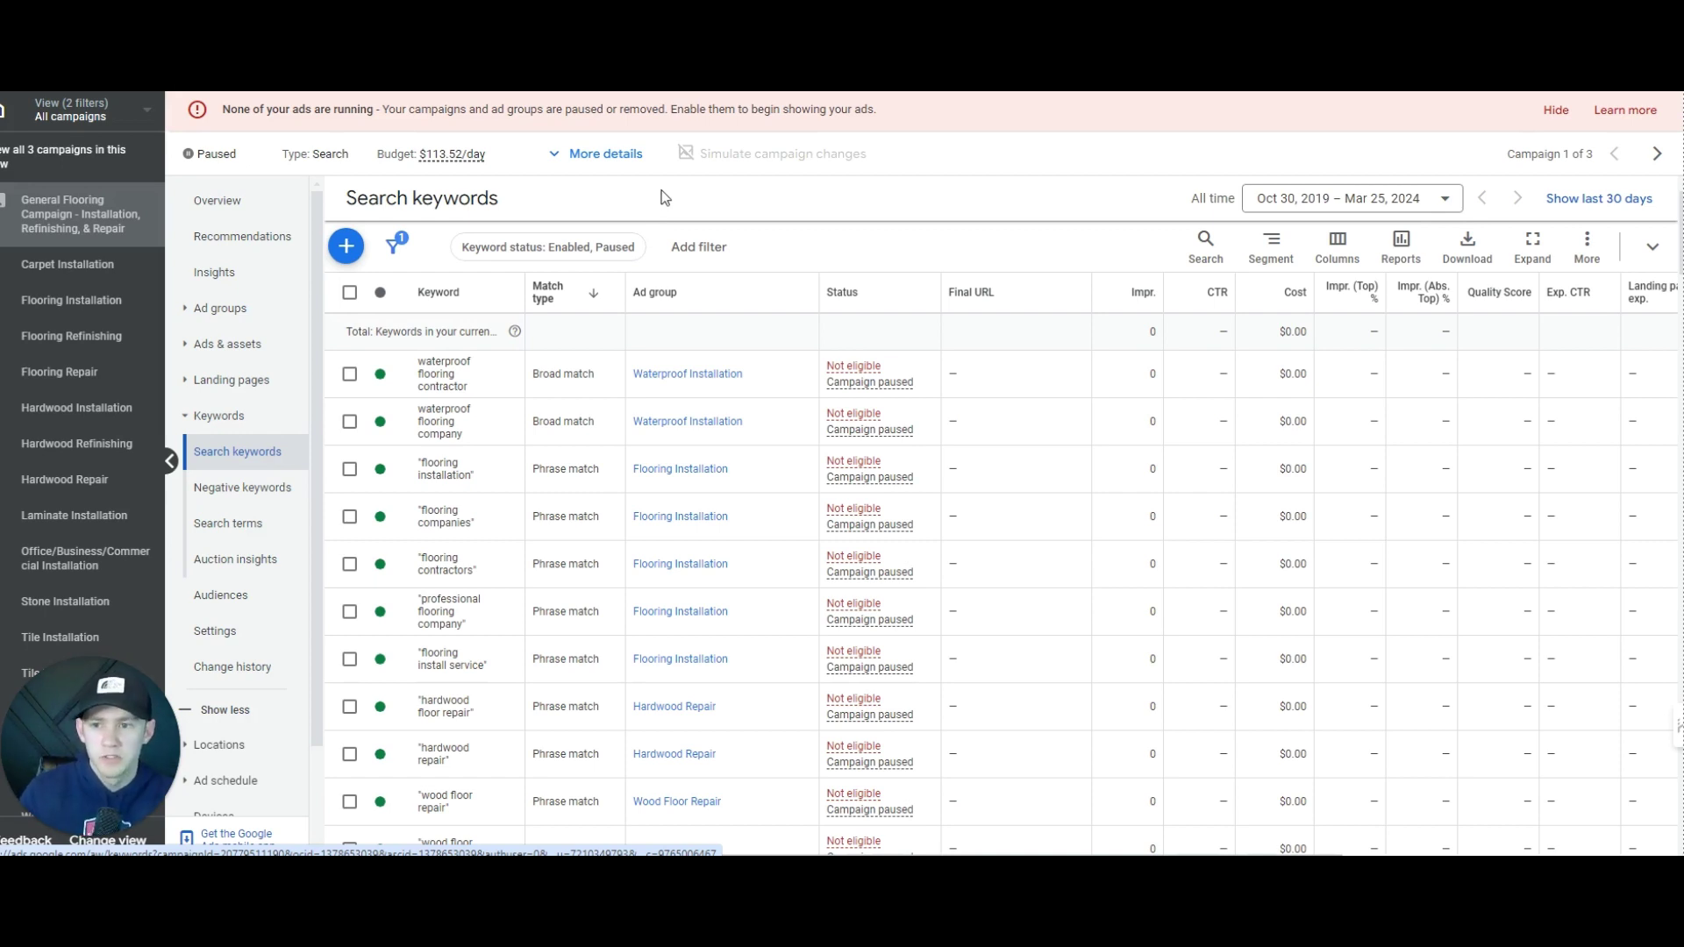
Step: Go to the ChatGPT tab and place the cursor in an empty Message ChatGPT box
{"action": "key", "text": "ctrl+t"}
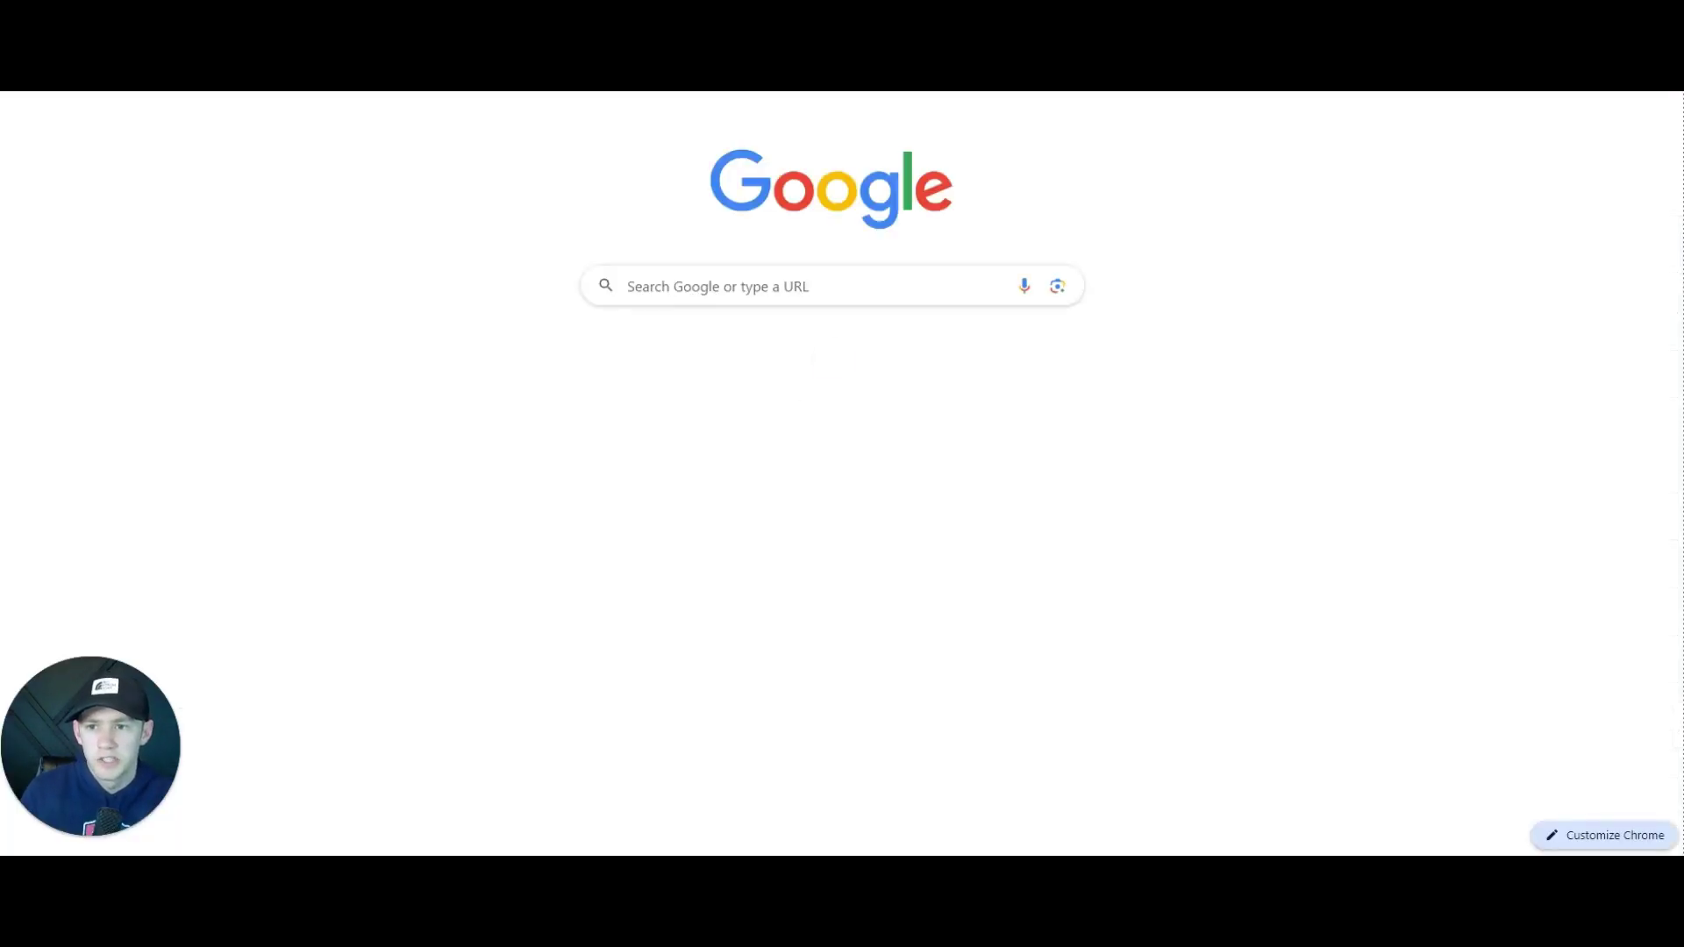
{"action": "key", "text": "ctrl+w"}
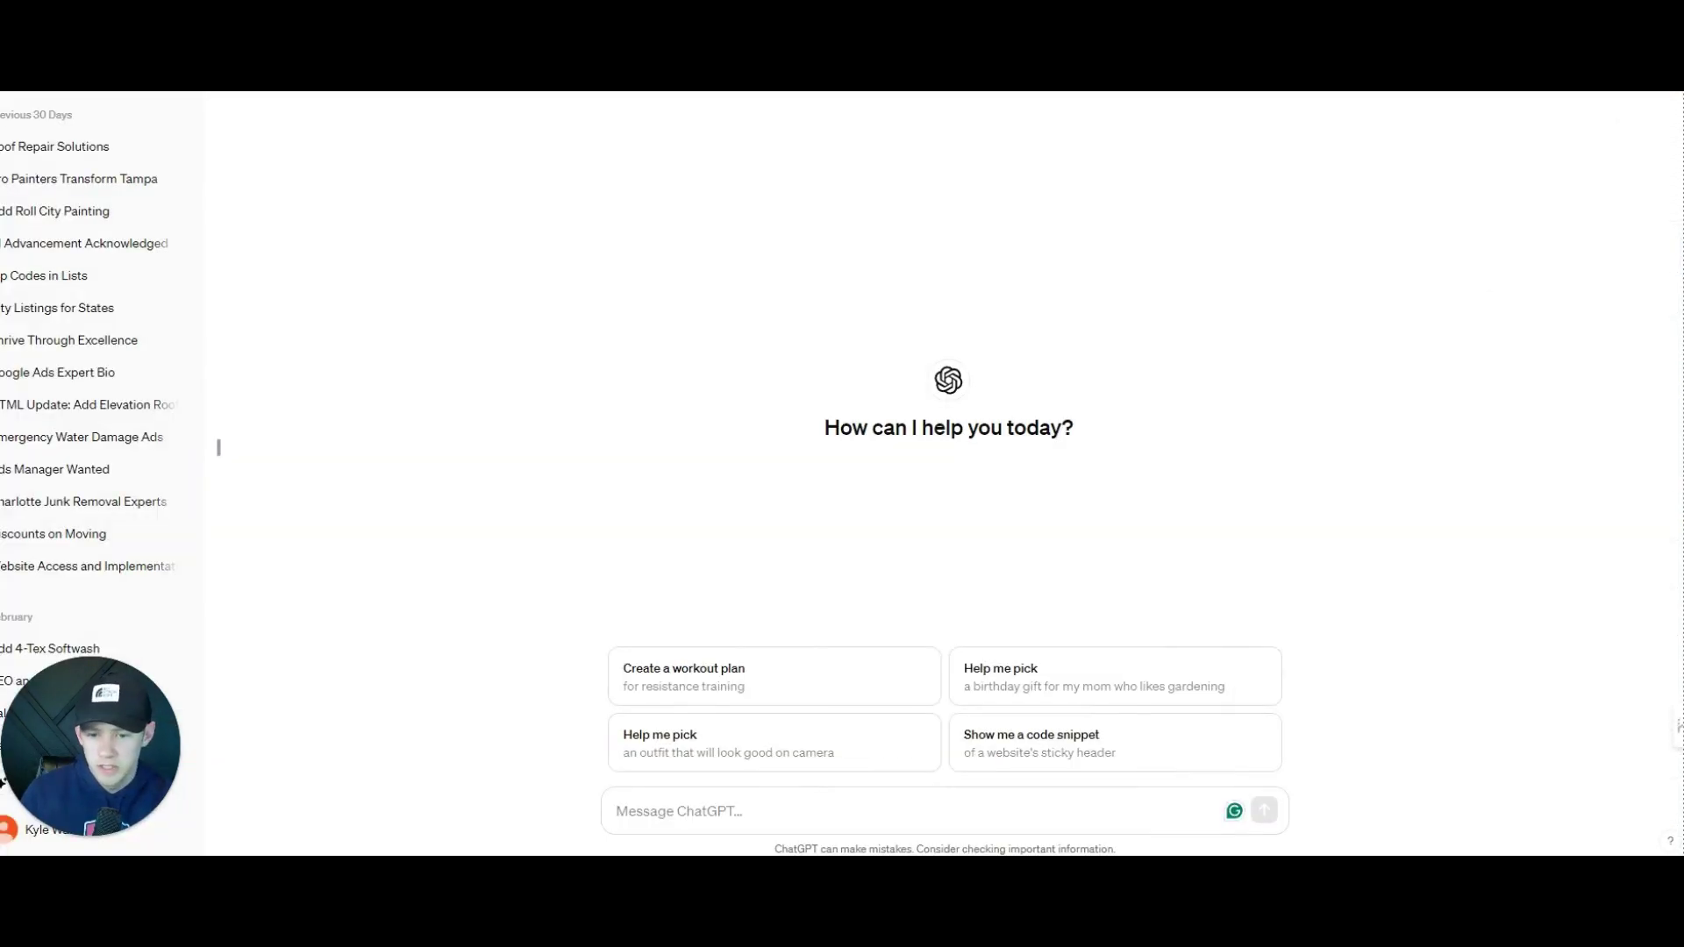
{"action": "left_click", "coordinate": [673, 811]}
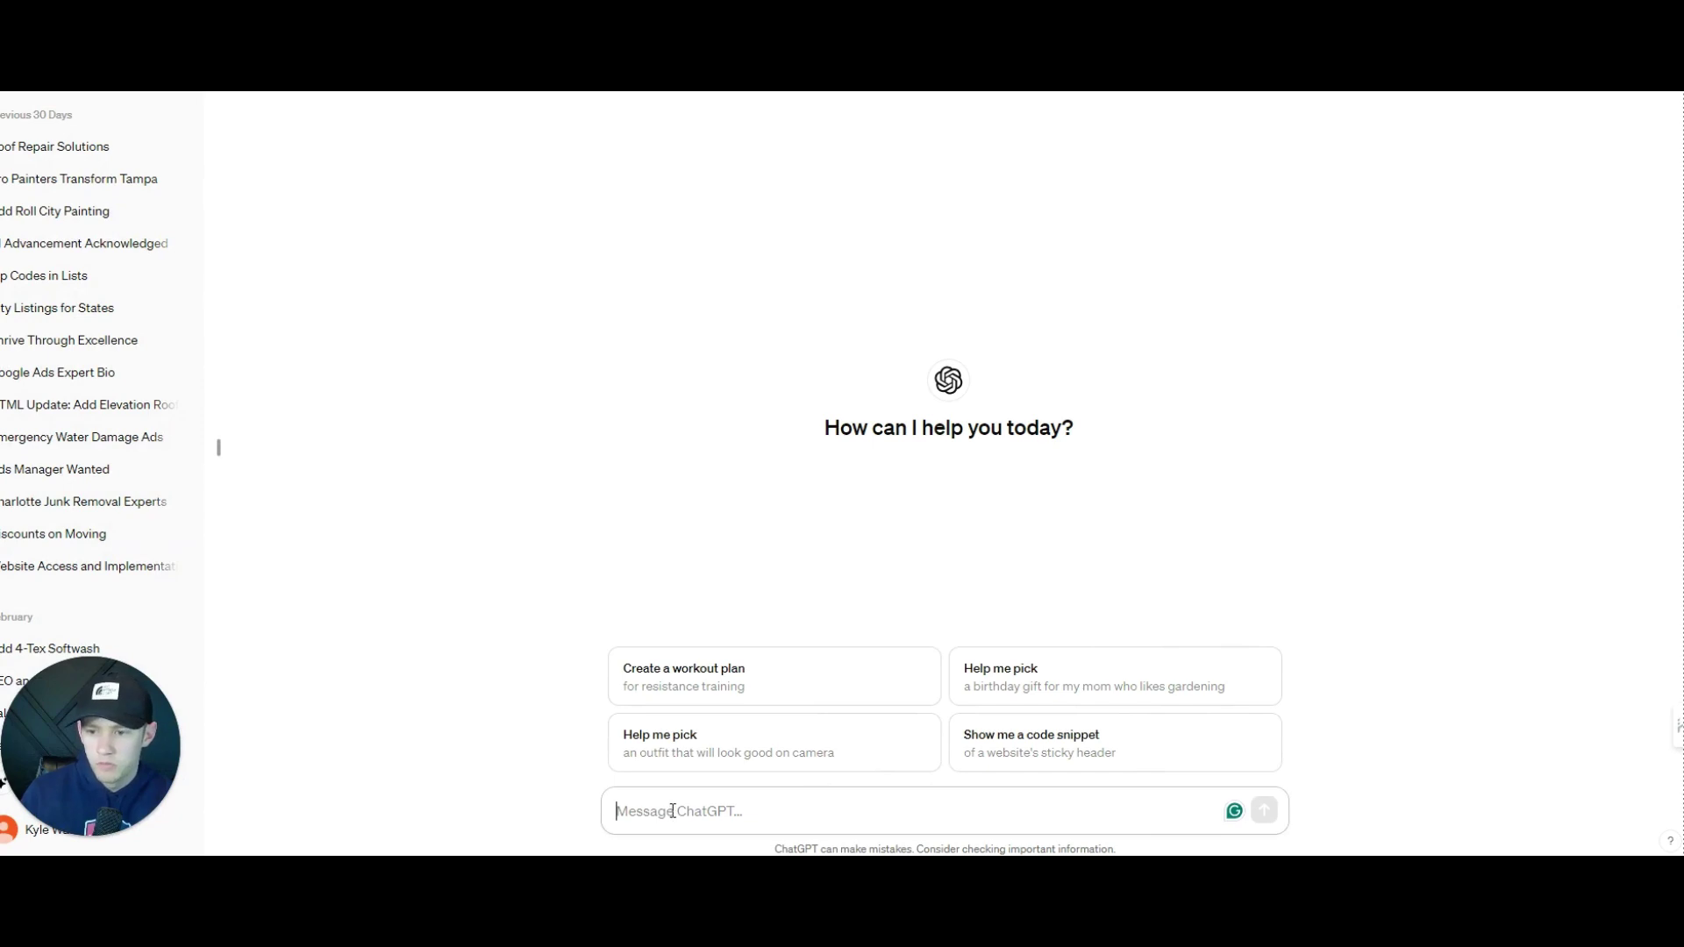
Step: Describe a St. Louis flooring installation company and its keywords, requesting over 100 negative keywords
{"action": "type", "text": "flooring instqallatio"}
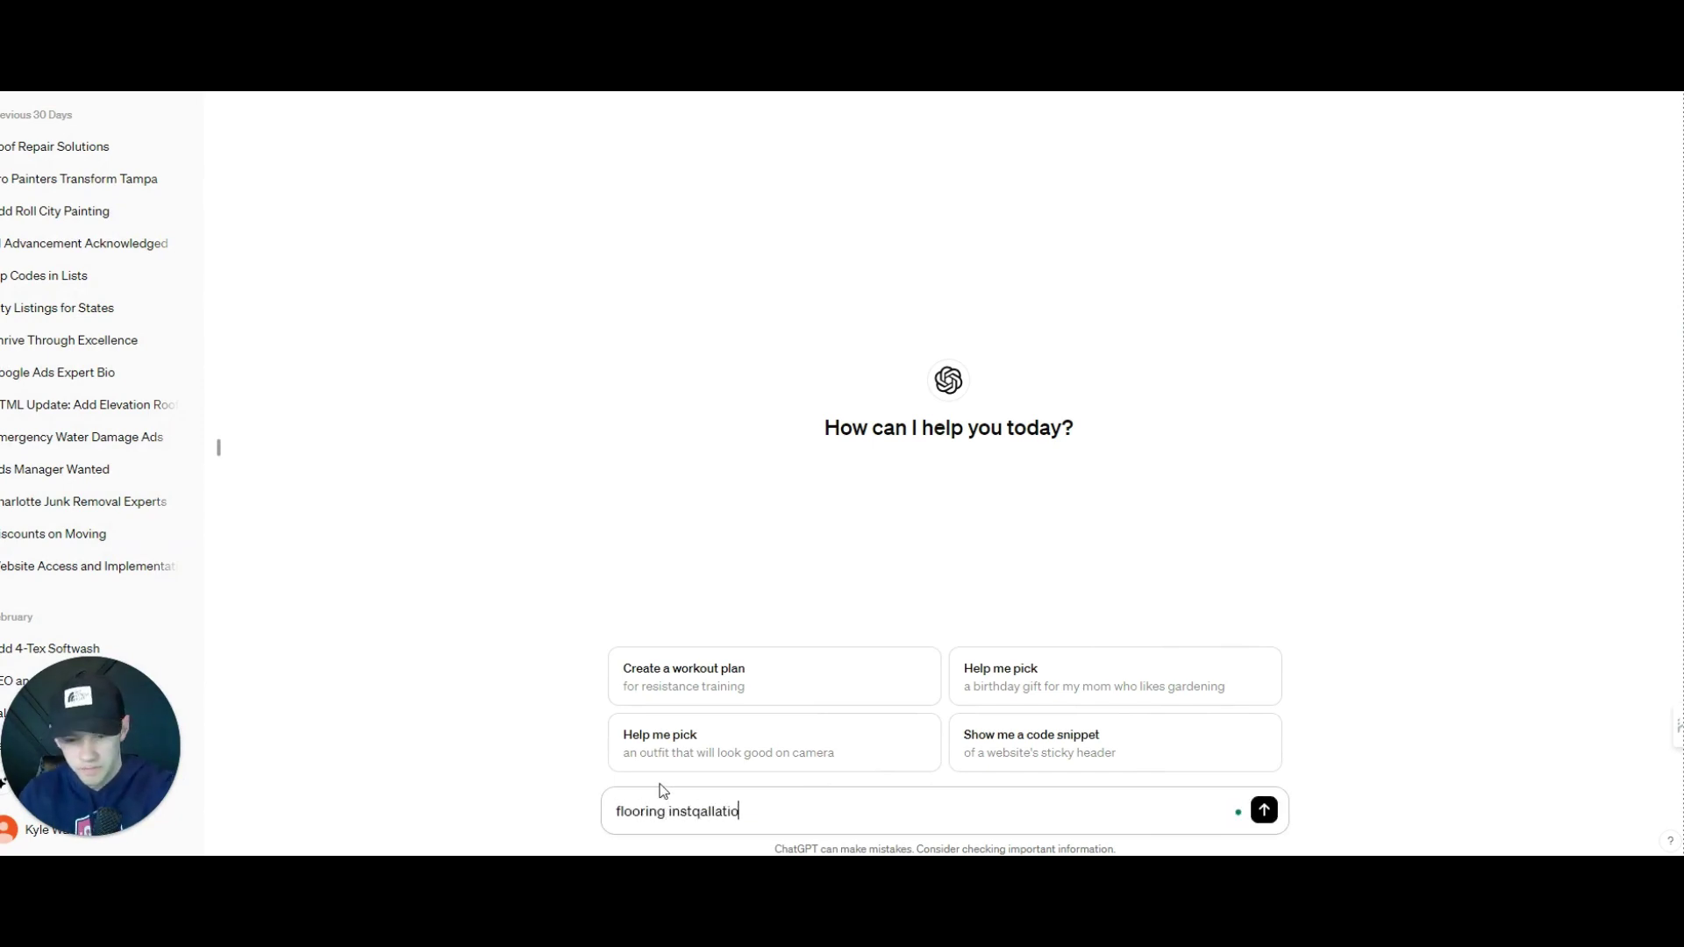
{"action": "key", "text": "ctrl+shift+Left"}
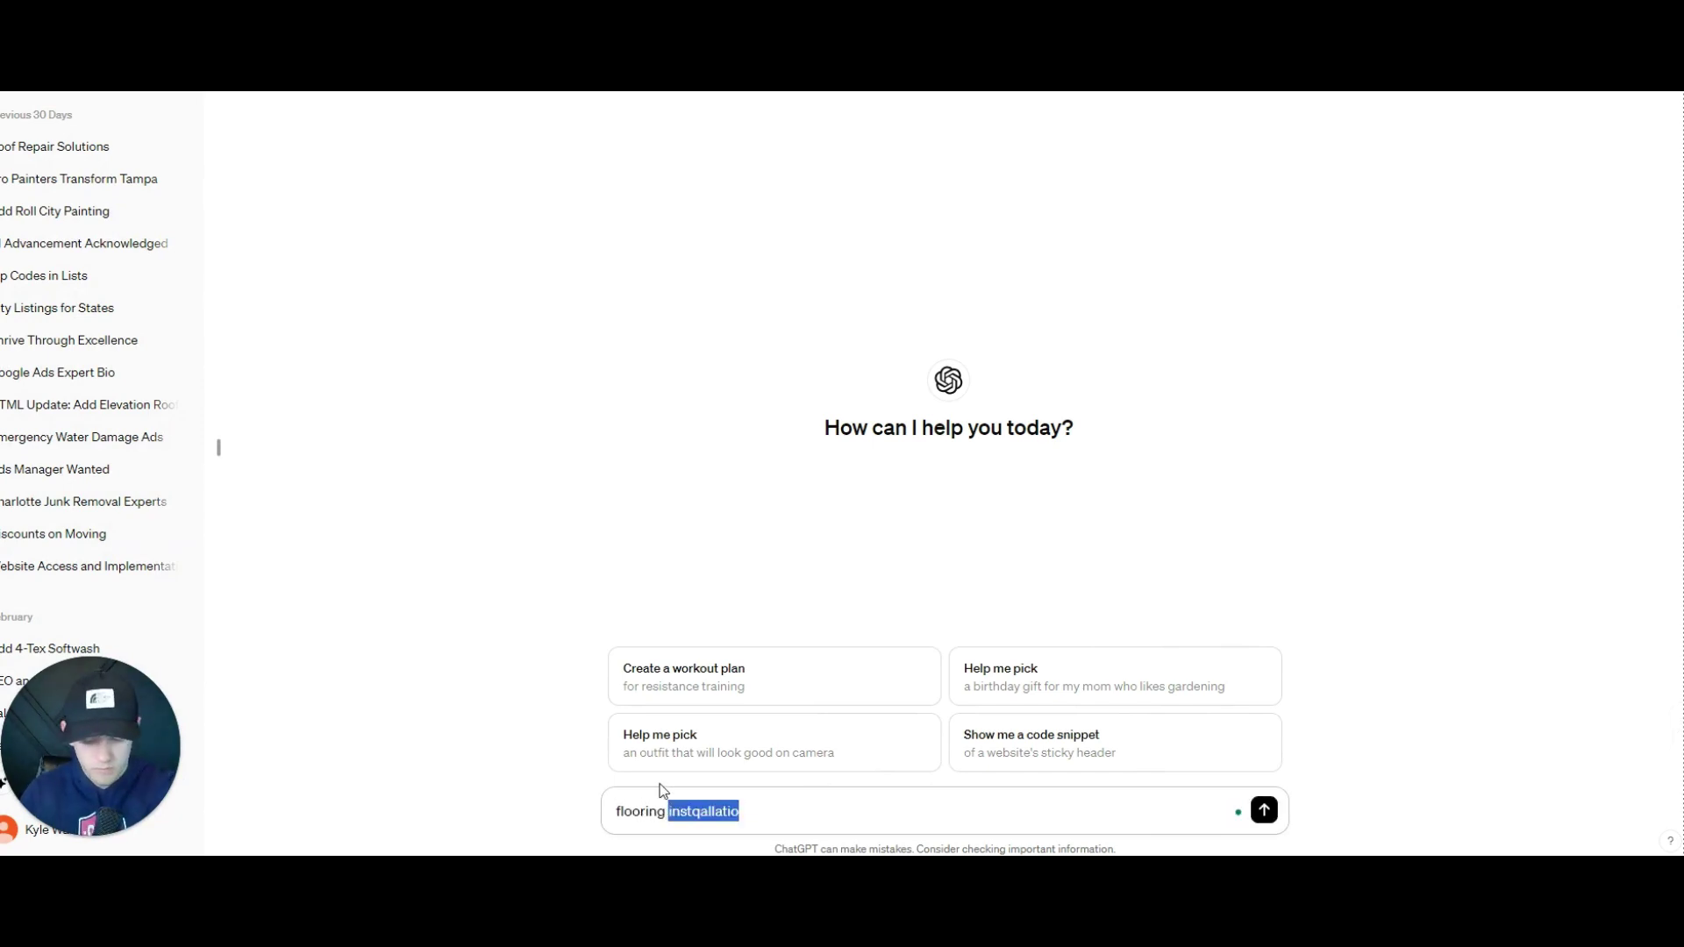
{"action": "type", "text": "installation compan "}
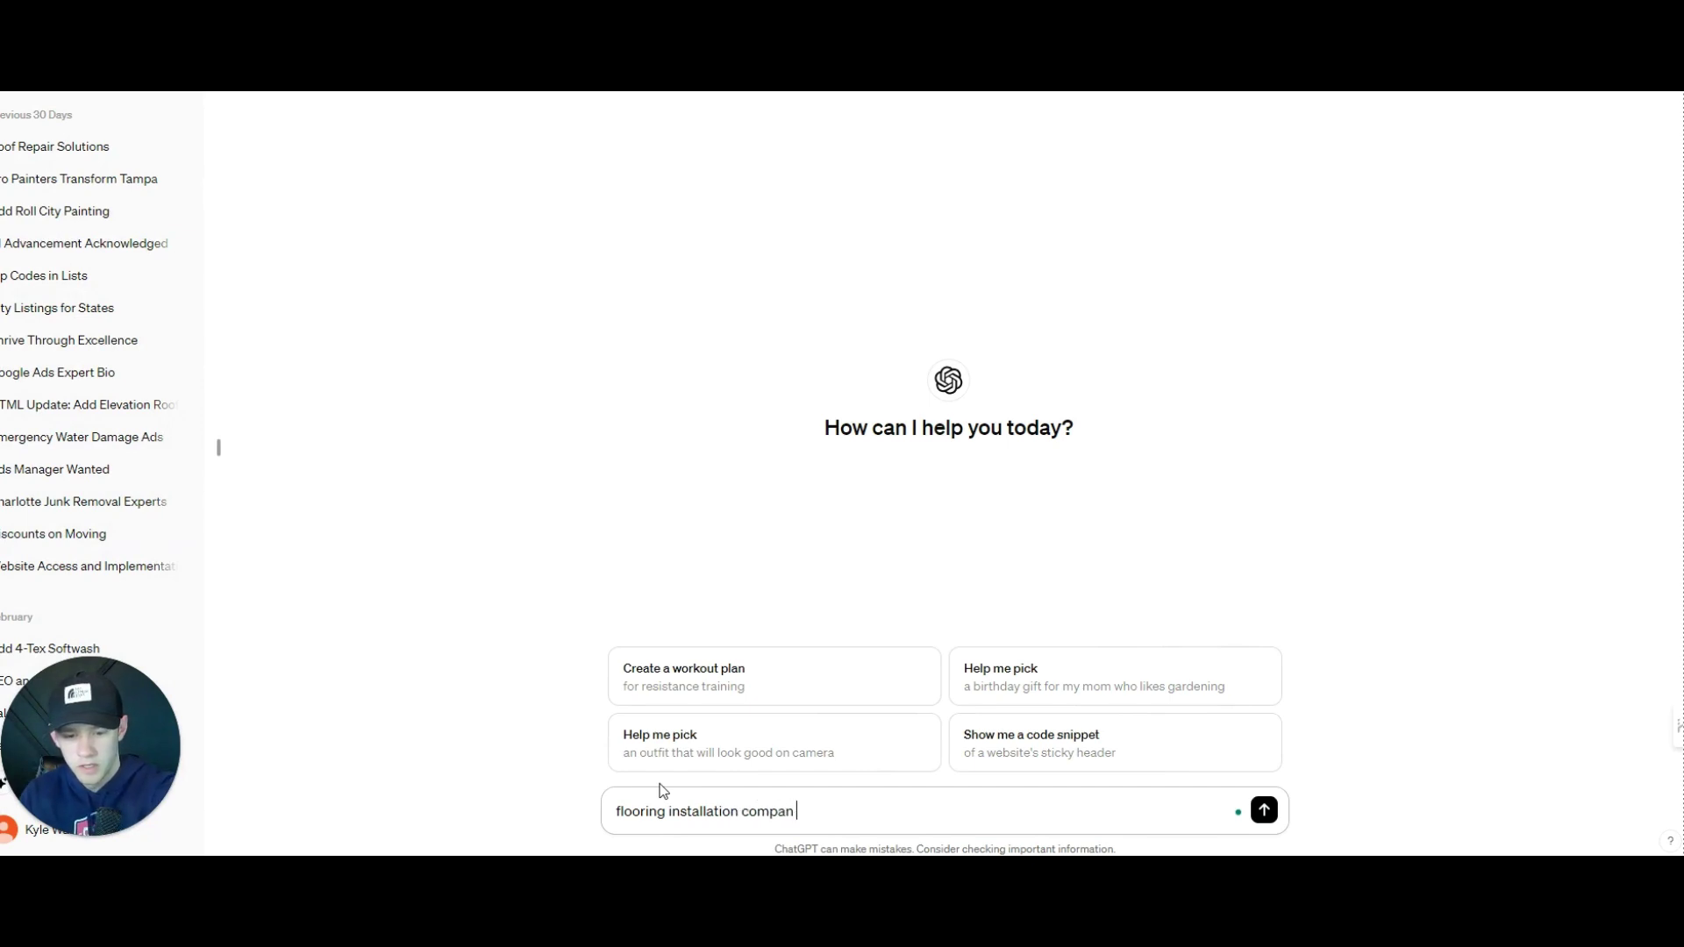
{"action": "type", "text": "y in st lo"}
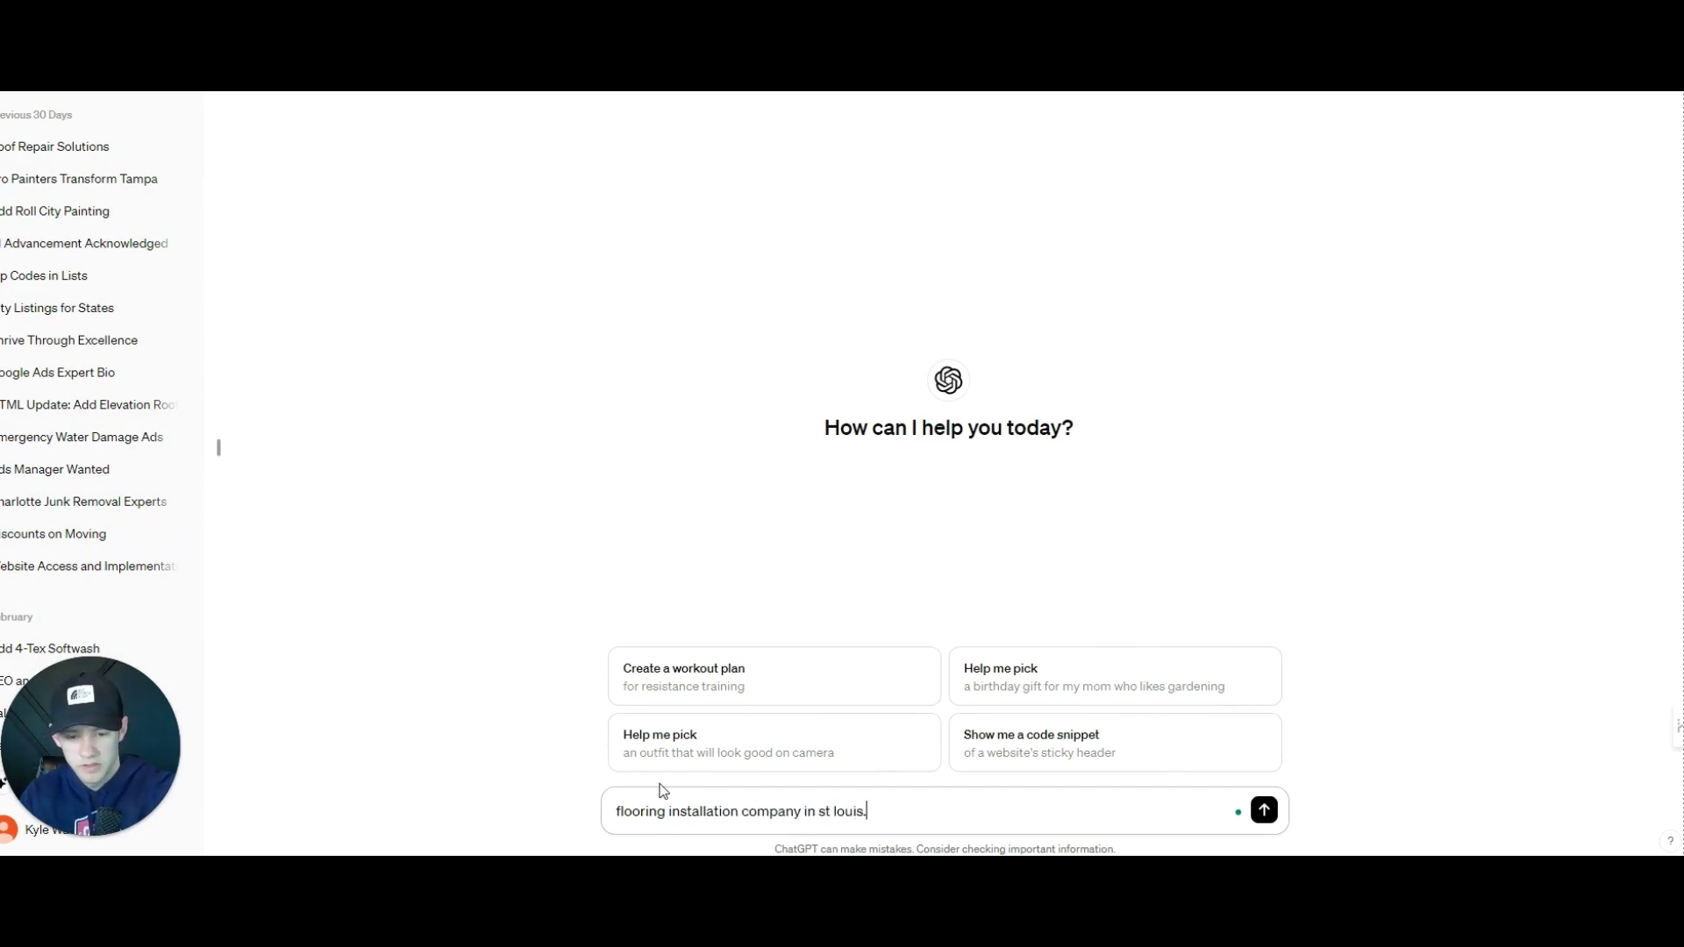
{"action": "type", "text": "uis."}
{"action": "key", "text": "shift+Return"}
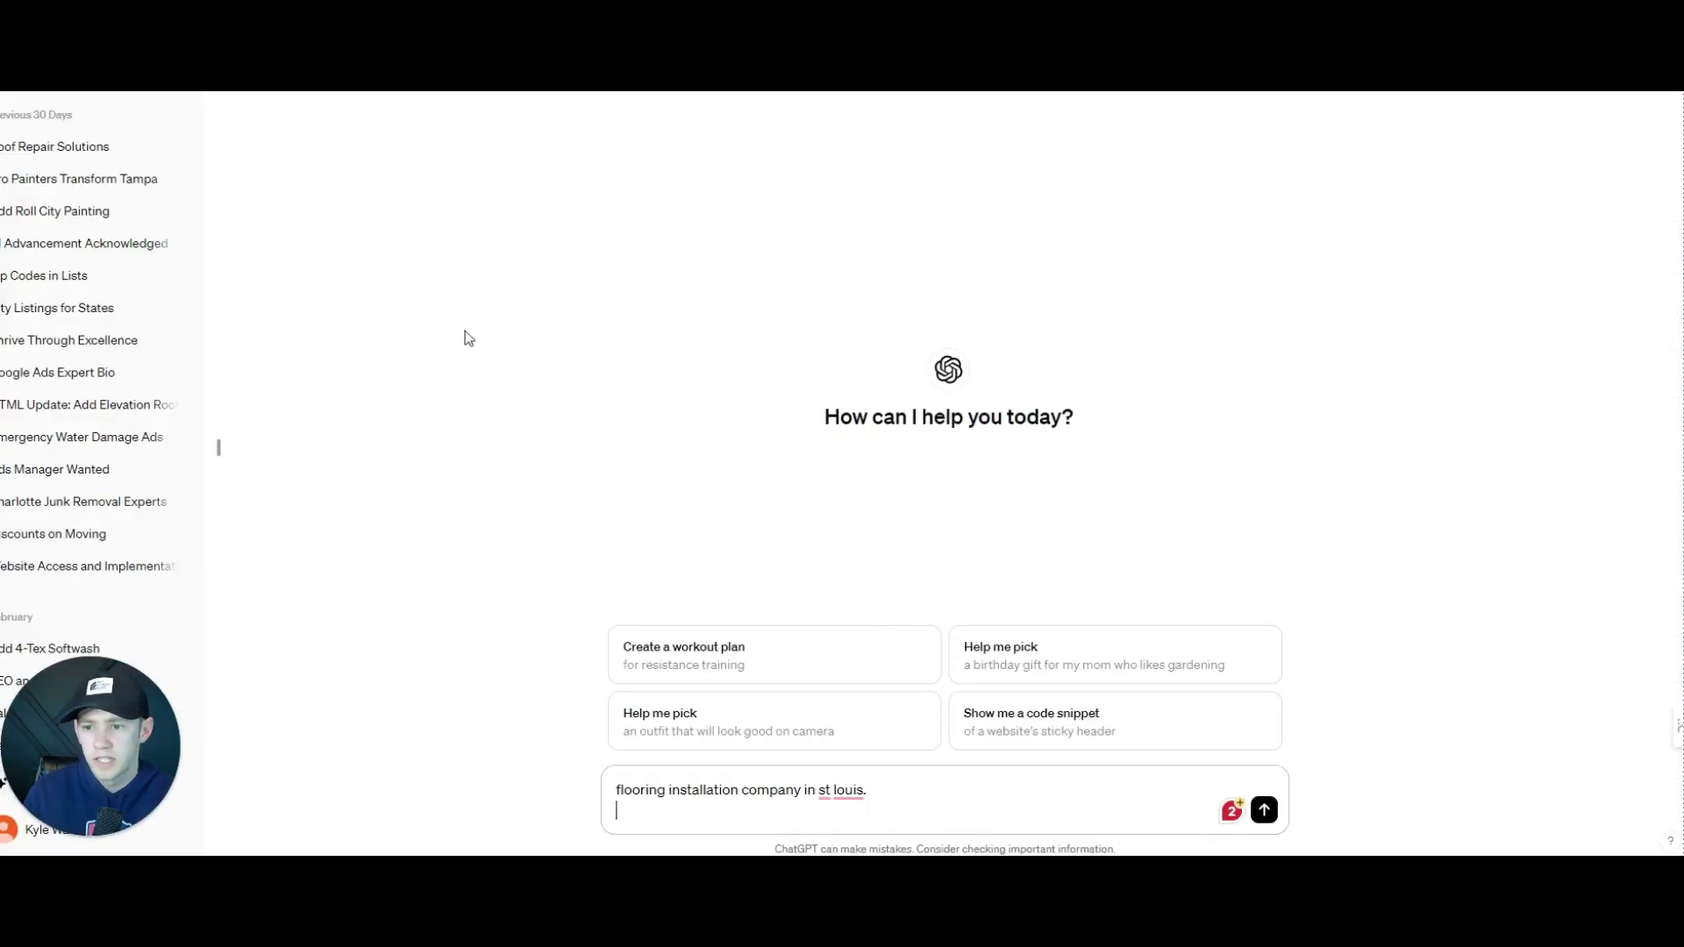
{"action": "type", "text": "keywords"}
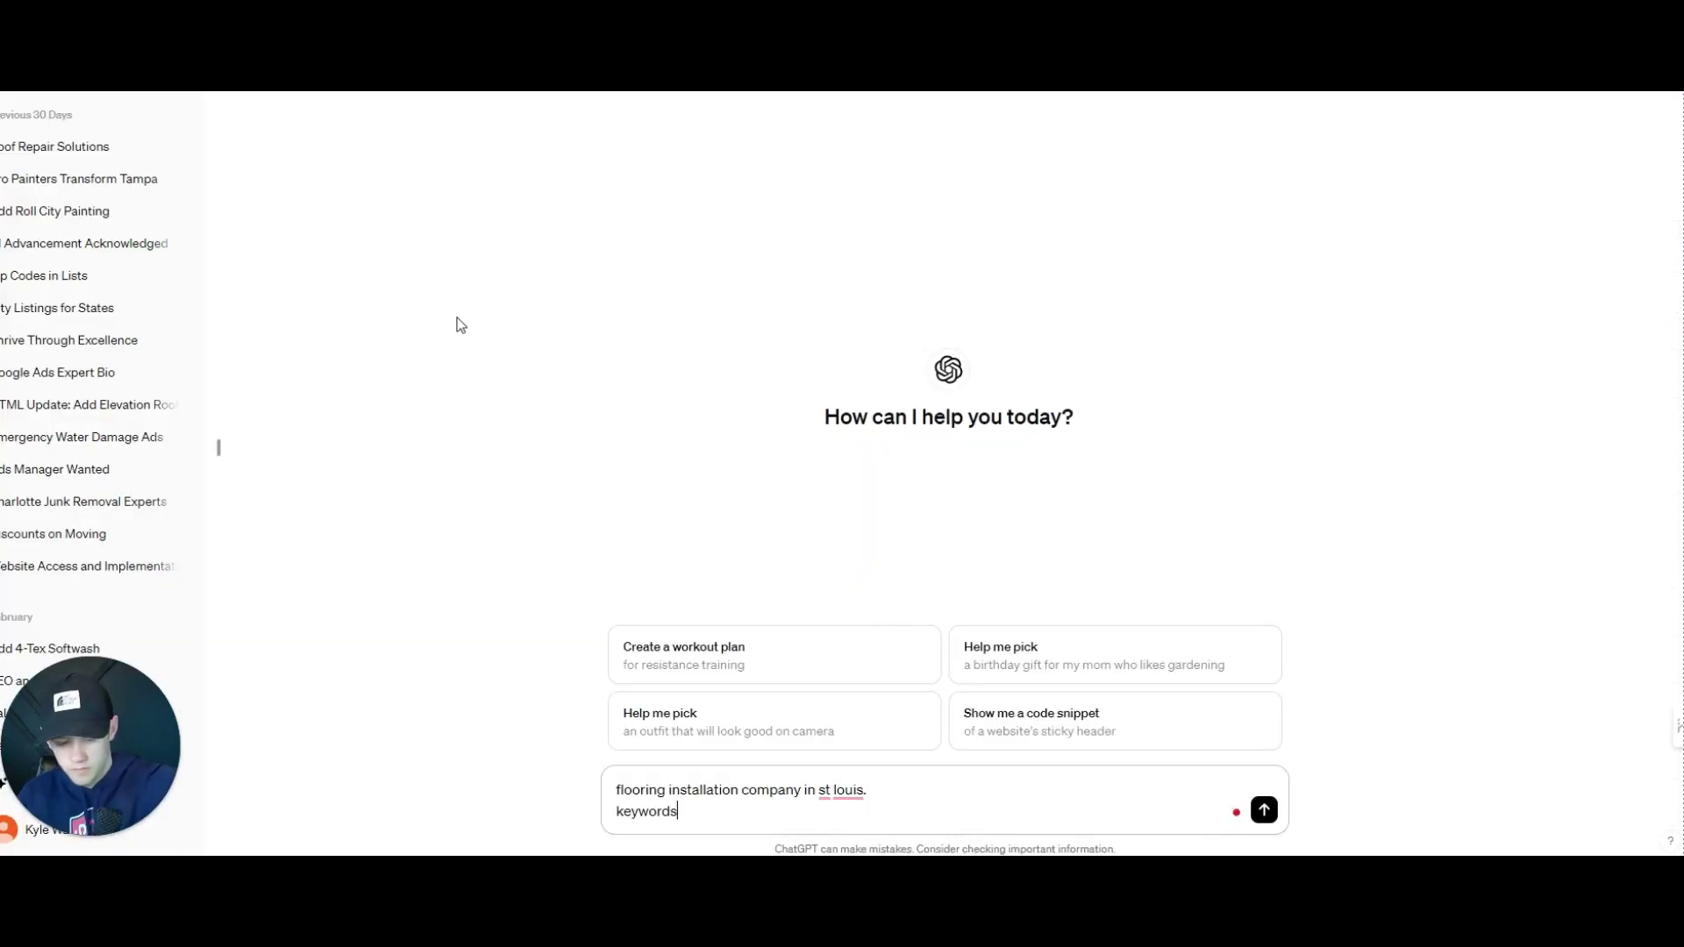
{"action": "type", "text": ": flooring installati"}
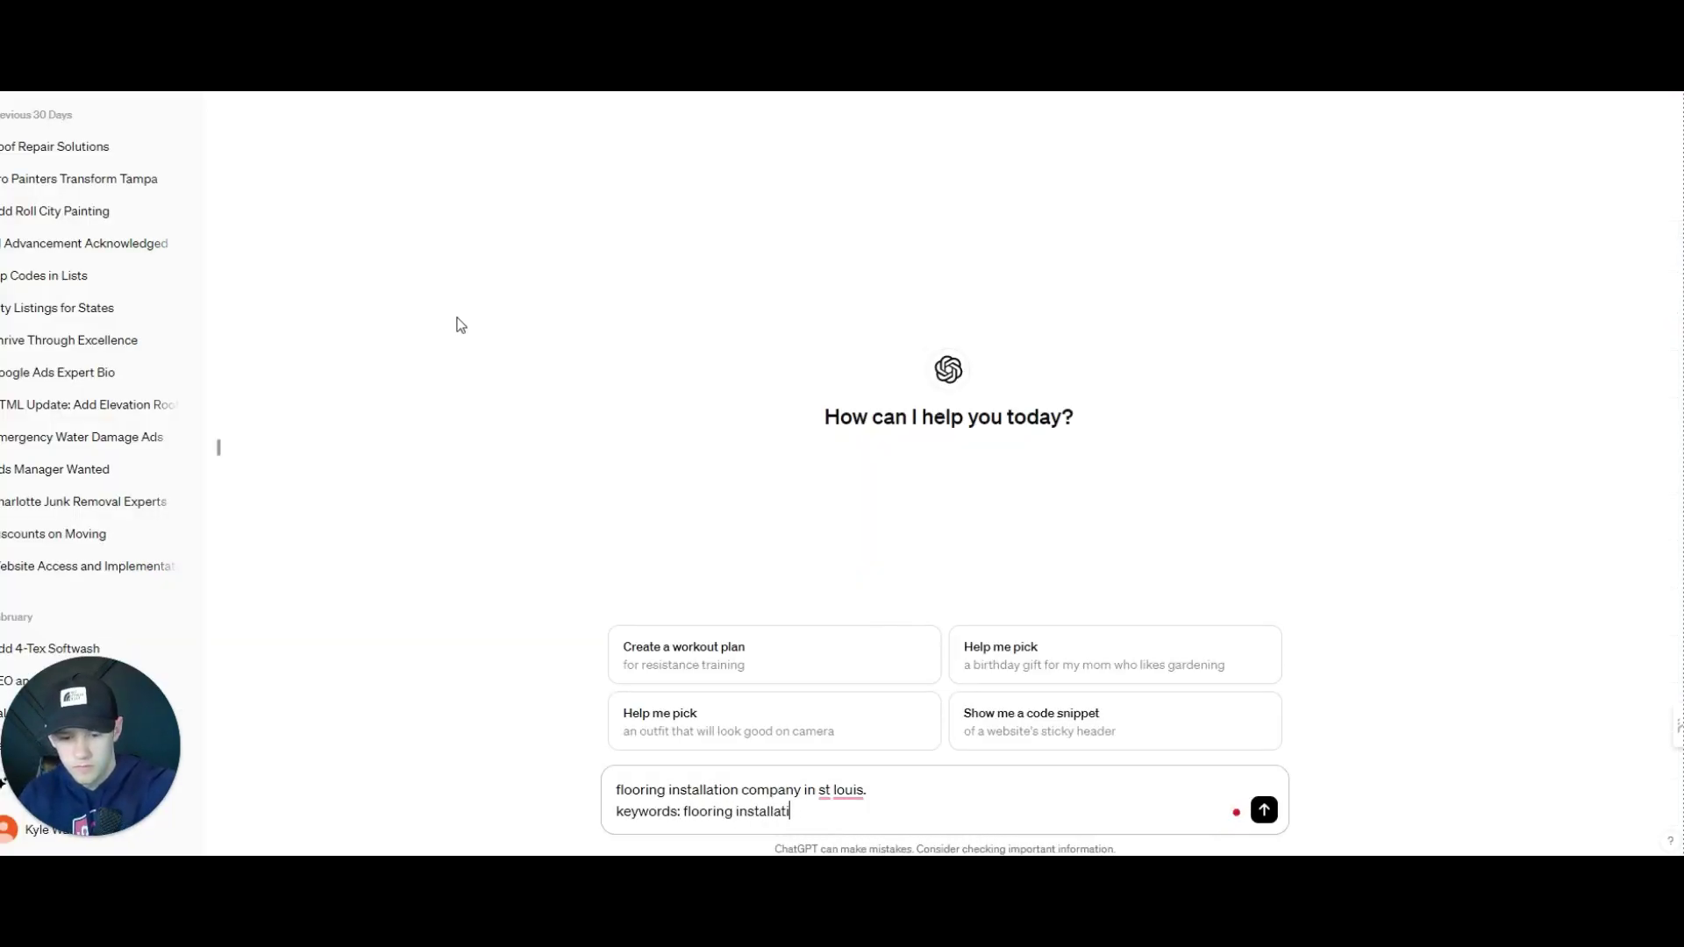
{"action": "type", "text": "on, flooring"}
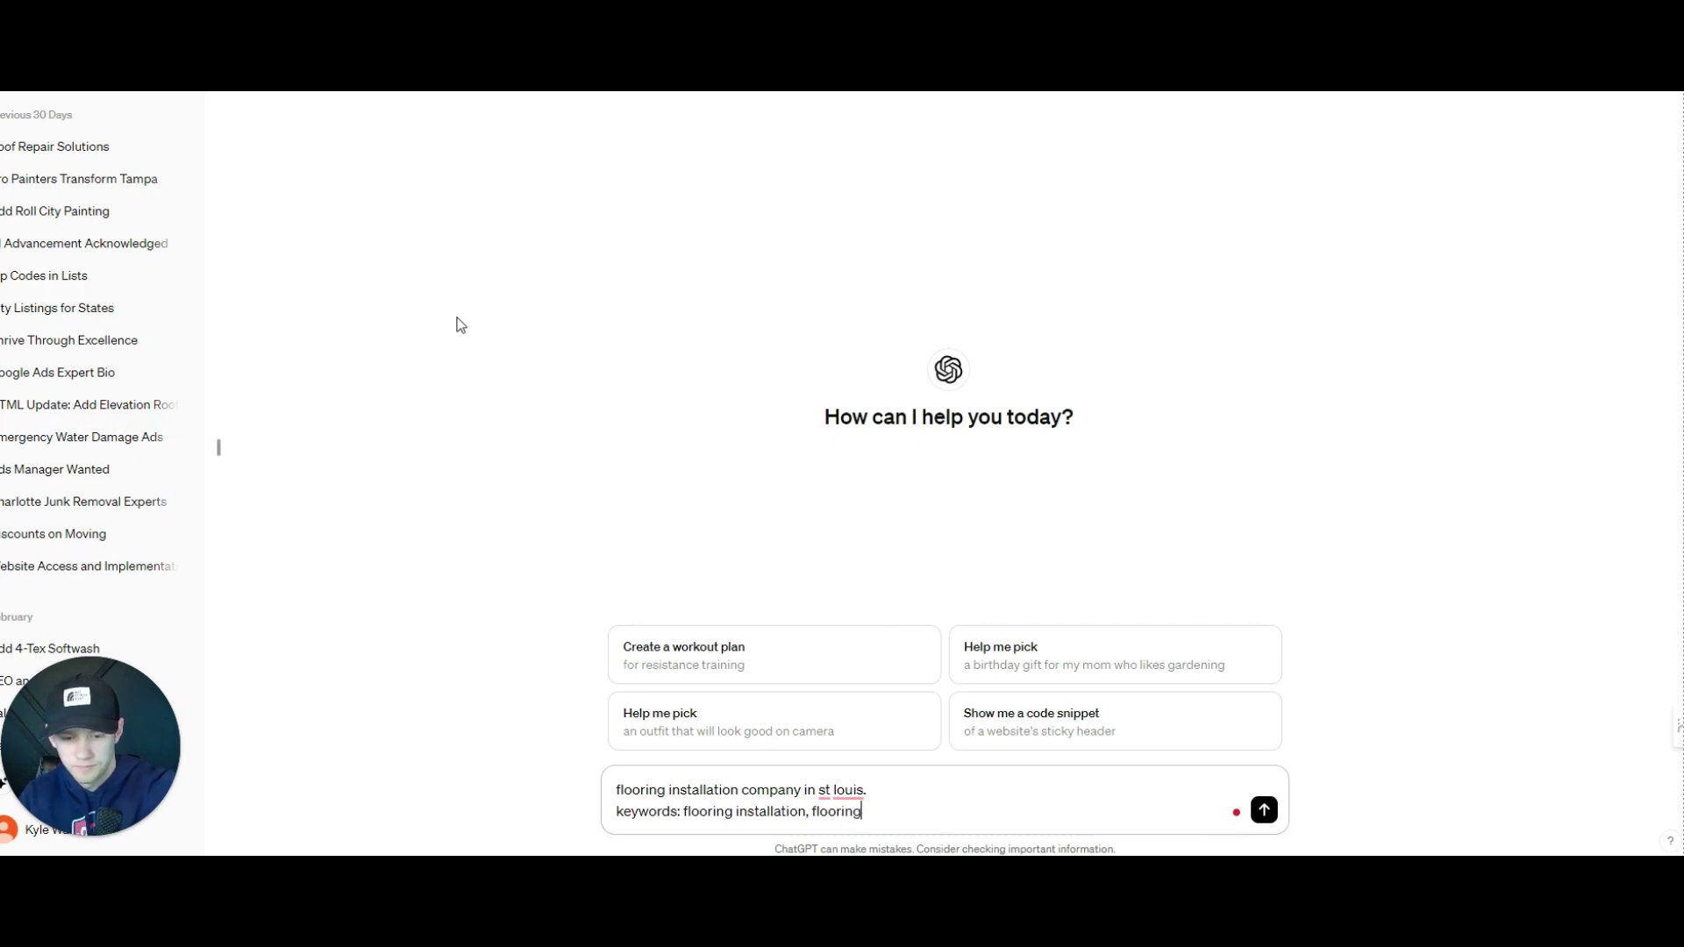
{"action": "type", "text": " repair, flooring r"}
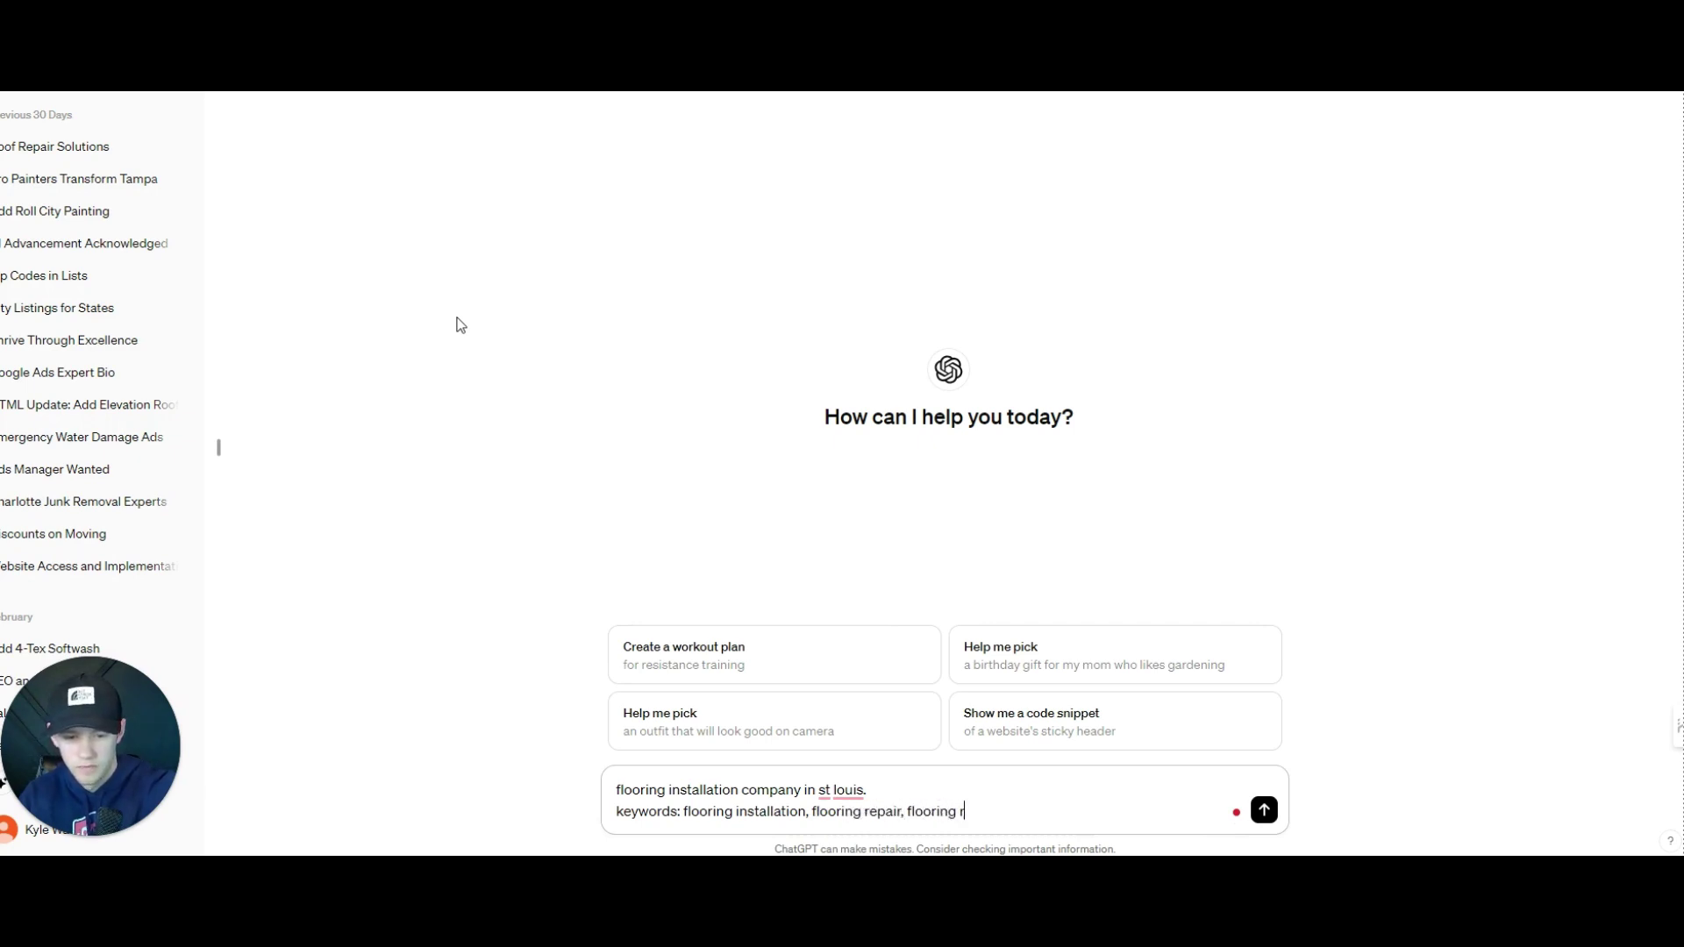
{"action": "type", "text": "efinishing."}
{"action": "key", "text": "shift+Return"}
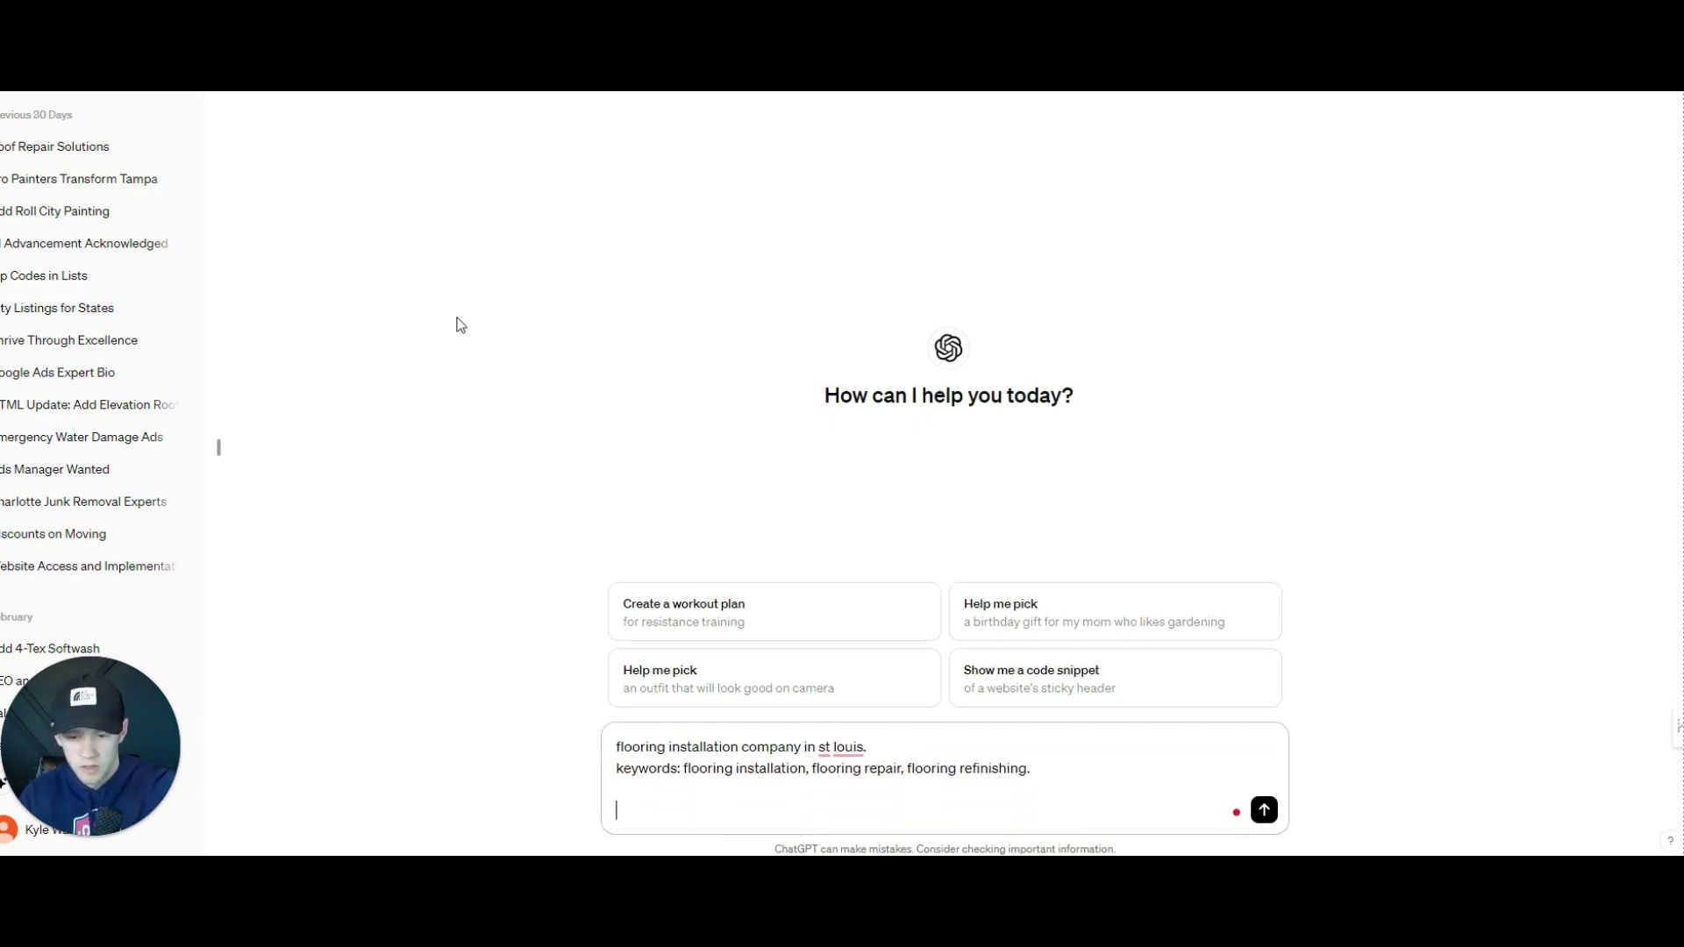
{"action": "type", "text": "Werer"}
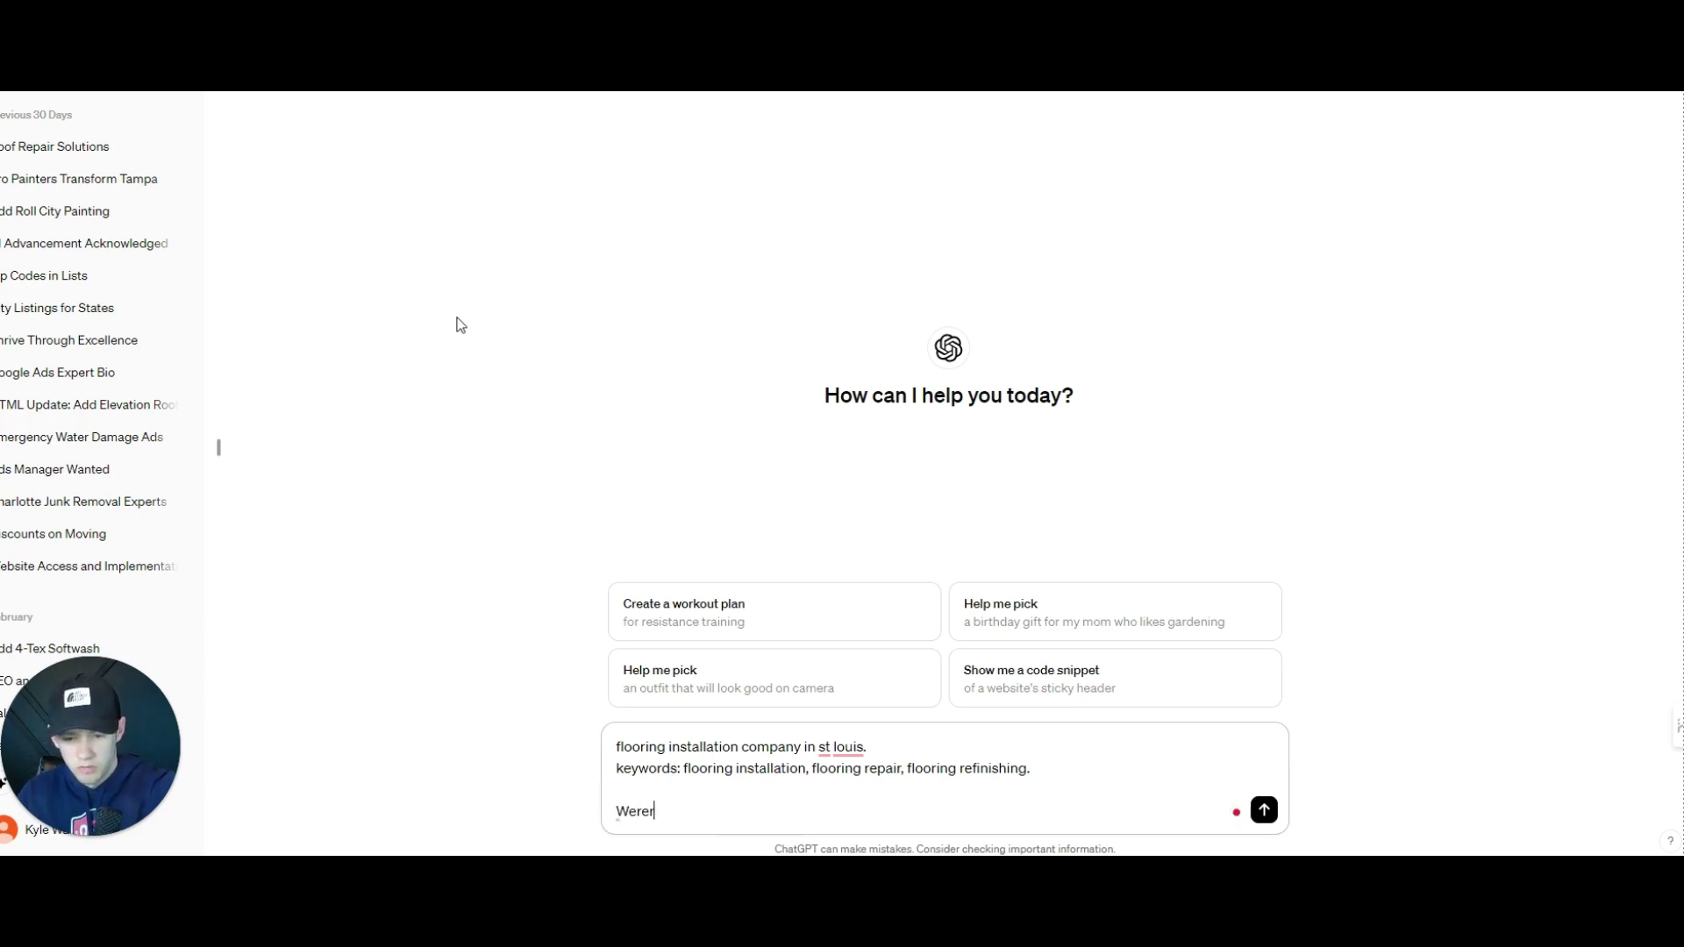
{"action": "type", "text": "unning Google a"}
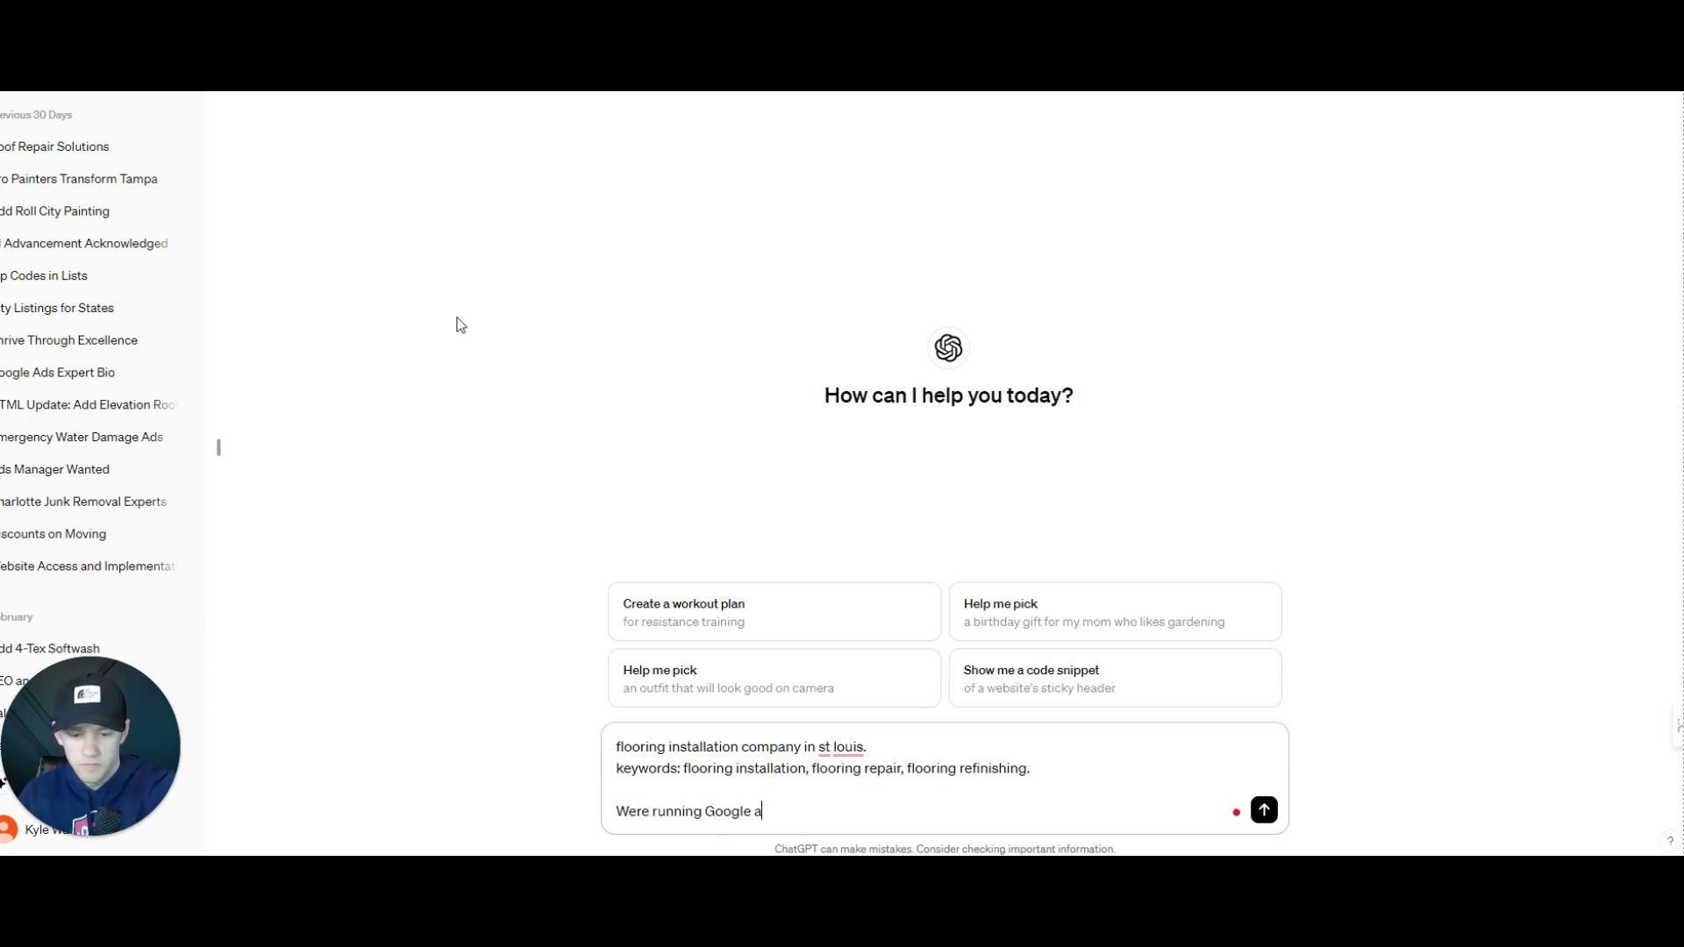
{"action": "type", "text": "nd we want to crea"}
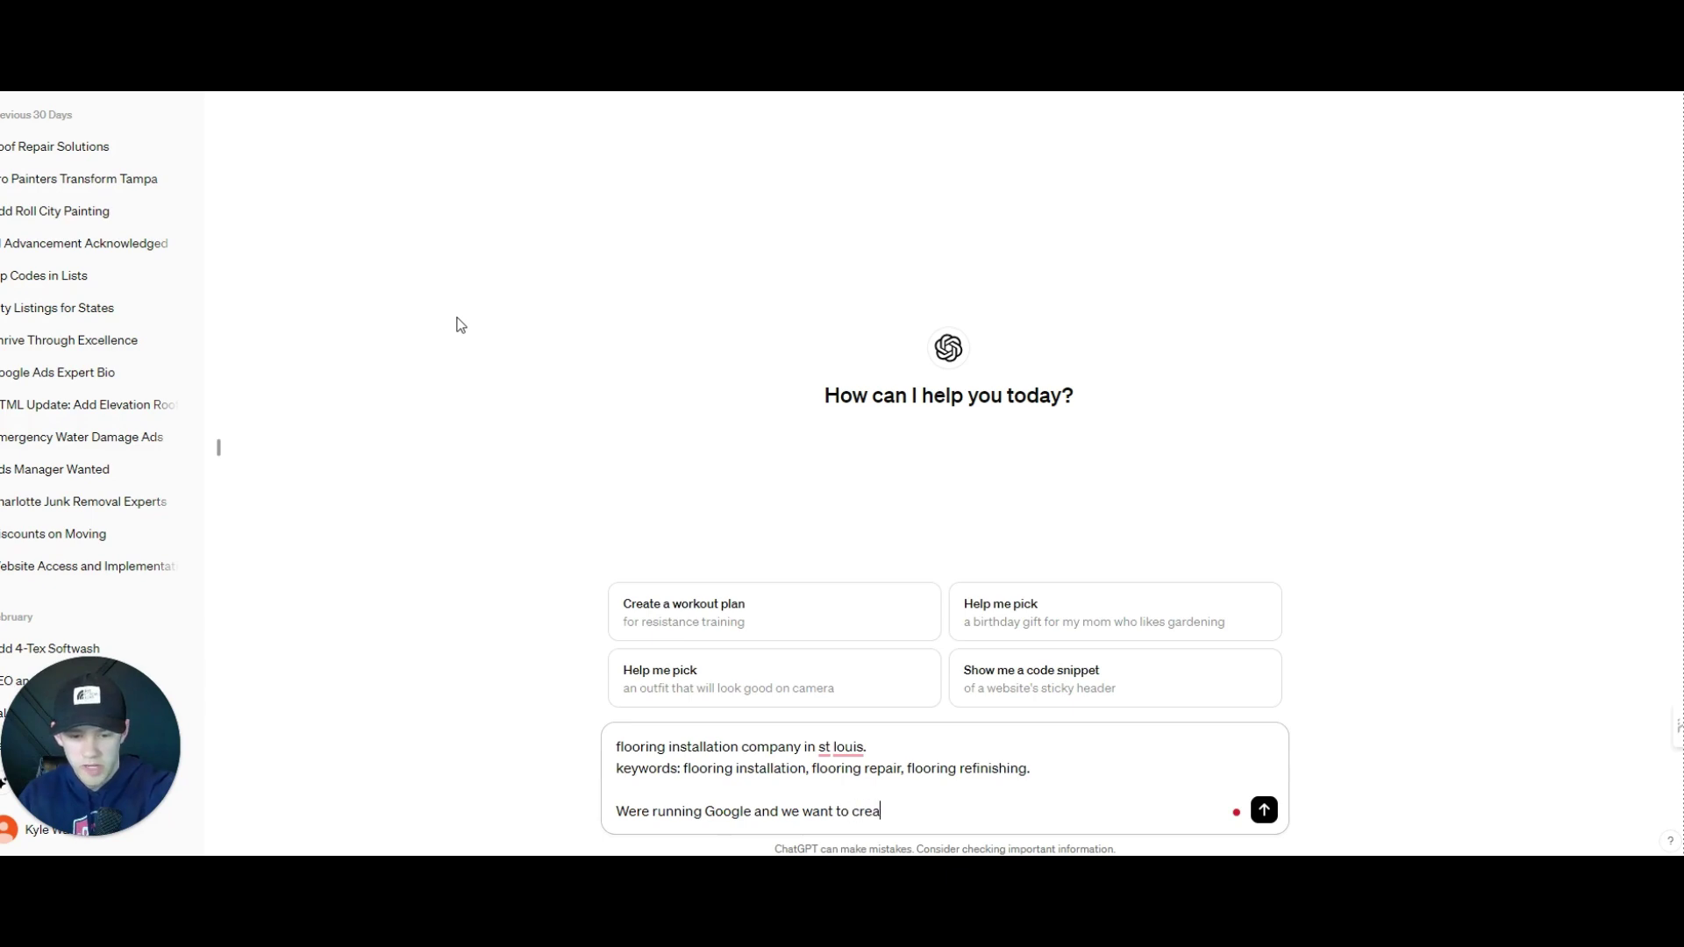
{"action": "type", "text": "te a negative keywor"}
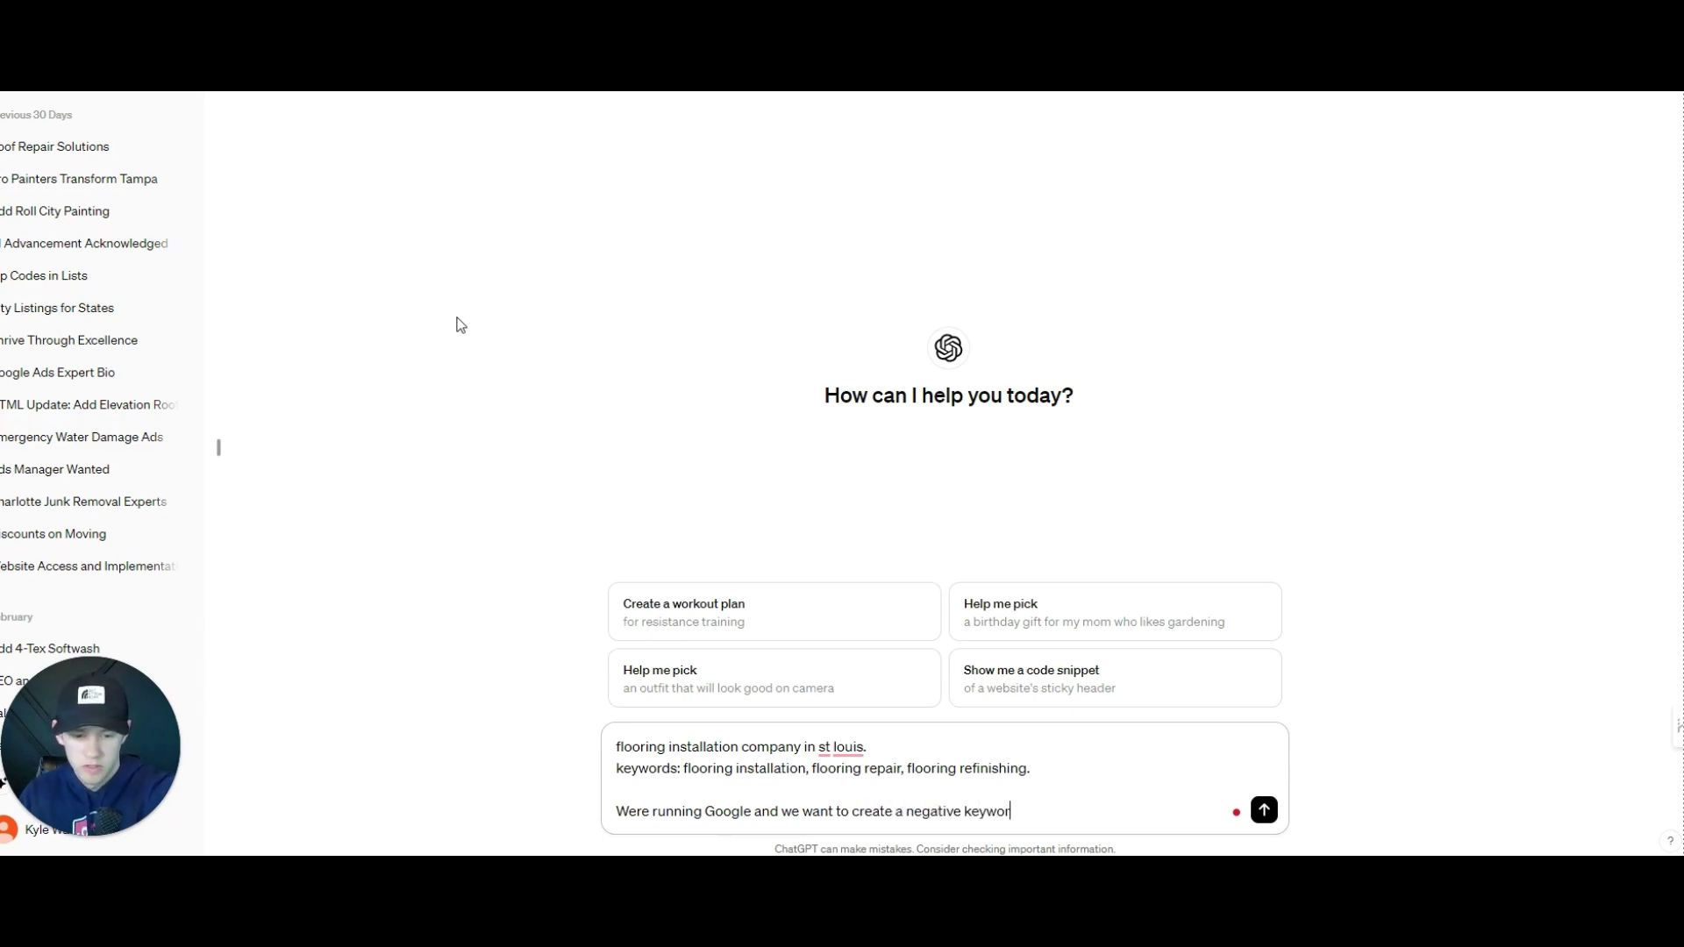
{"action": "type", "text": "d lstist wi"}
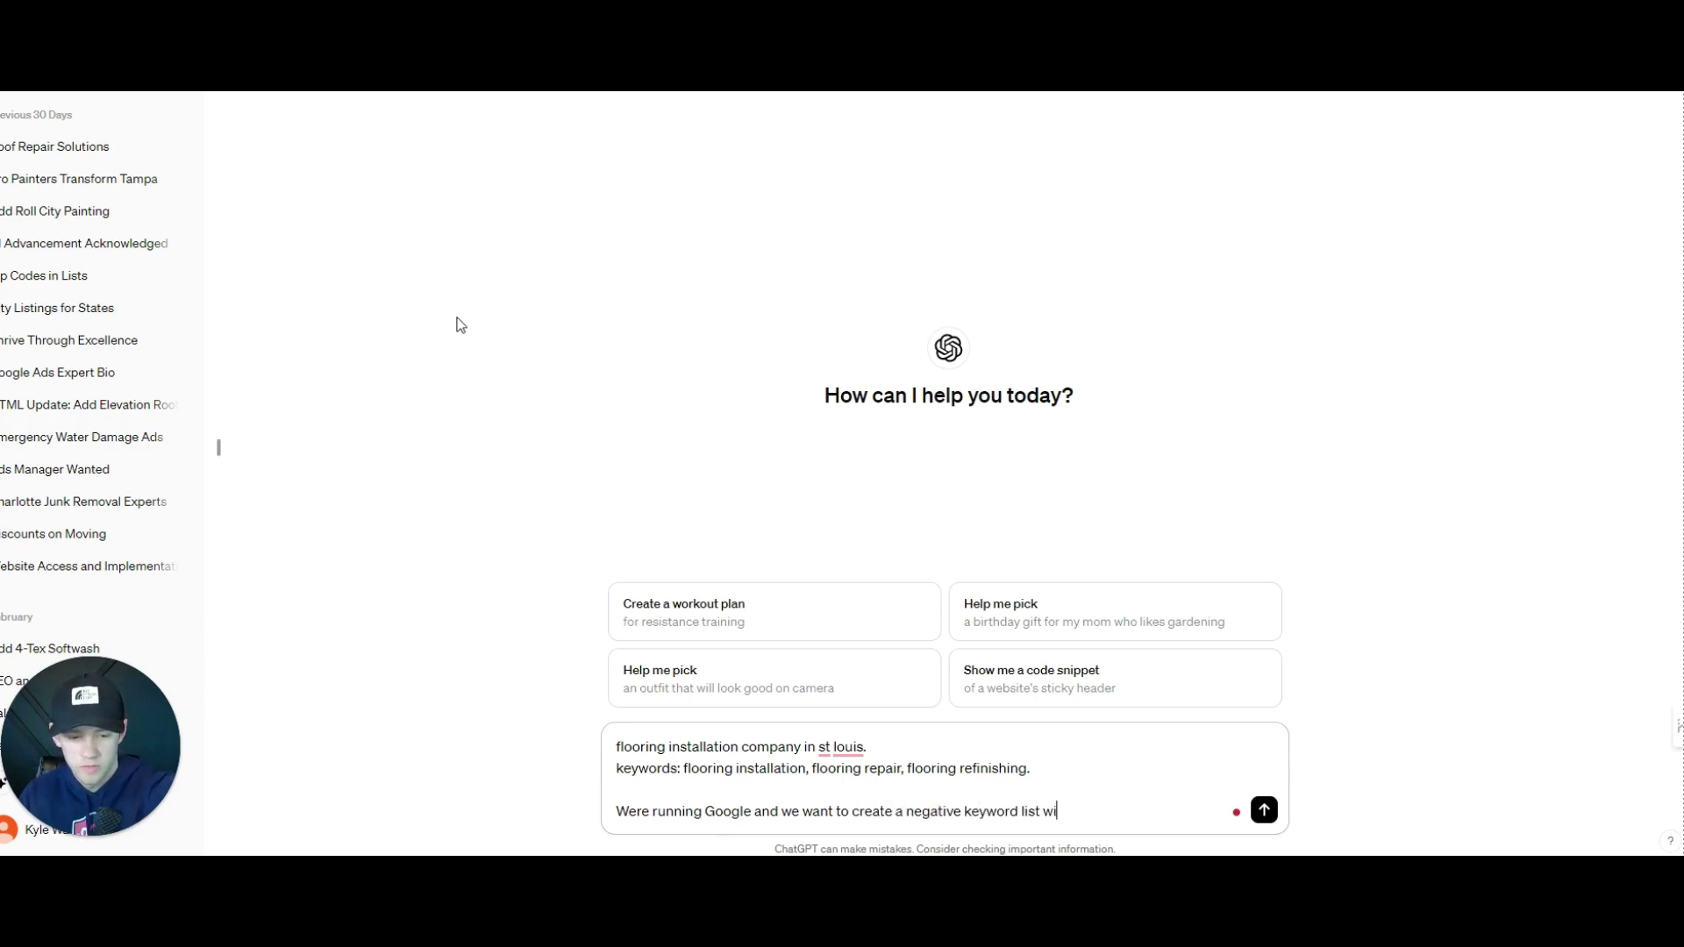
{"action": "type", "text": "th over 100 n"}
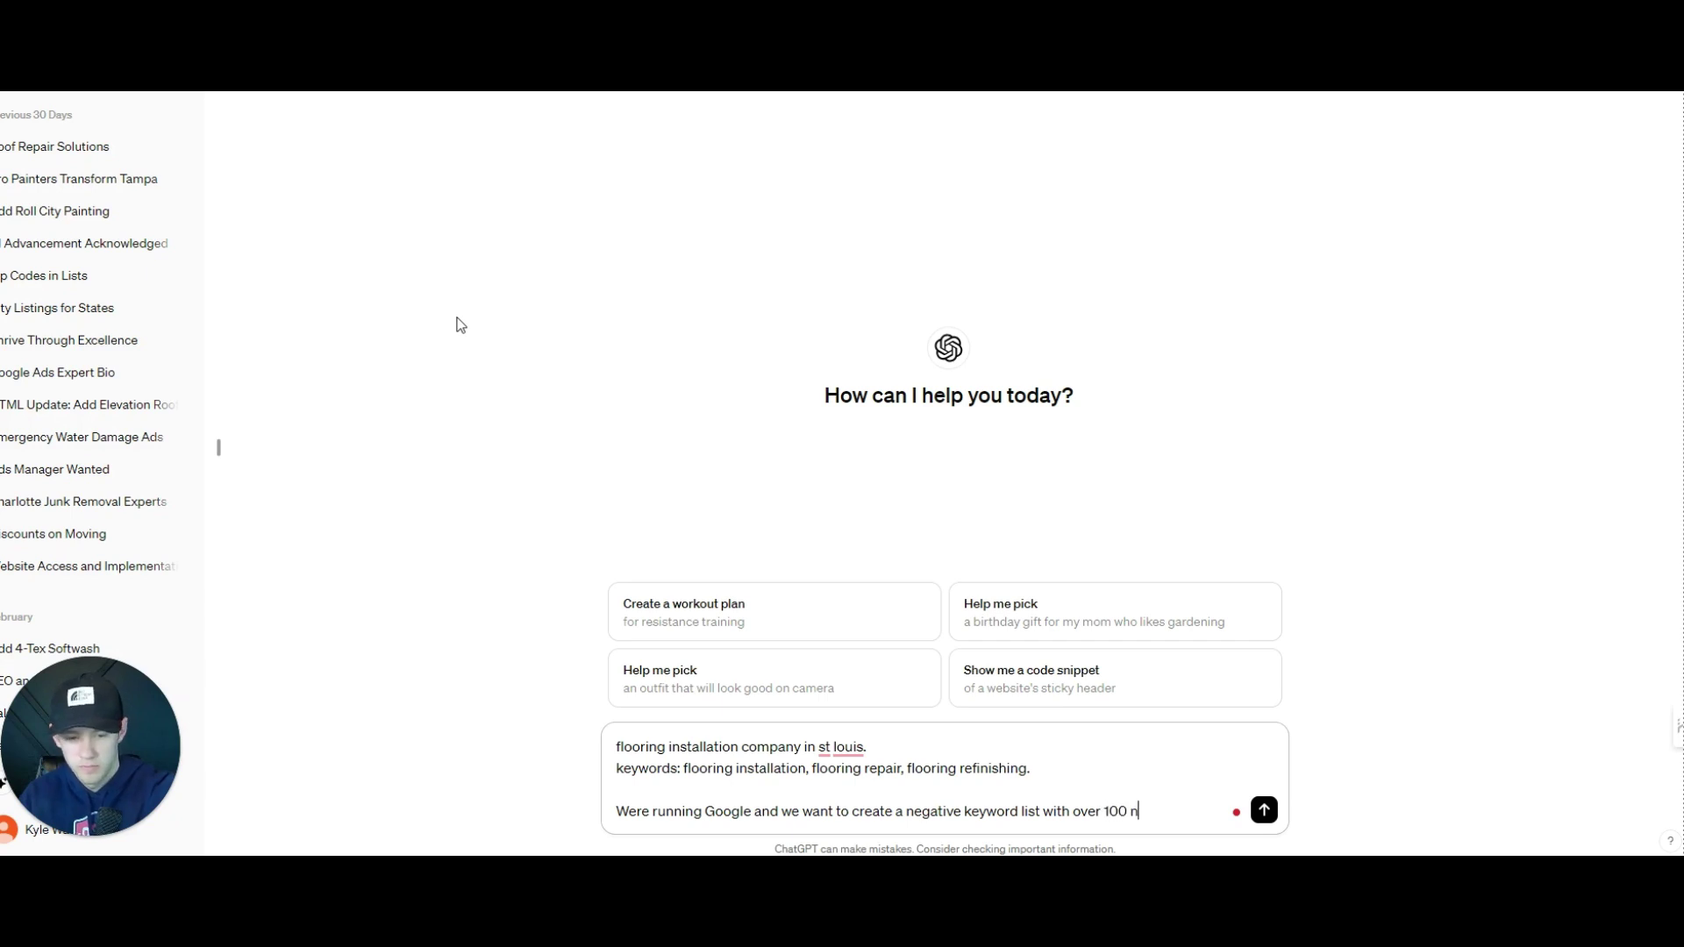
{"action": "type", "text": "egative keywords"}
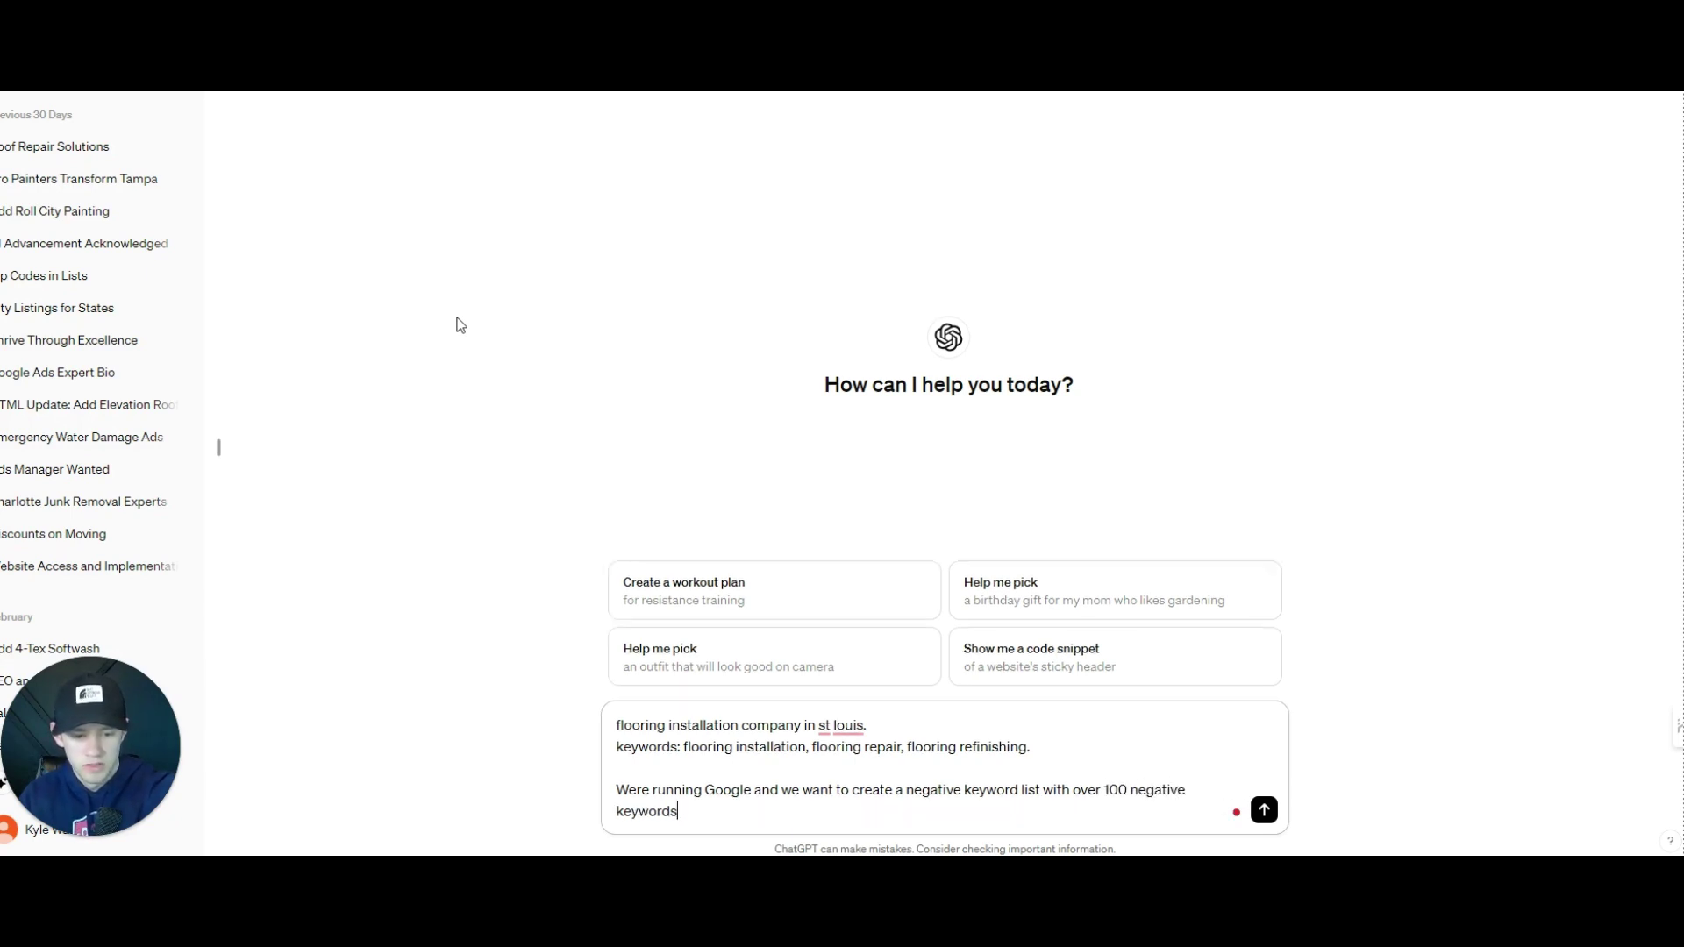
{"action": "type", "text": " that are closely relat"}
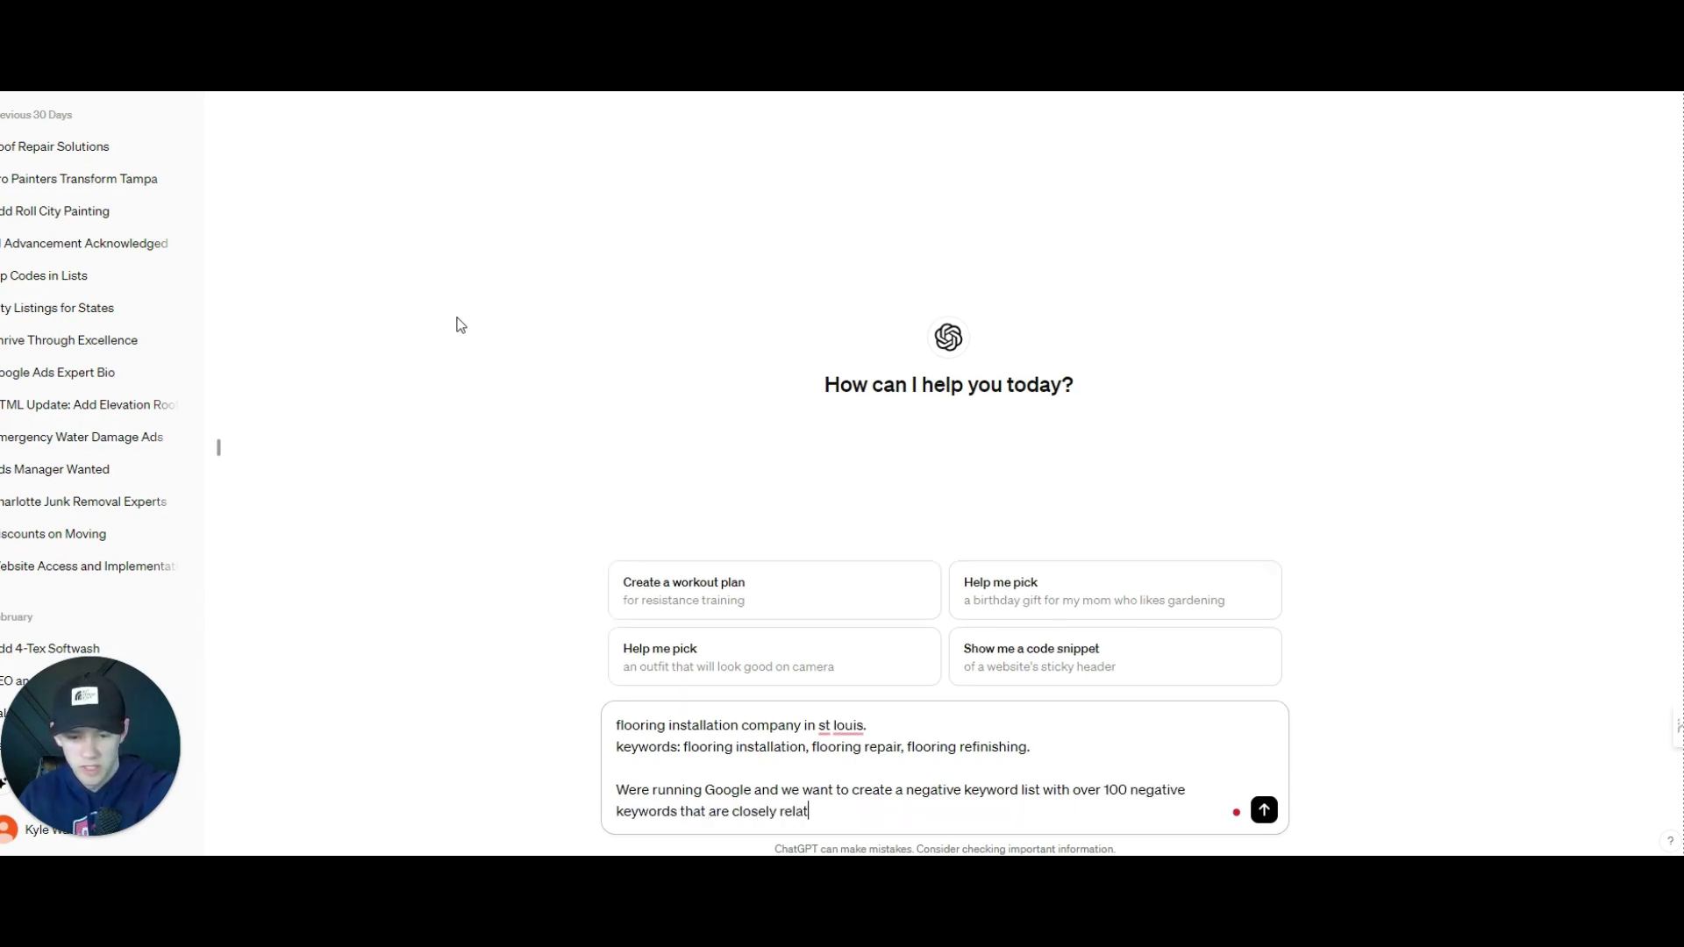
{"action": "type", "text": "ed but not quali"}
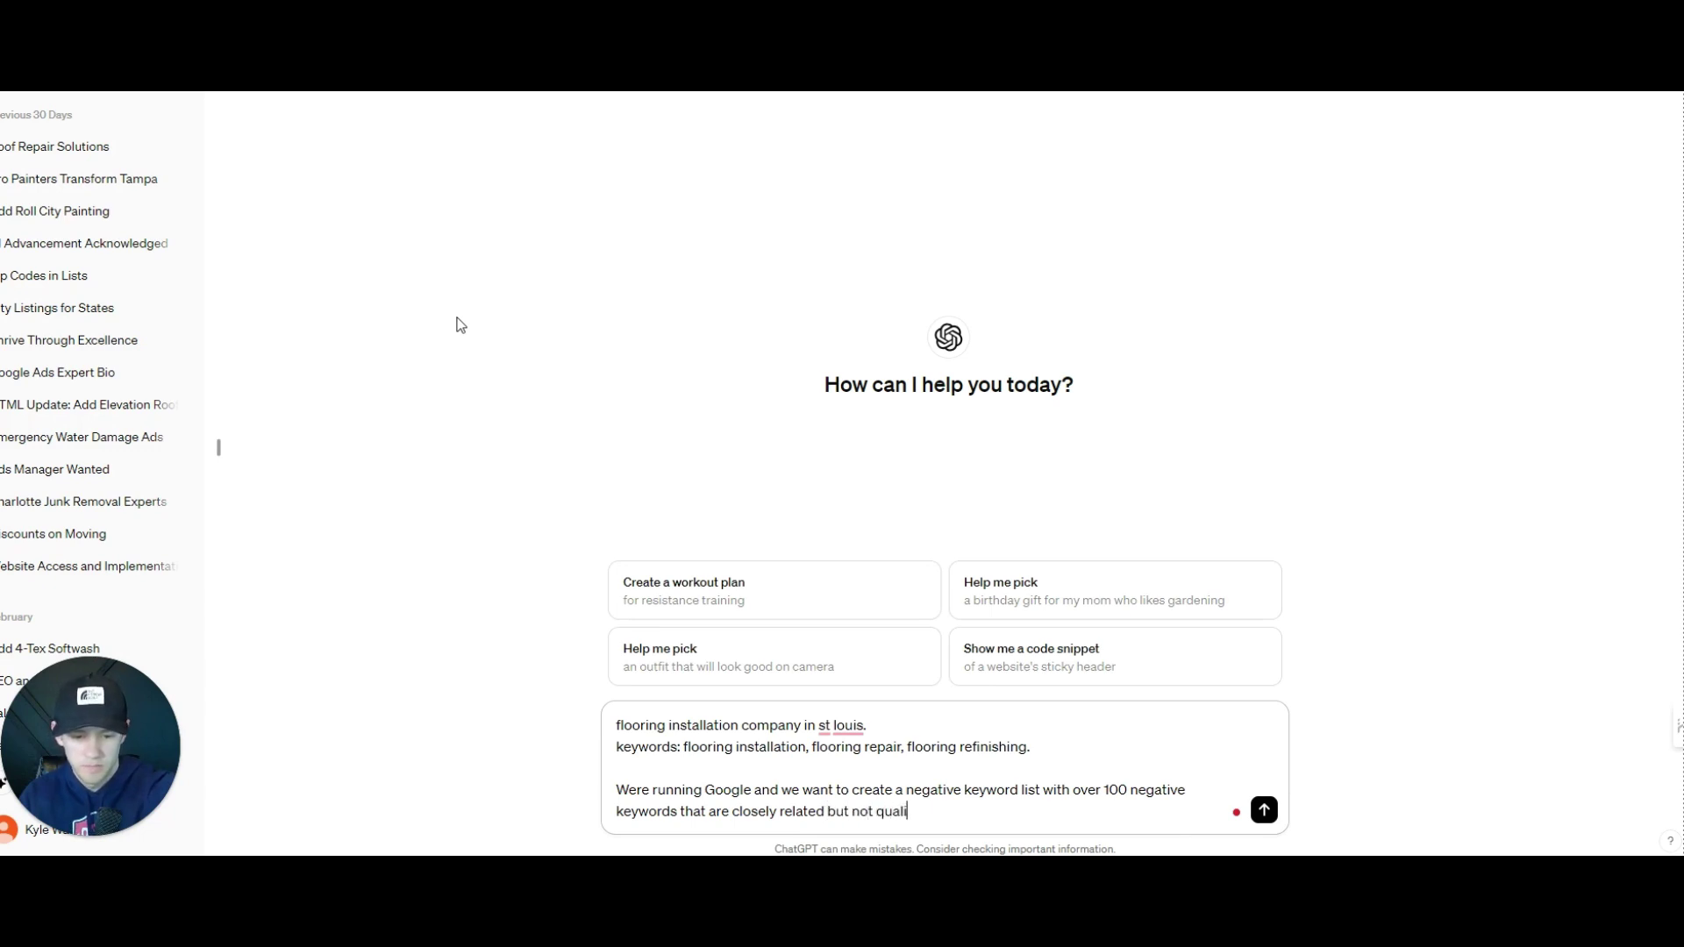
{"action": "type", "text": "ty."}
Step: Send the prompt and review the reply's first items, such as Free, Cheap, Discount and Clearance
{"action": "key", "text": "Return"}
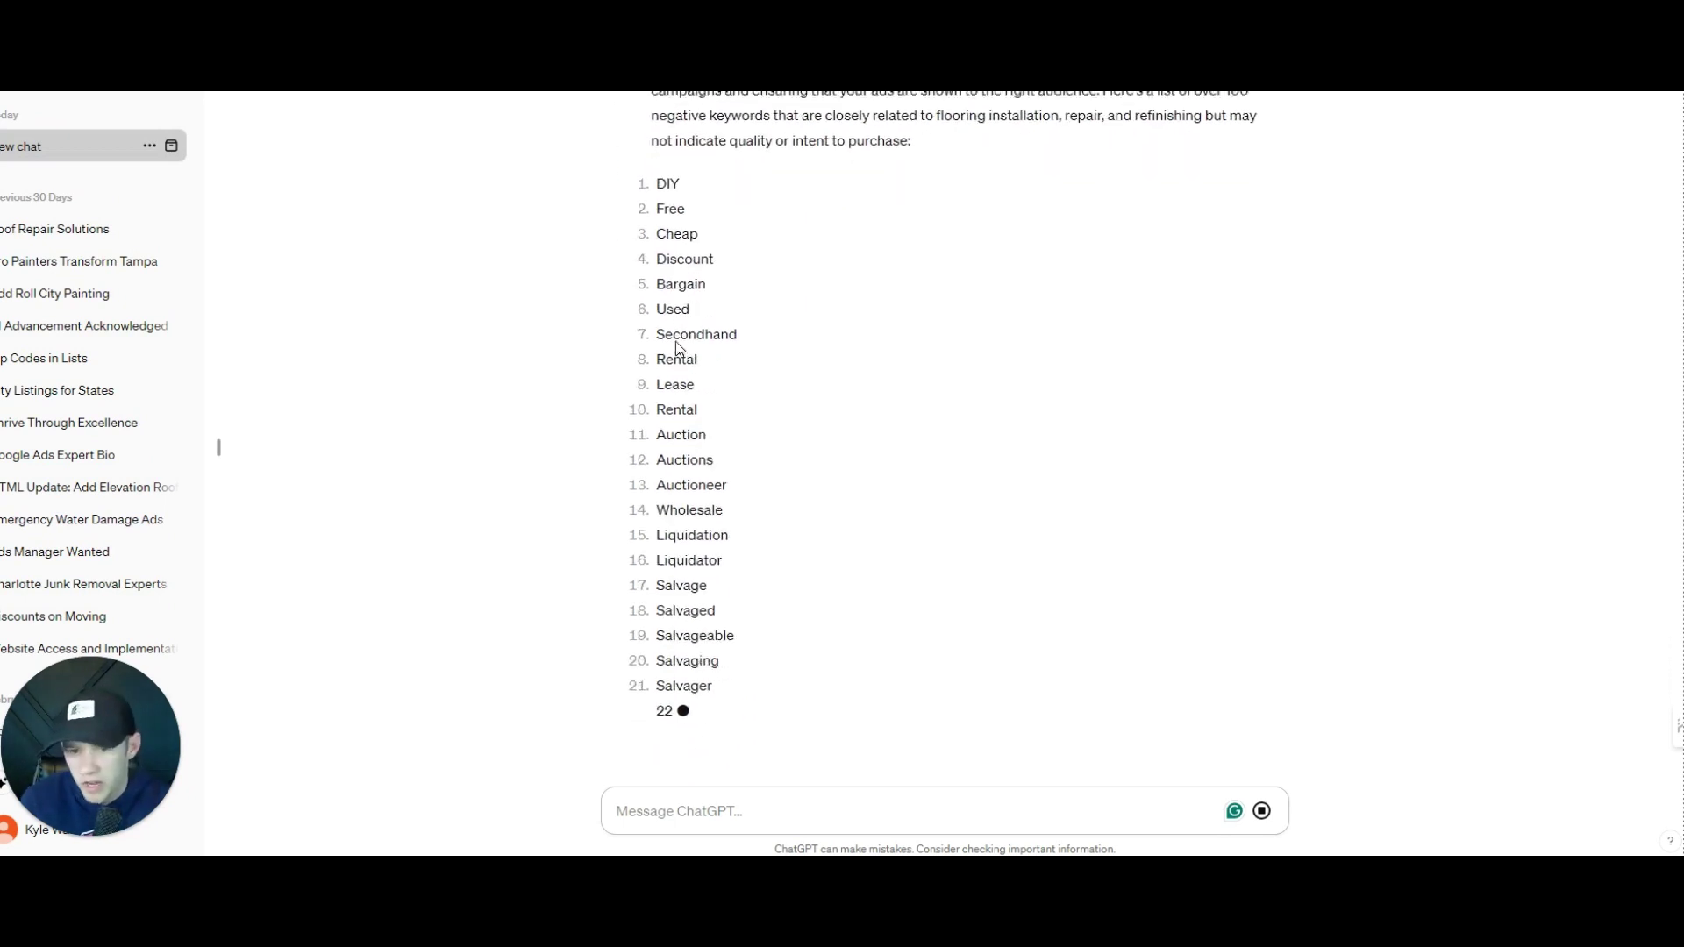
{"action": "scroll", "coordinate": [682, 263], "scroll_direction": "up", "scroll_amount": 3}
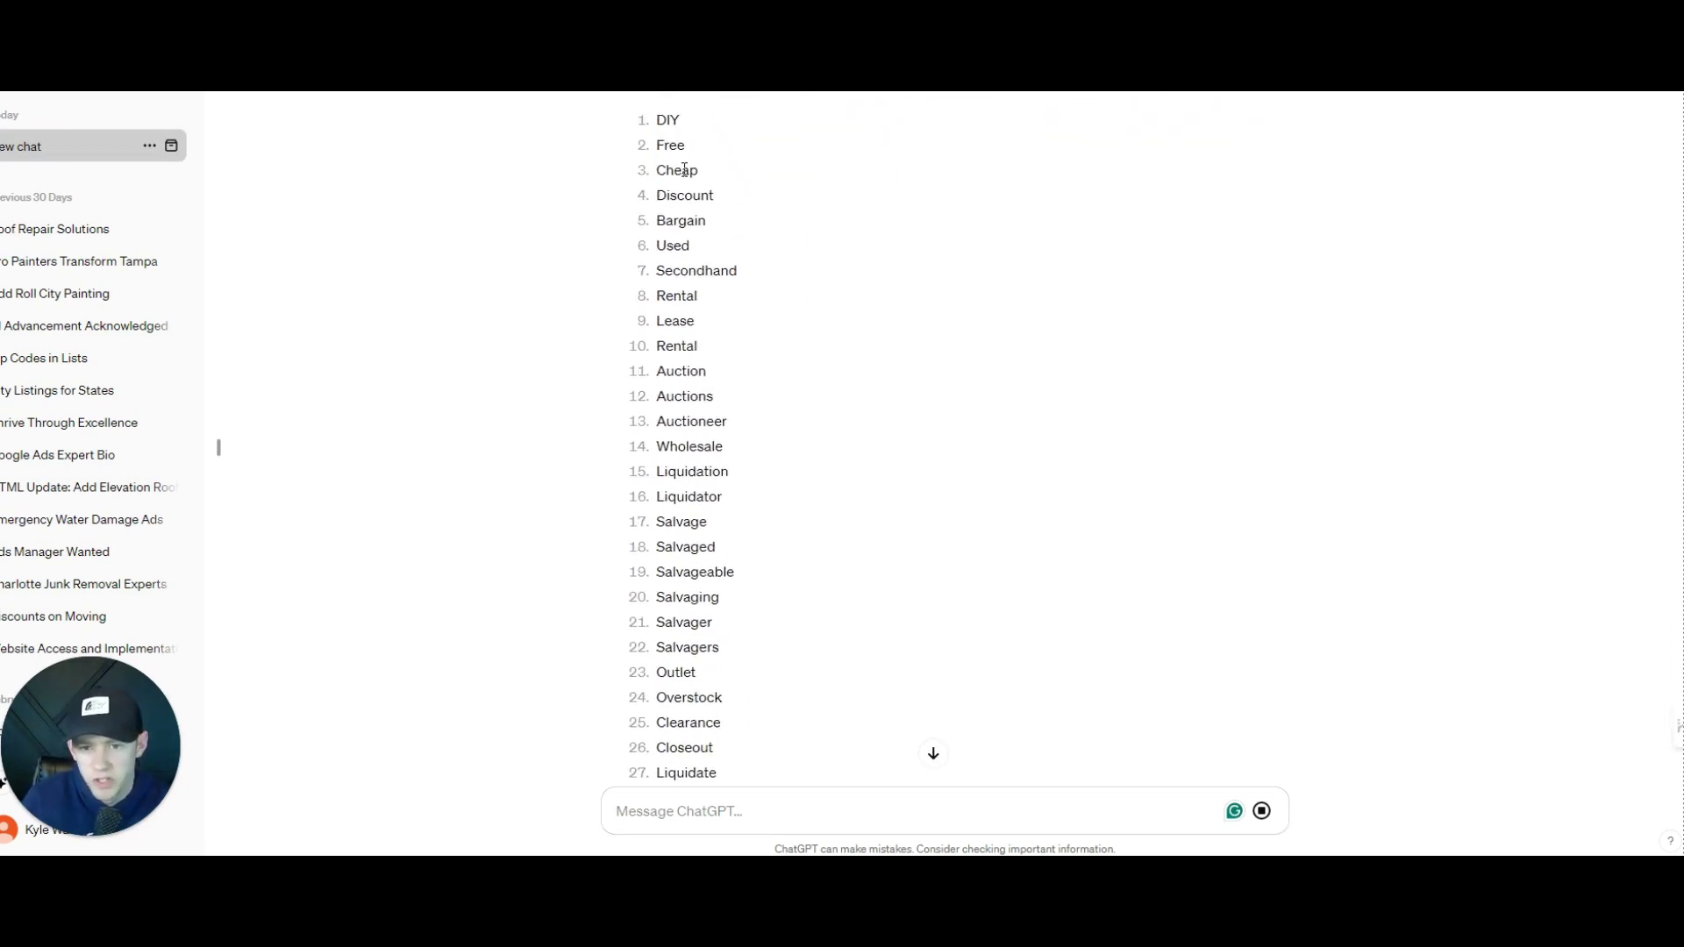
{"action": "double_click", "coordinate": [684, 169]}
{"action": "left_click", "coordinate": [693, 195], "text": "shift"}
{"action": "double_click", "coordinate": [670, 144]}
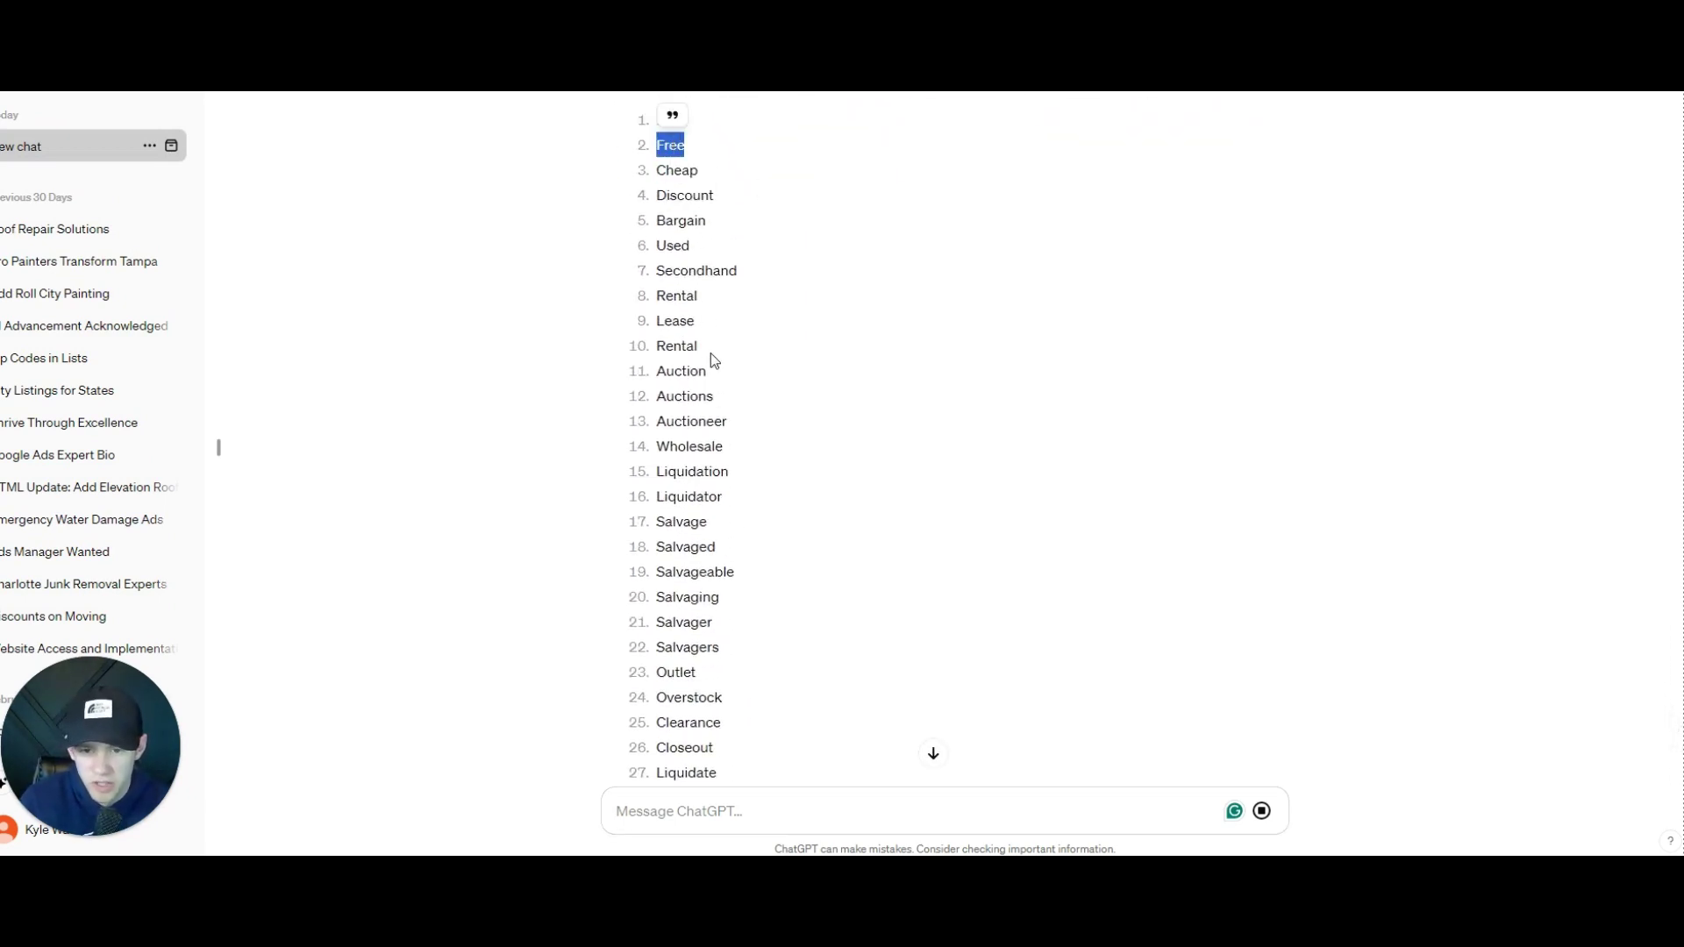
{"action": "scroll", "coordinate": [715, 360], "scroll_direction": "down", "scroll_amount": 5}
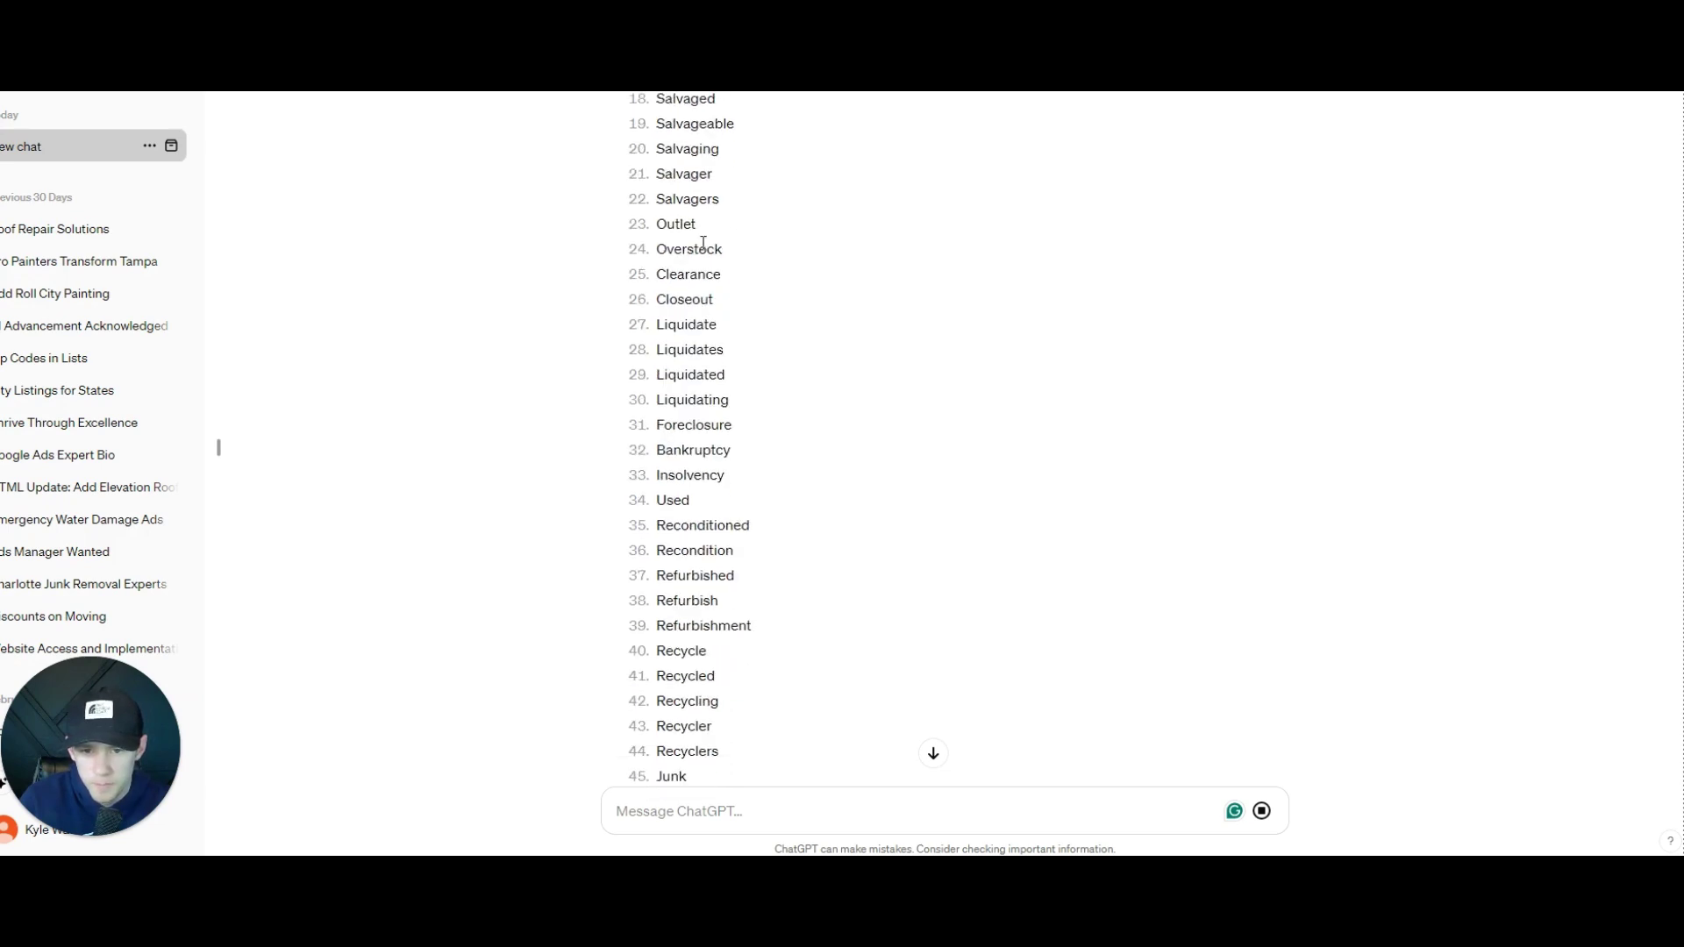
{"action": "left_click_drag", "start_coordinate": [703, 243], "coordinate": [710, 449]}
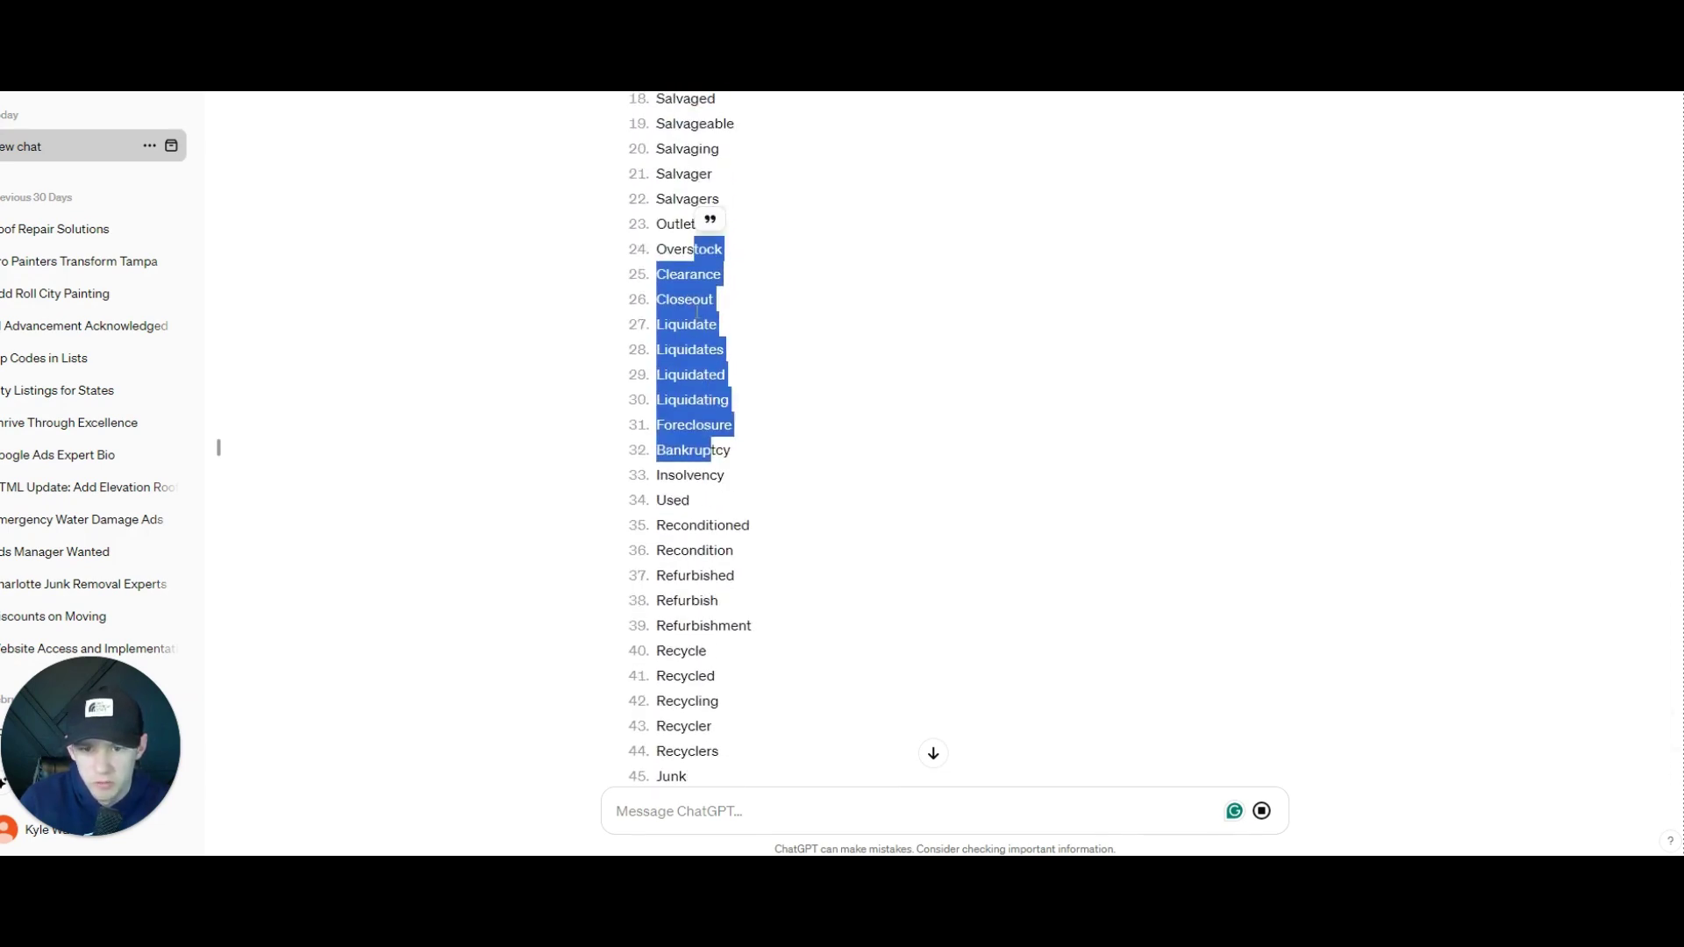
{"action": "left_click", "coordinate": [697, 308]}
{"action": "left_click_drag", "start_coordinate": [693, 247], "coordinate": [746, 304]}
{"action": "right_click", "coordinate": [745, 304]}
{"action": "left_click", "coordinate": [676, 295]}
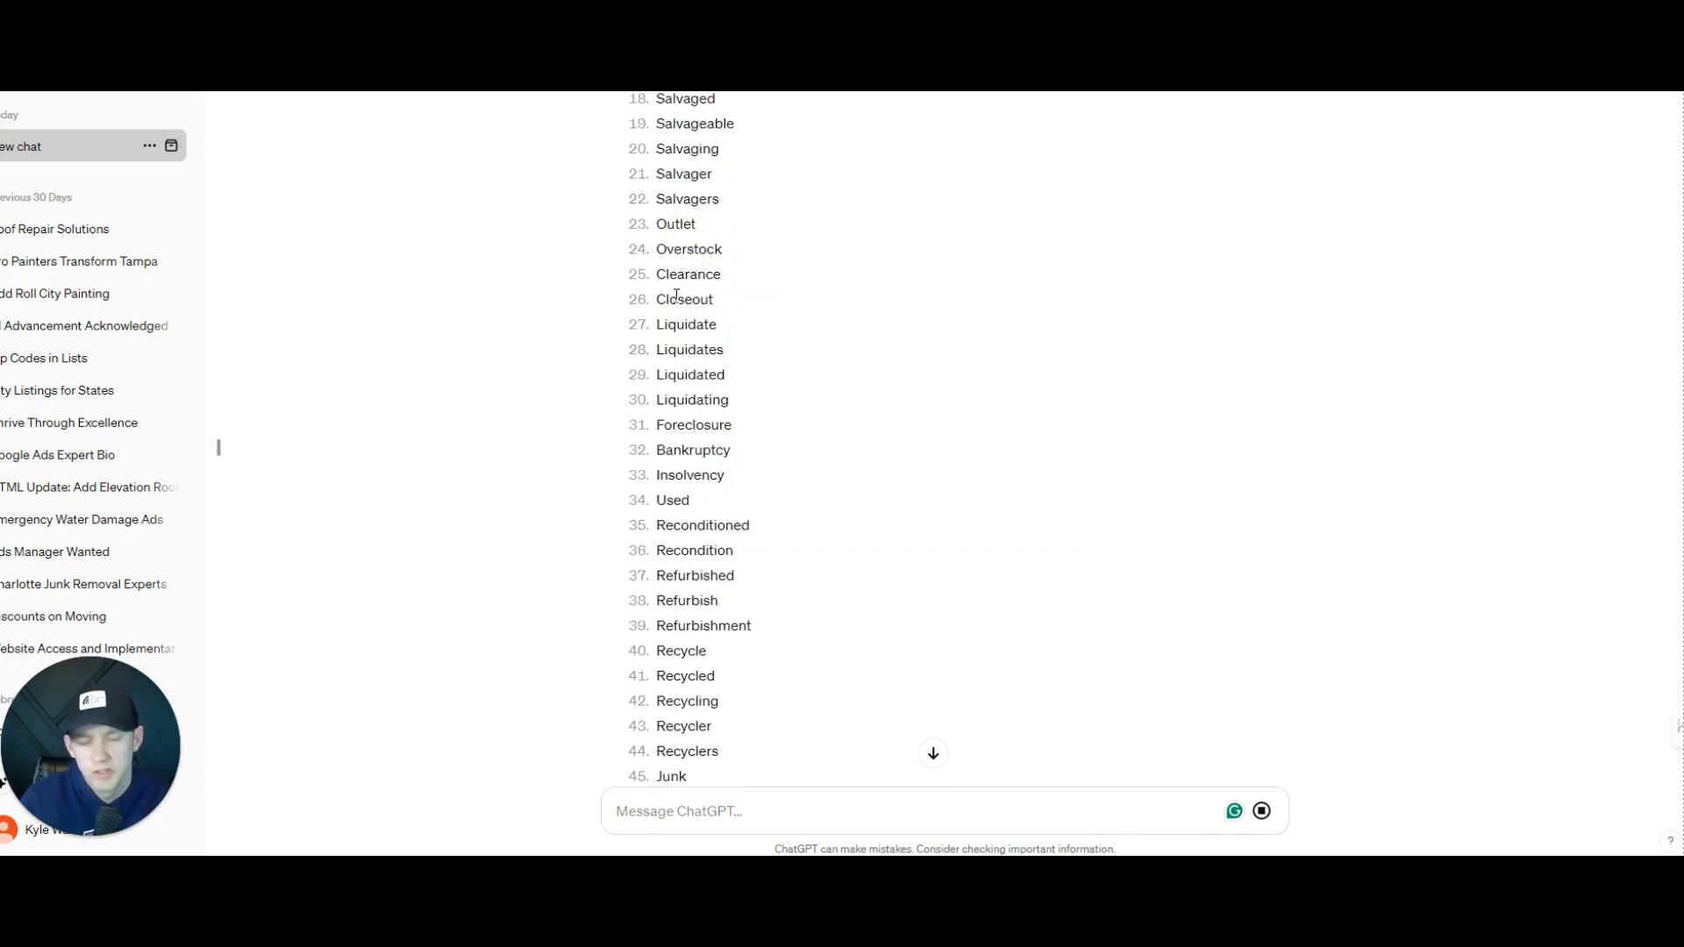
{"action": "left_click_drag", "start_coordinate": [666, 275], "coordinate": [710, 425]}
{"action": "left_click", "coordinate": [691, 425]}
{"action": "scroll", "coordinate": [693, 425], "scroll_direction": "down", "scroll_amount": 5}
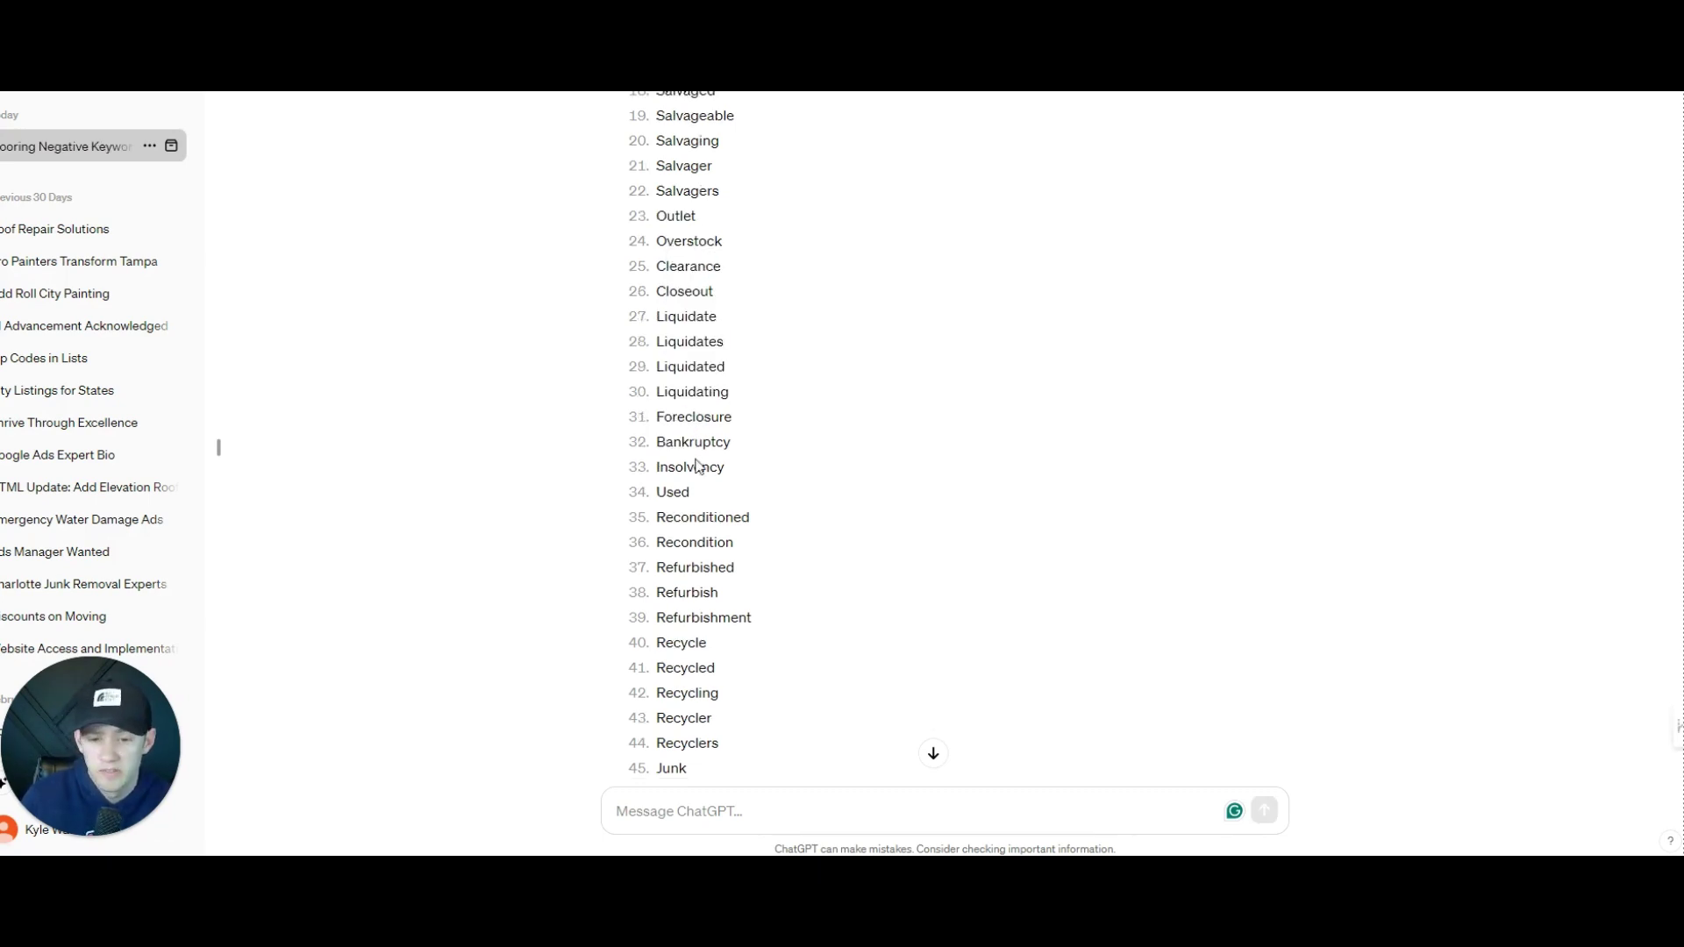
{"action": "scroll", "coordinate": [737, 496], "scroll_direction": "up", "scroll_amount": 6}
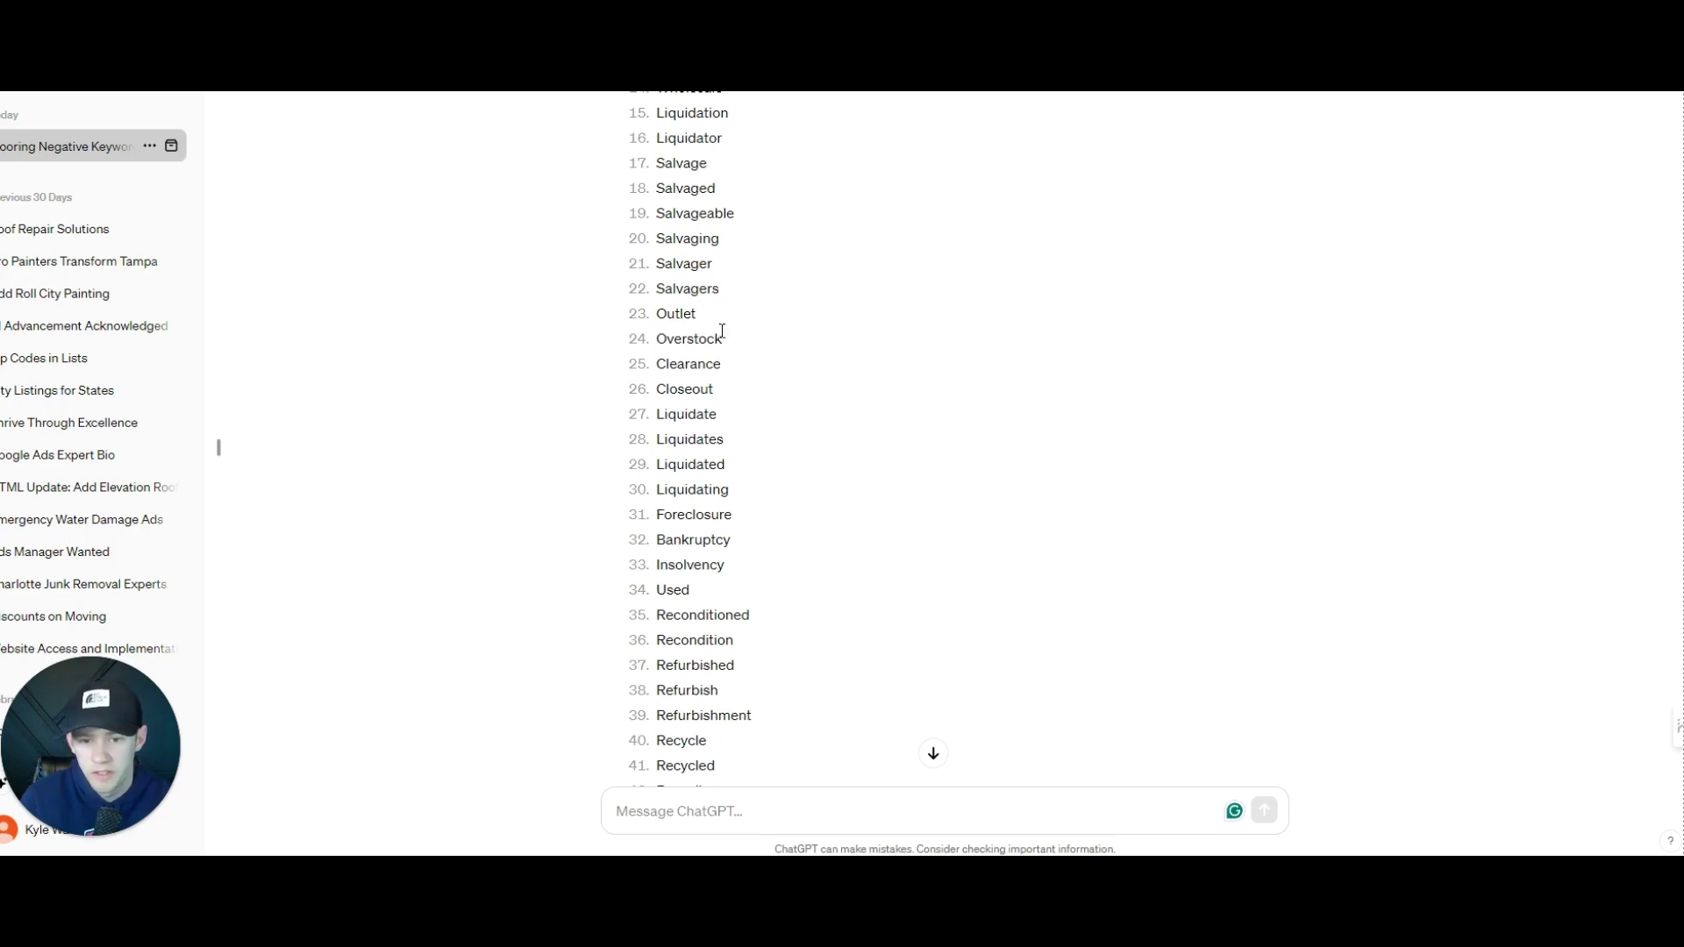
Step: Scroll down through the generated list, checking terms such as Refurbished and Refurbishing
{"action": "left_click_drag", "start_coordinate": [722, 332], "coordinate": [693, 91]}
{"action": "left_click", "coordinate": [733, 399]}
{"action": "scroll", "coordinate": [726, 423], "scroll_direction": "down", "scroll_amount": 3}
{"action": "scroll", "coordinate": [713, 425], "scroll_direction": "down", "scroll_amount": 1}
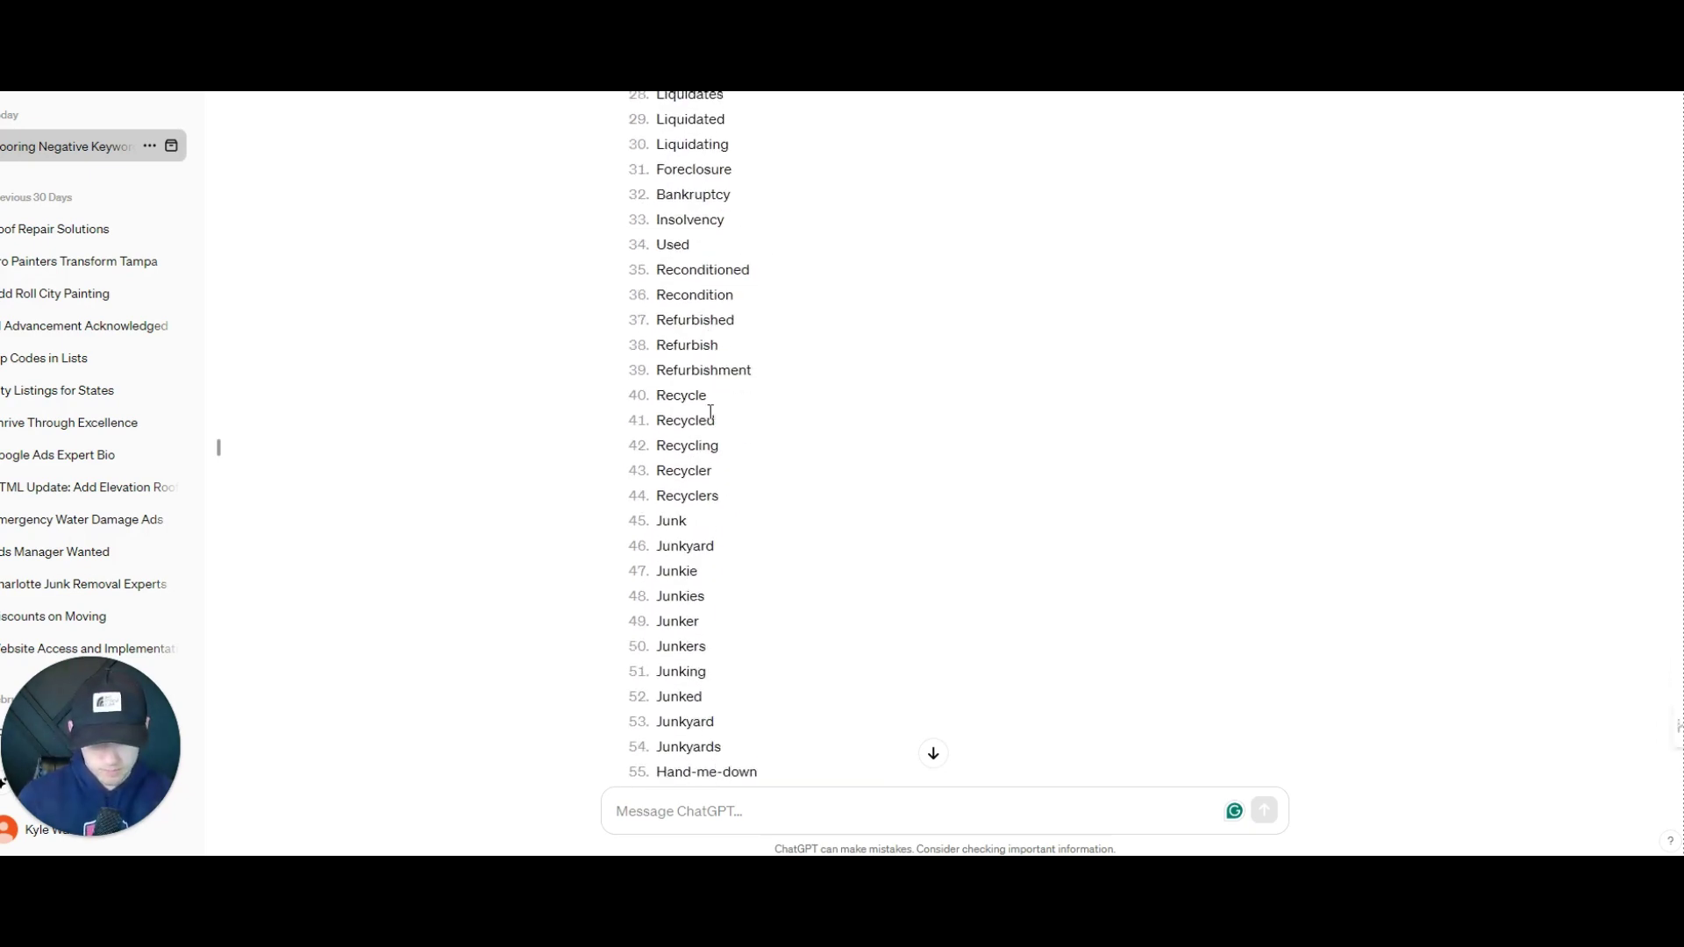
{"action": "scroll", "coordinate": [706, 391], "scroll_direction": "down", "scroll_amount": 2}
{"action": "left_click_drag", "start_coordinate": [679, 328], "coordinate": [655, 331]}
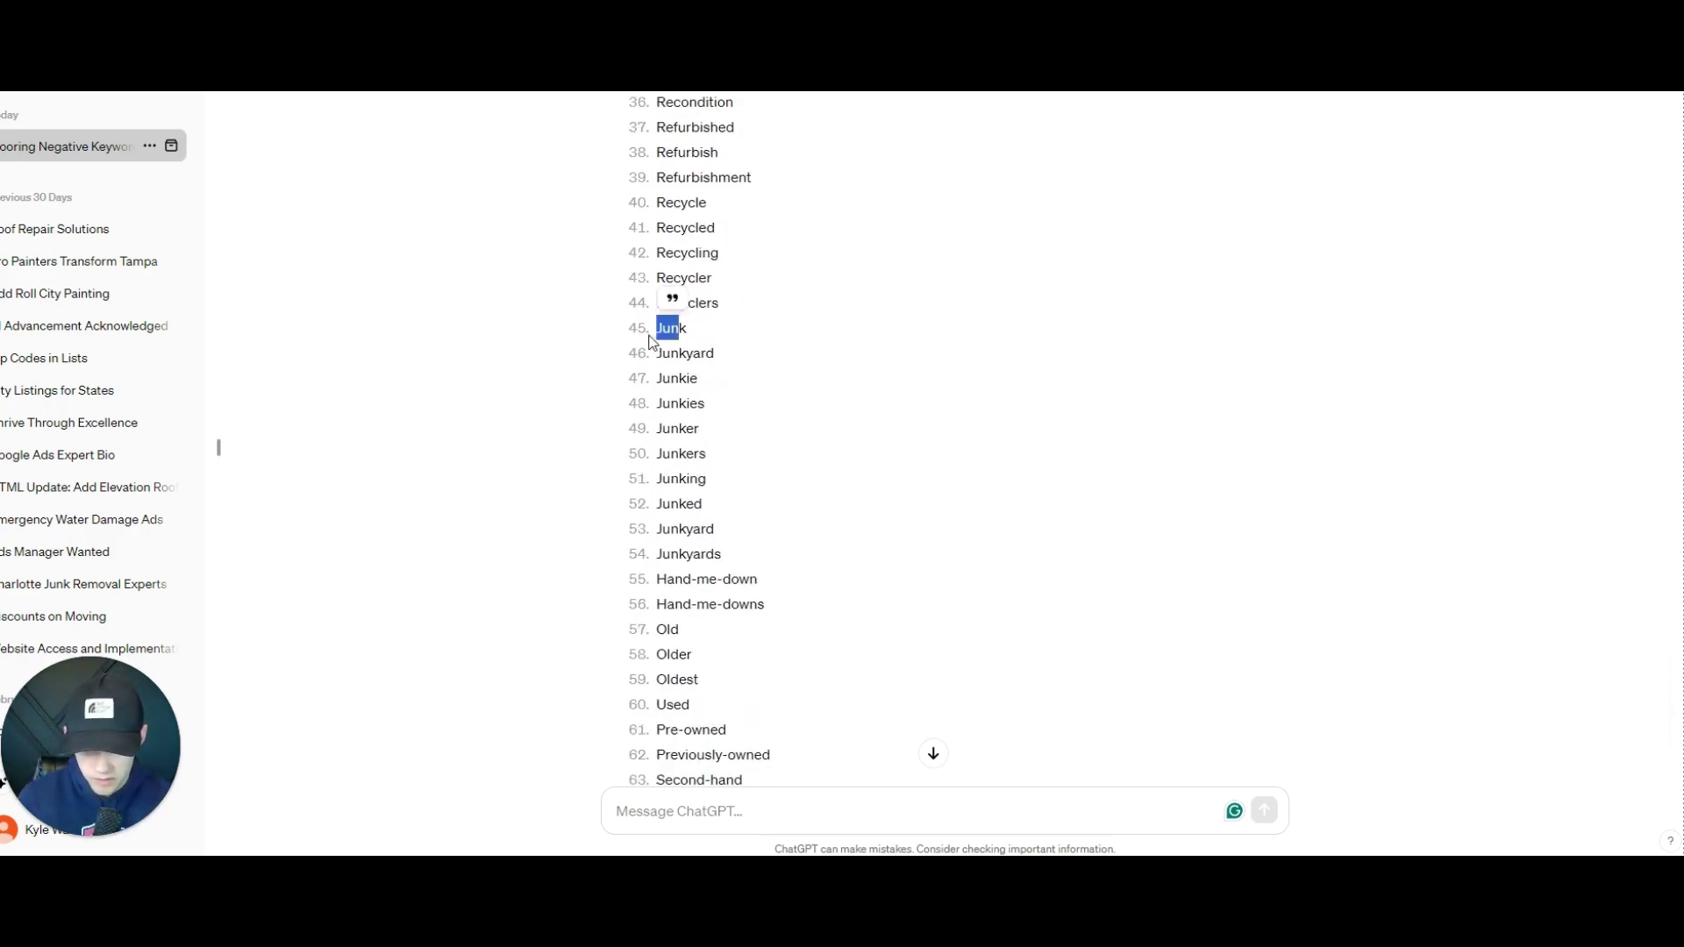
{"action": "scroll", "coordinate": [719, 425], "scroll_direction": "down", "scroll_amount": 2}
{"action": "scroll", "coordinate": [705, 422], "scroll_direction": "down", "scroll_amount": 2}
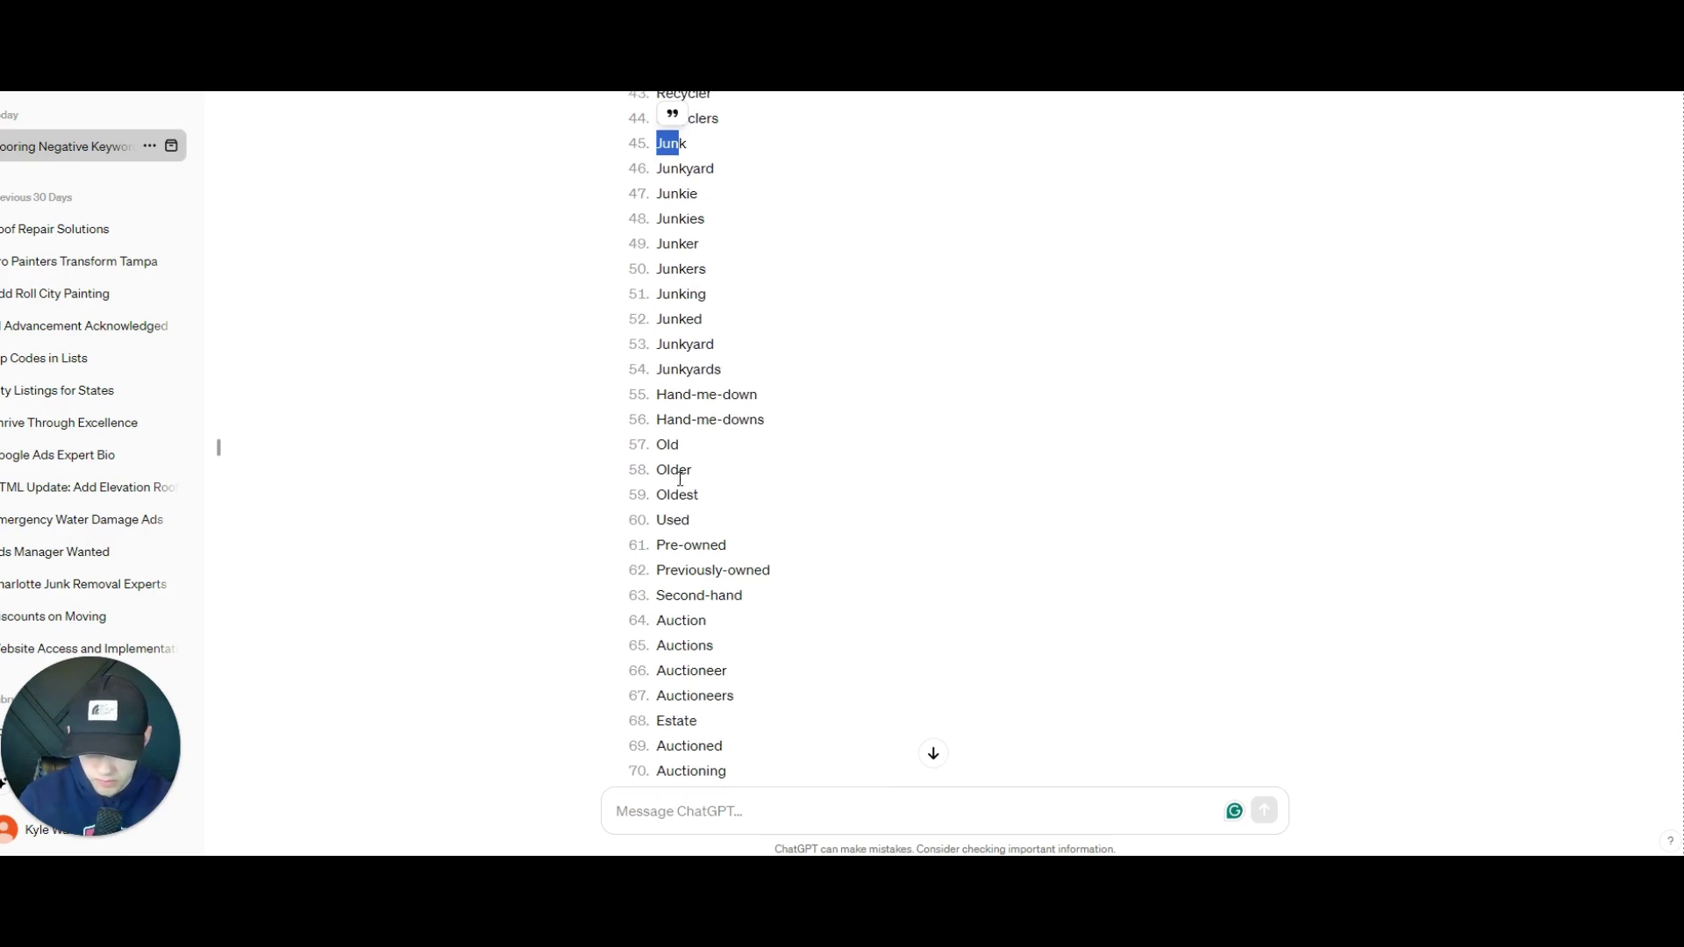
{"action": "left_click_drag", "start_coordinate": [726, 371], "coordinate": [655, 372]}
{"action": "scroll", "coordinate": [712, 478], "scroll_direction": "down", "scroll_amount": 6}
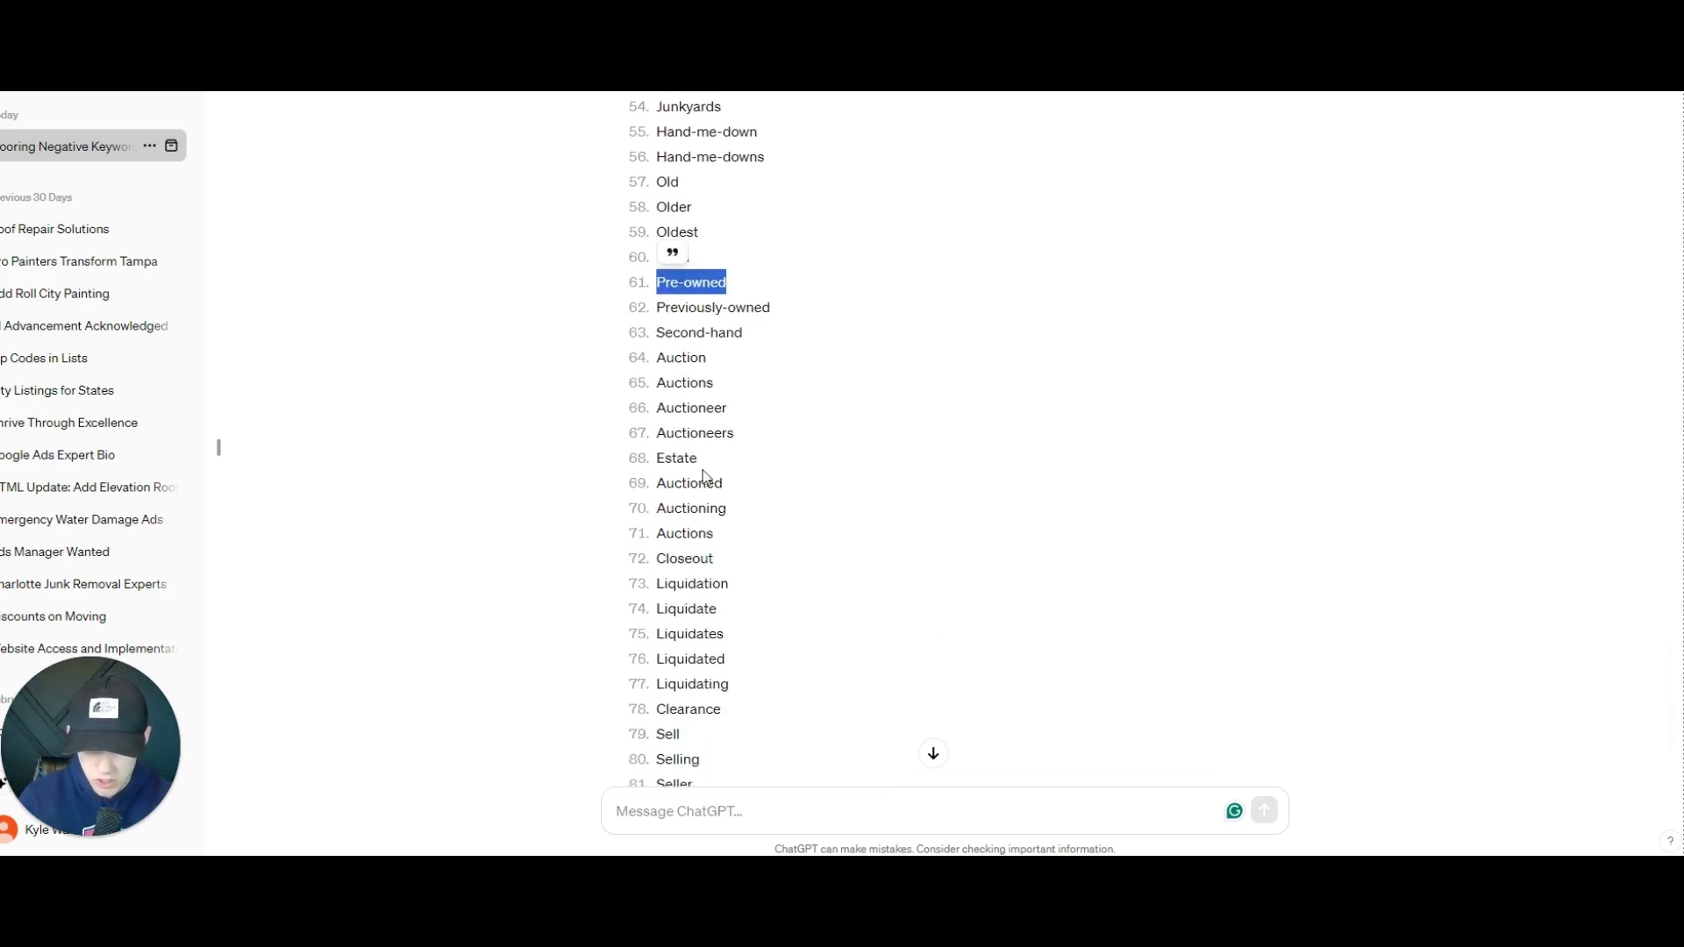
{"action": "scroll", "coordinate": [769, 401], "scroll_direction": "down", "scroll_amount": 15}
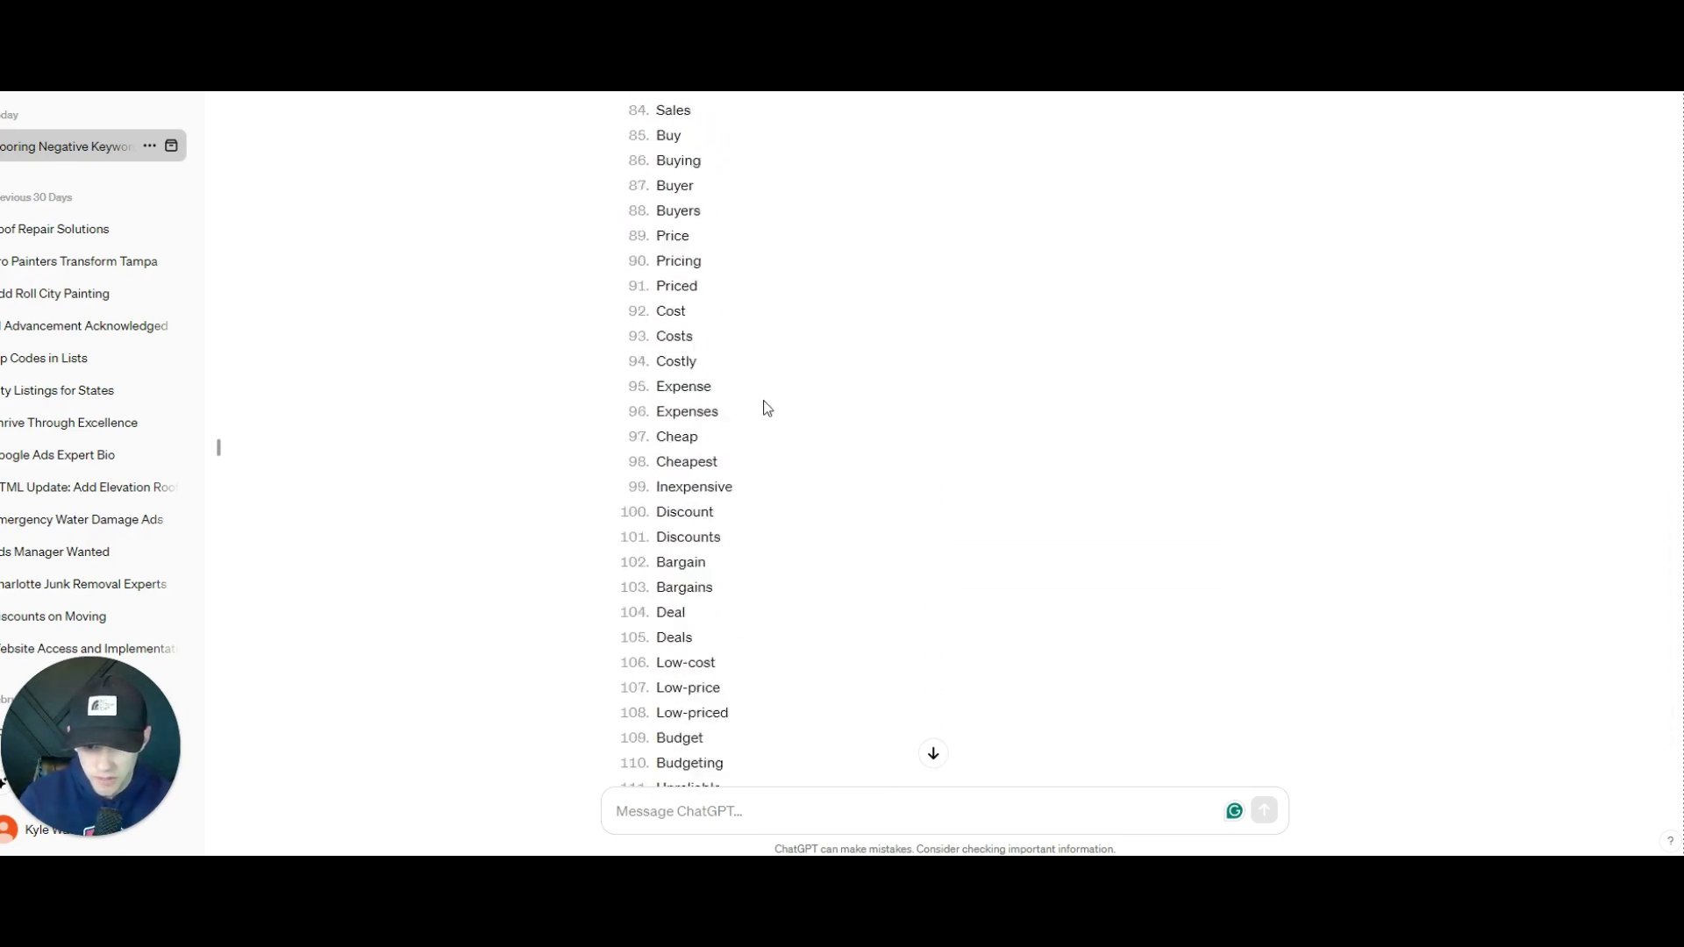
{"action": "scroll", "coordinate": [769, 416], "scroll_direction": "up", "scroll_amount": 2}
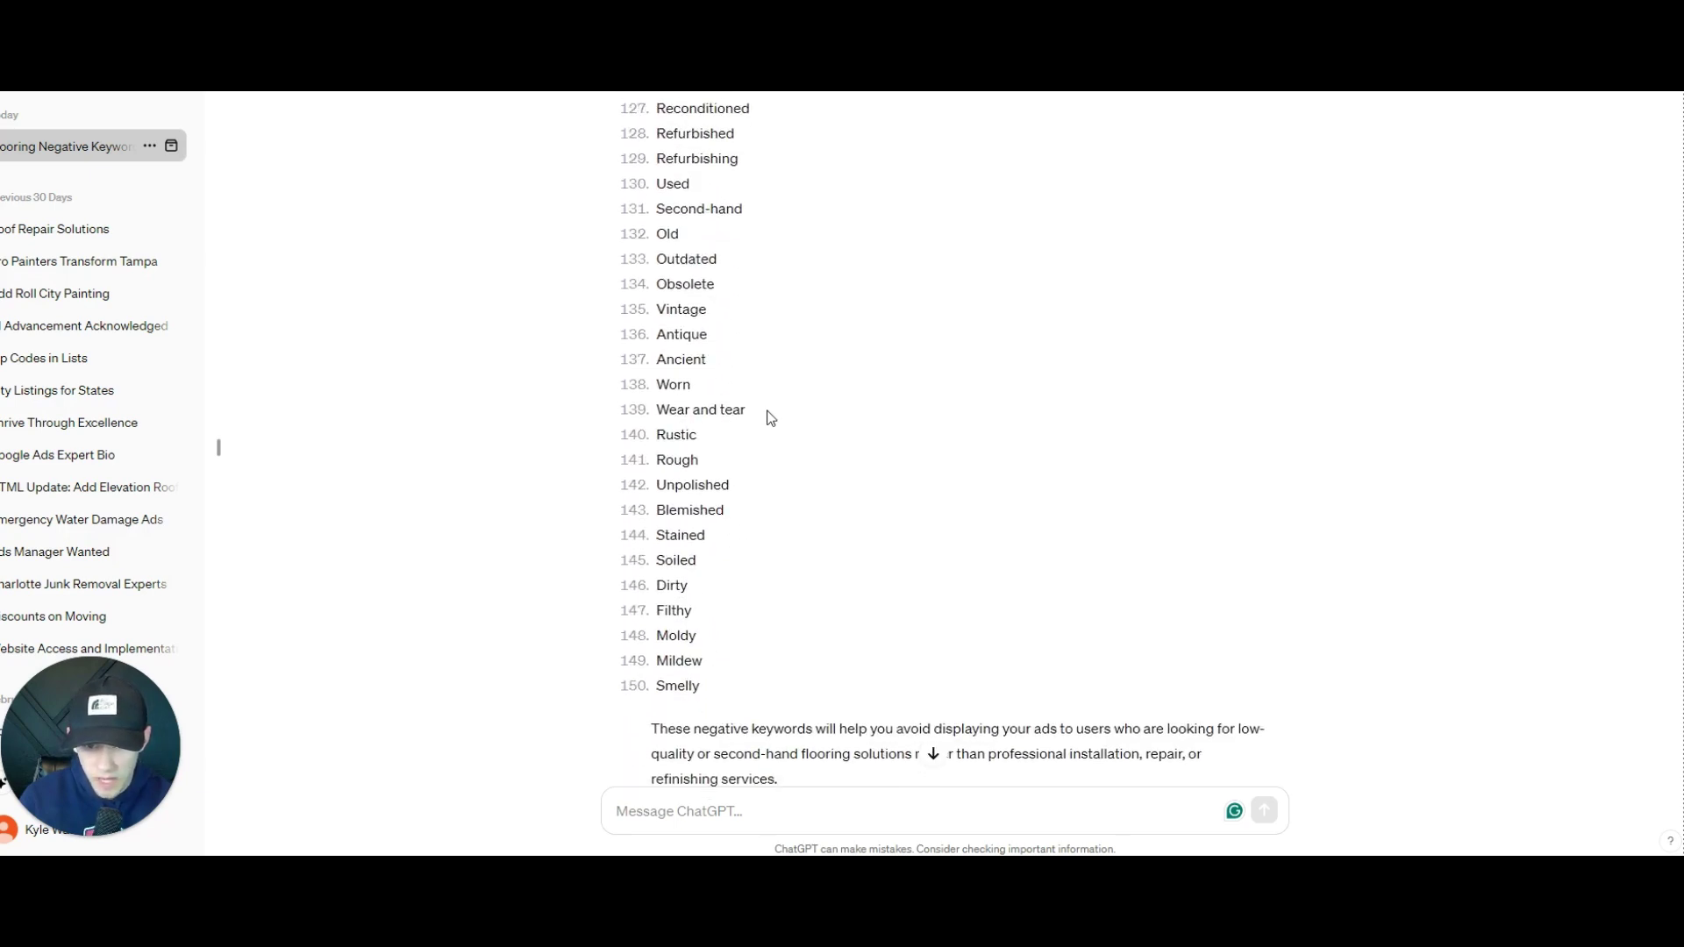
{"action": "left_click_drag", "start_coordinate": [741, 265], "coordinate": [637, 269]}
{"action": "left_click", "coordinate": [740, 249]}
{"action": "left_click_drag", "start_coordinate": [737, 248], "coordinate": [740, 268]}
{"action": "left_click", "coordinate": [713, 264]}
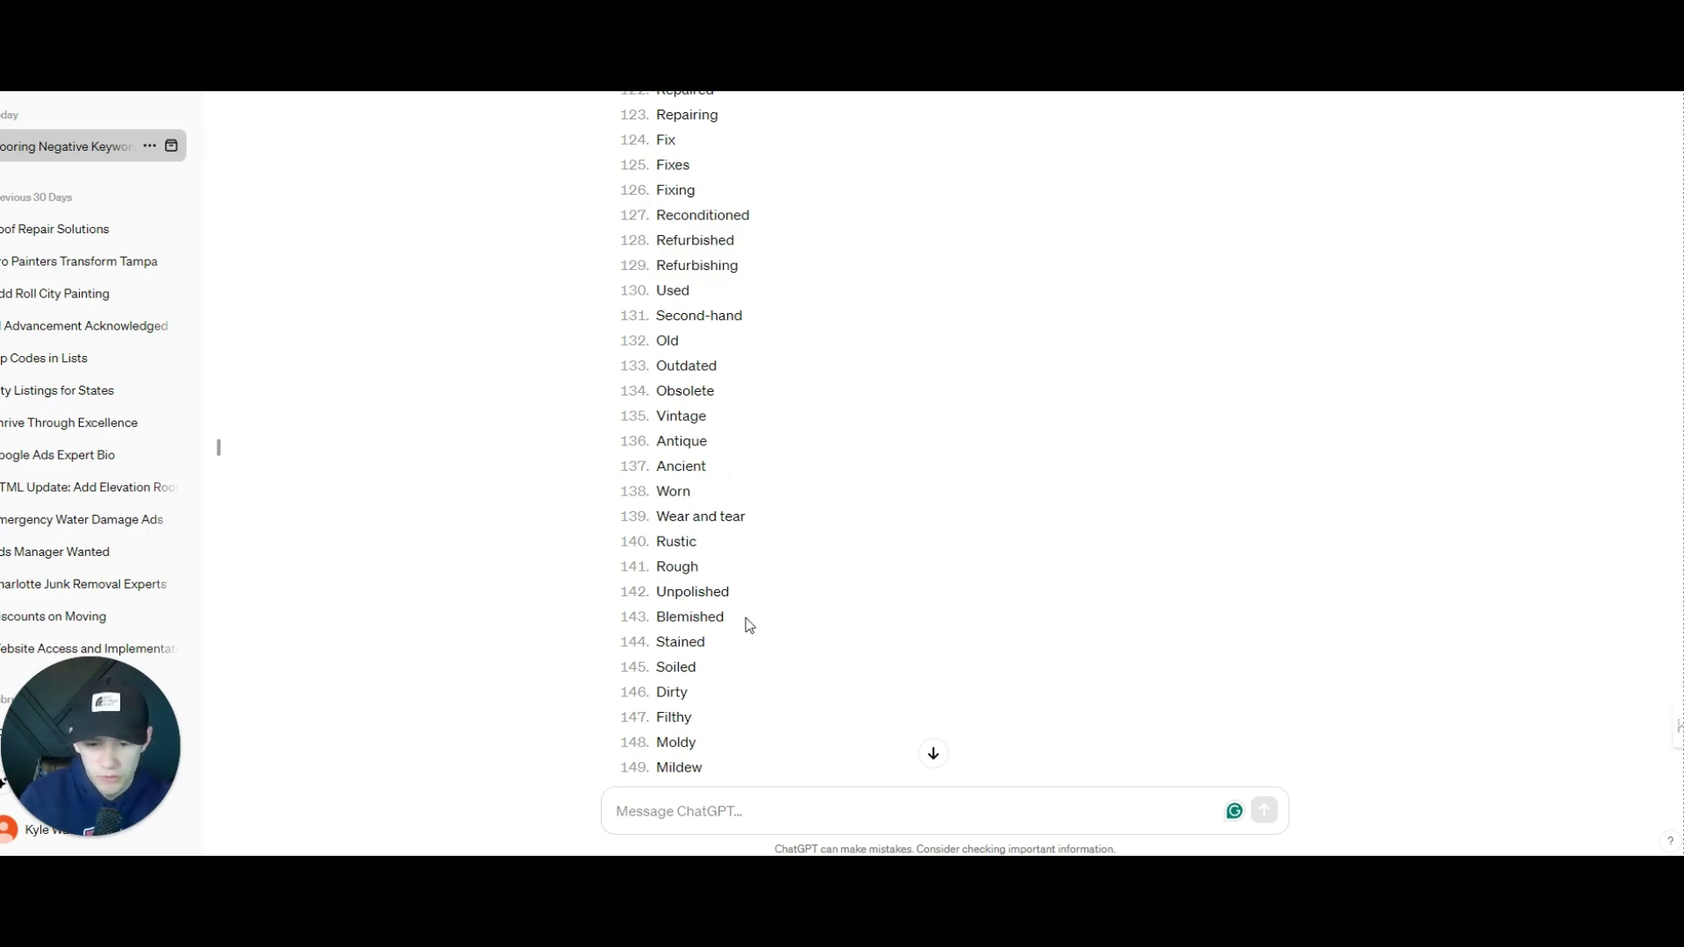
{"action": "scroll", "coordinate": [753, 701], "scroll_direction": "down", "scroll_amount": 2}
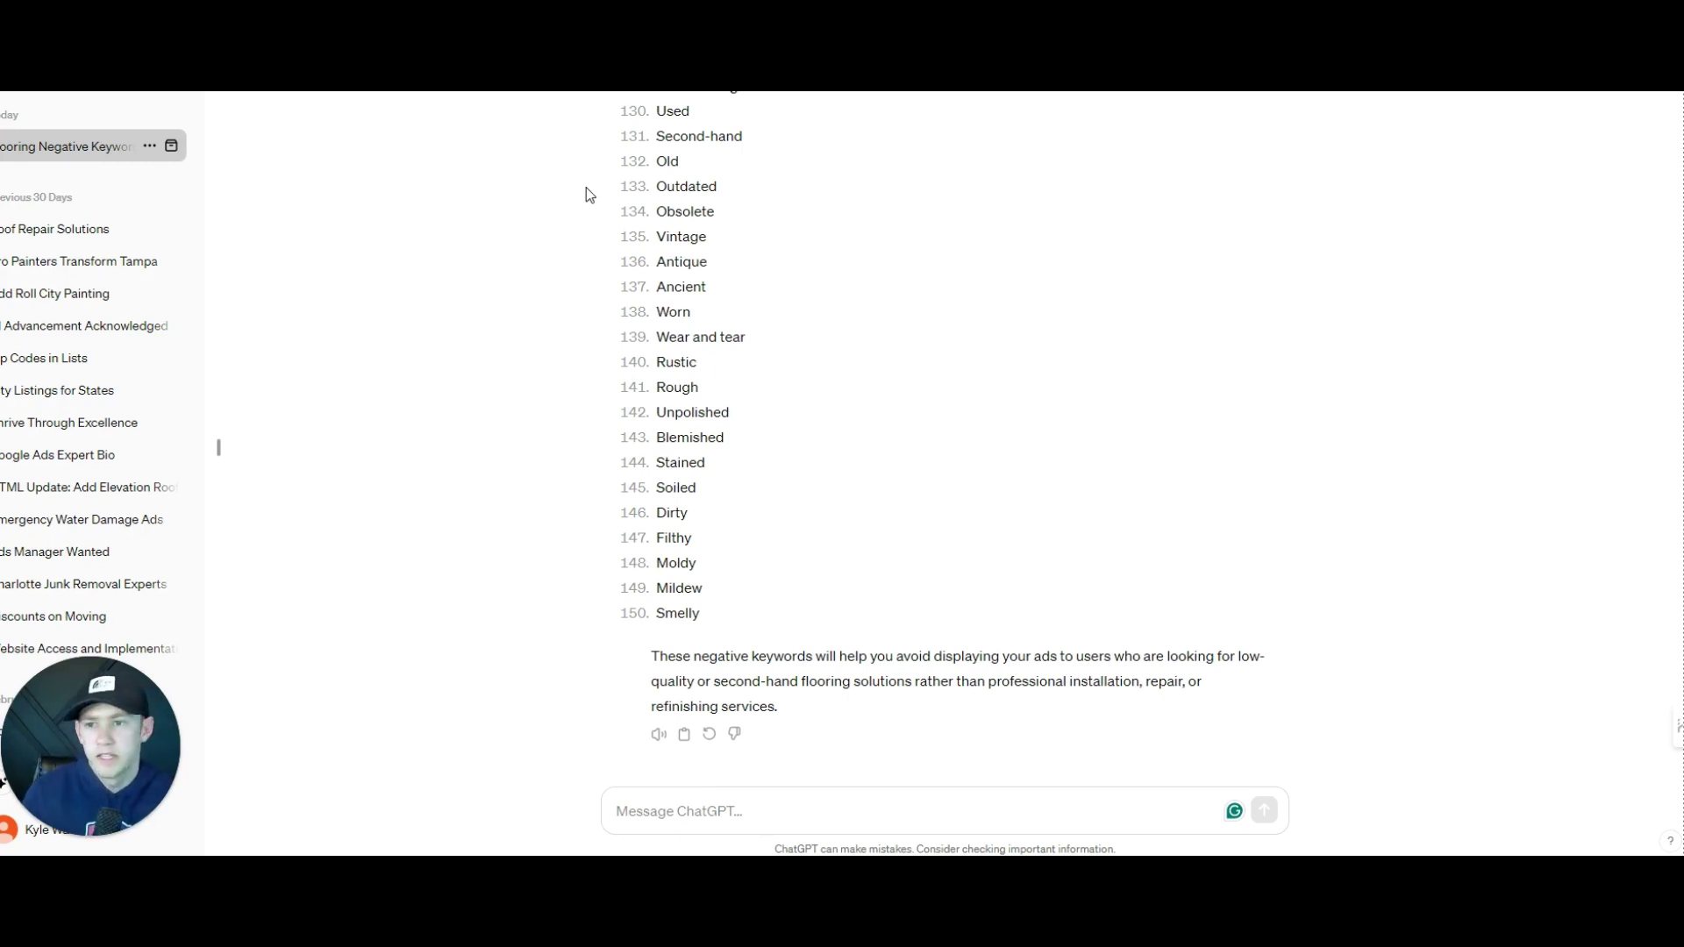
Step: Select the whole 150-item keyword list from the bottom up to item 1
{"action": "left_click_drag", "start_coordinate": [746, 614], "coordinate": [658, 379]}
{"action": "scroll", "coordinate": [666, 288], "scroll_direction": "up", "scroll_amount": 20}
{"action": "scroll", "coordinate": [668, 290], "scroll_direction": "up", "scroll_amount": 10}
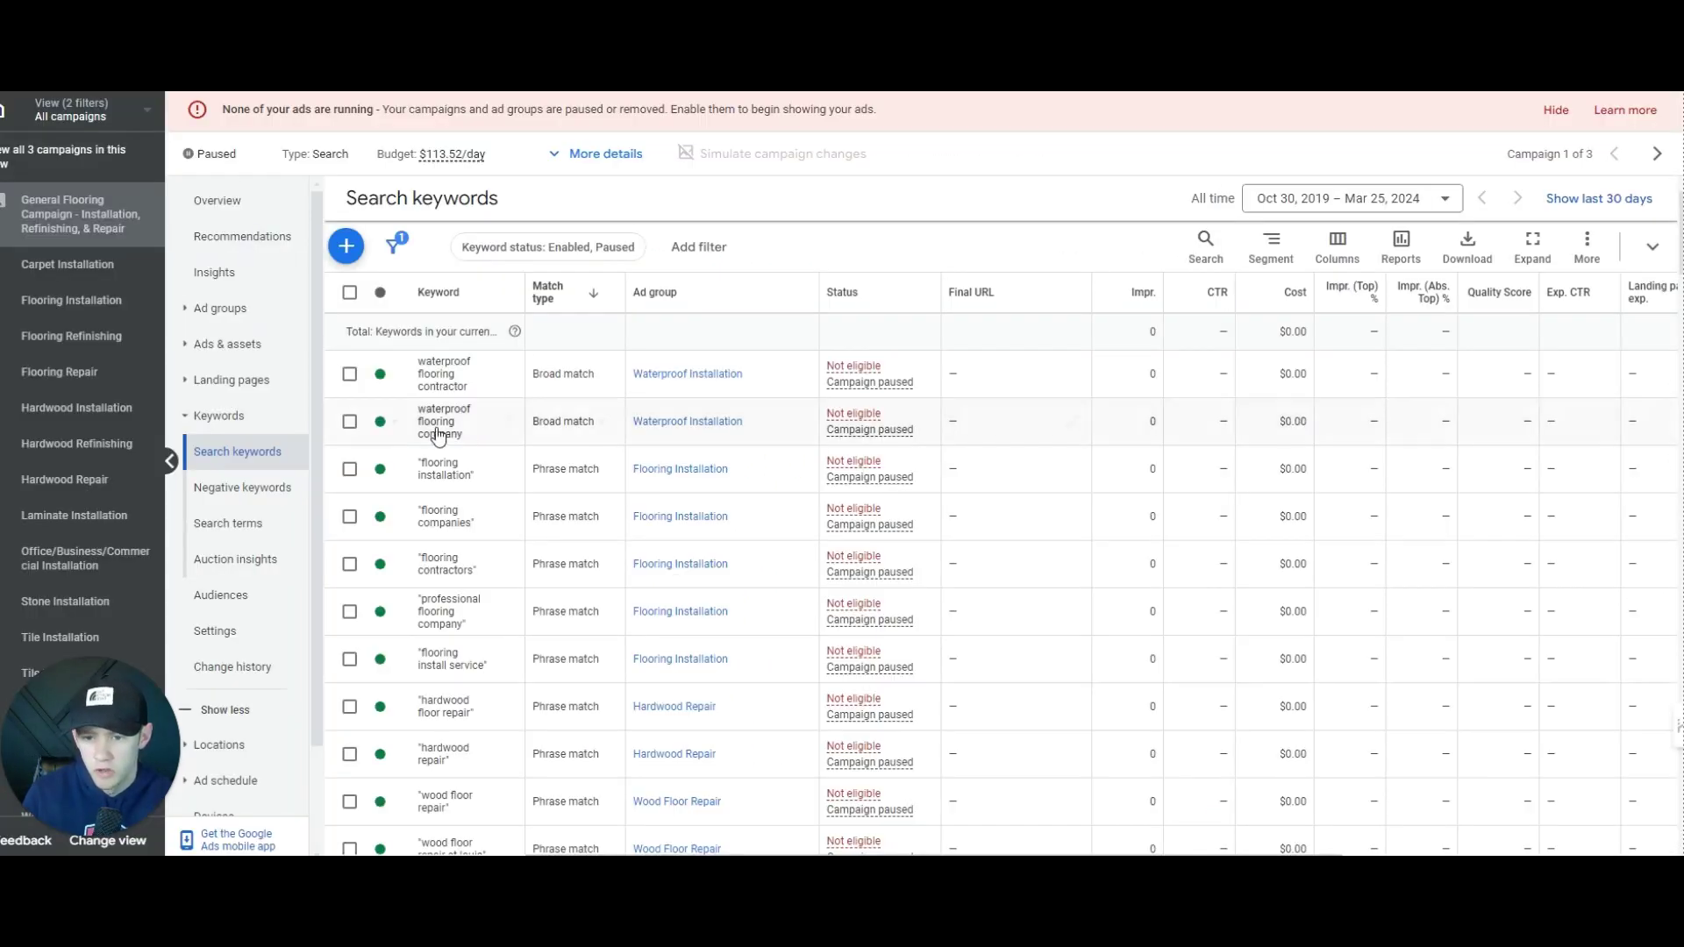
Step: Paste the ChatGPT list as campaign-level negative keywords and save it
{"action": "left_click", "coordinate": [242, 488]}
{"action": "left_click", "coordinate": [351, 244]}
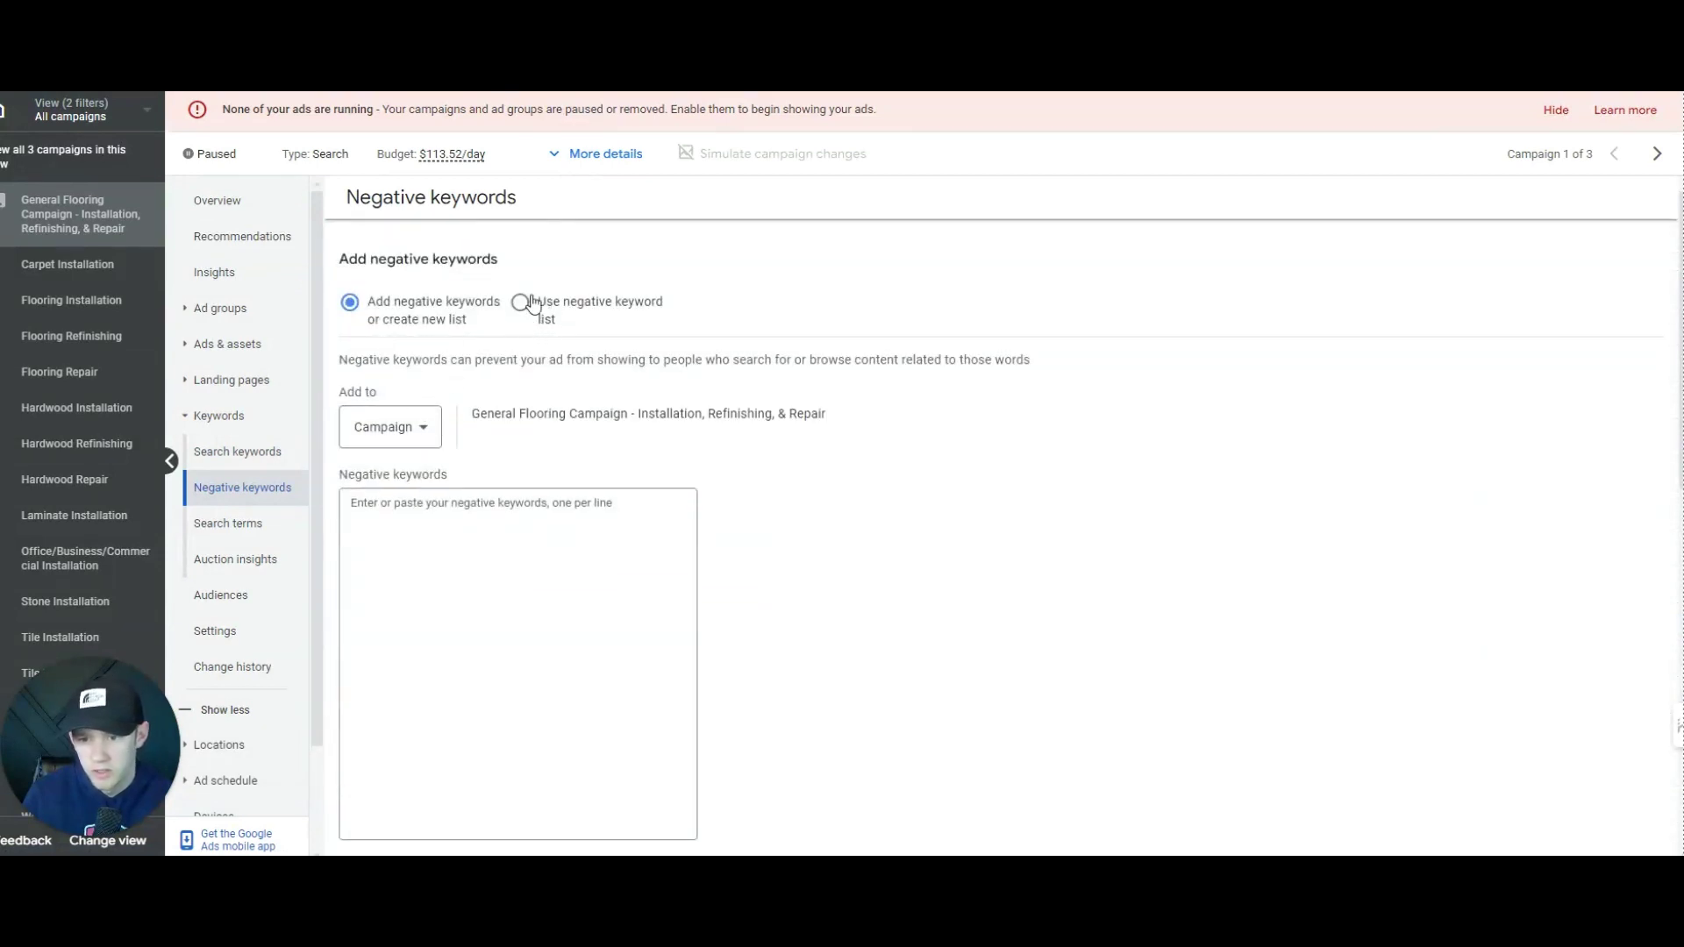
{"action": "left_click", "coordinate": [412, 427]}
{"action": "left_click", "coordinate": [575, 506]}
{"action": "key", "text": "ctrl+v"}
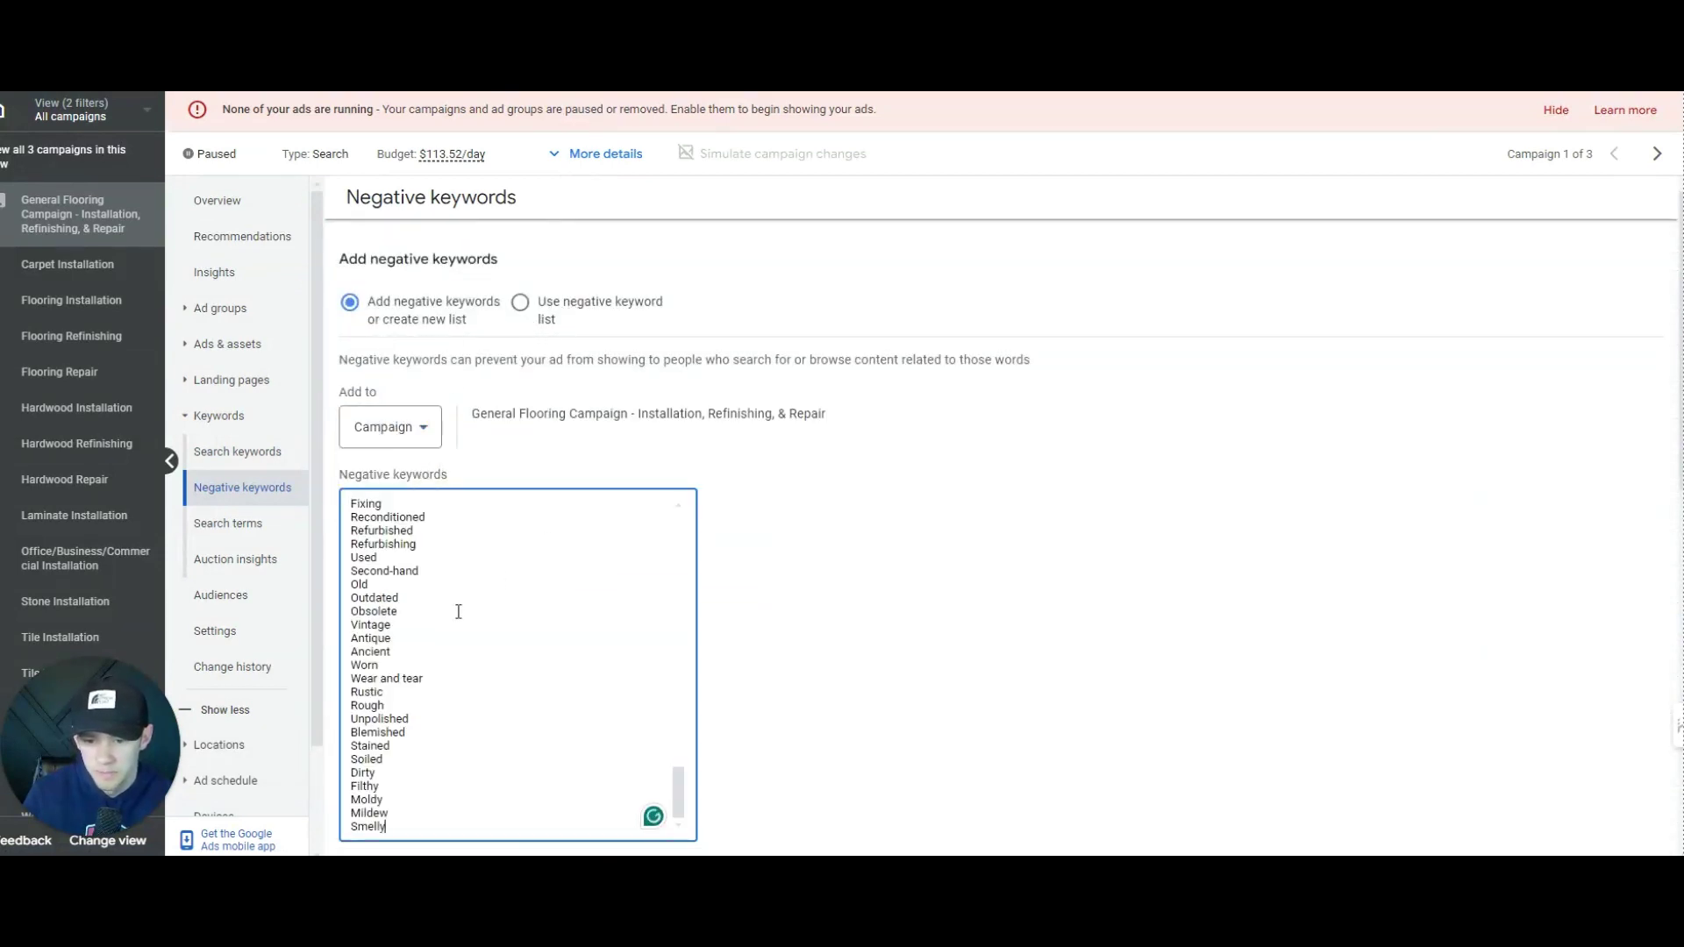
{"action": "scroll", "coordinate": [457, 609], "scroll_direction": "down", "scroll_amount": 5}
{"action": "scroll", "coordinate": [465, 579], "scroll_direction": "up", "scroll_amount": 2}
{"action": "left_click_drag", "start_coordinate": [386, 468], "coordinate": [371, 195]}
{"action": "left_click", "coordinate": [356, 579]}
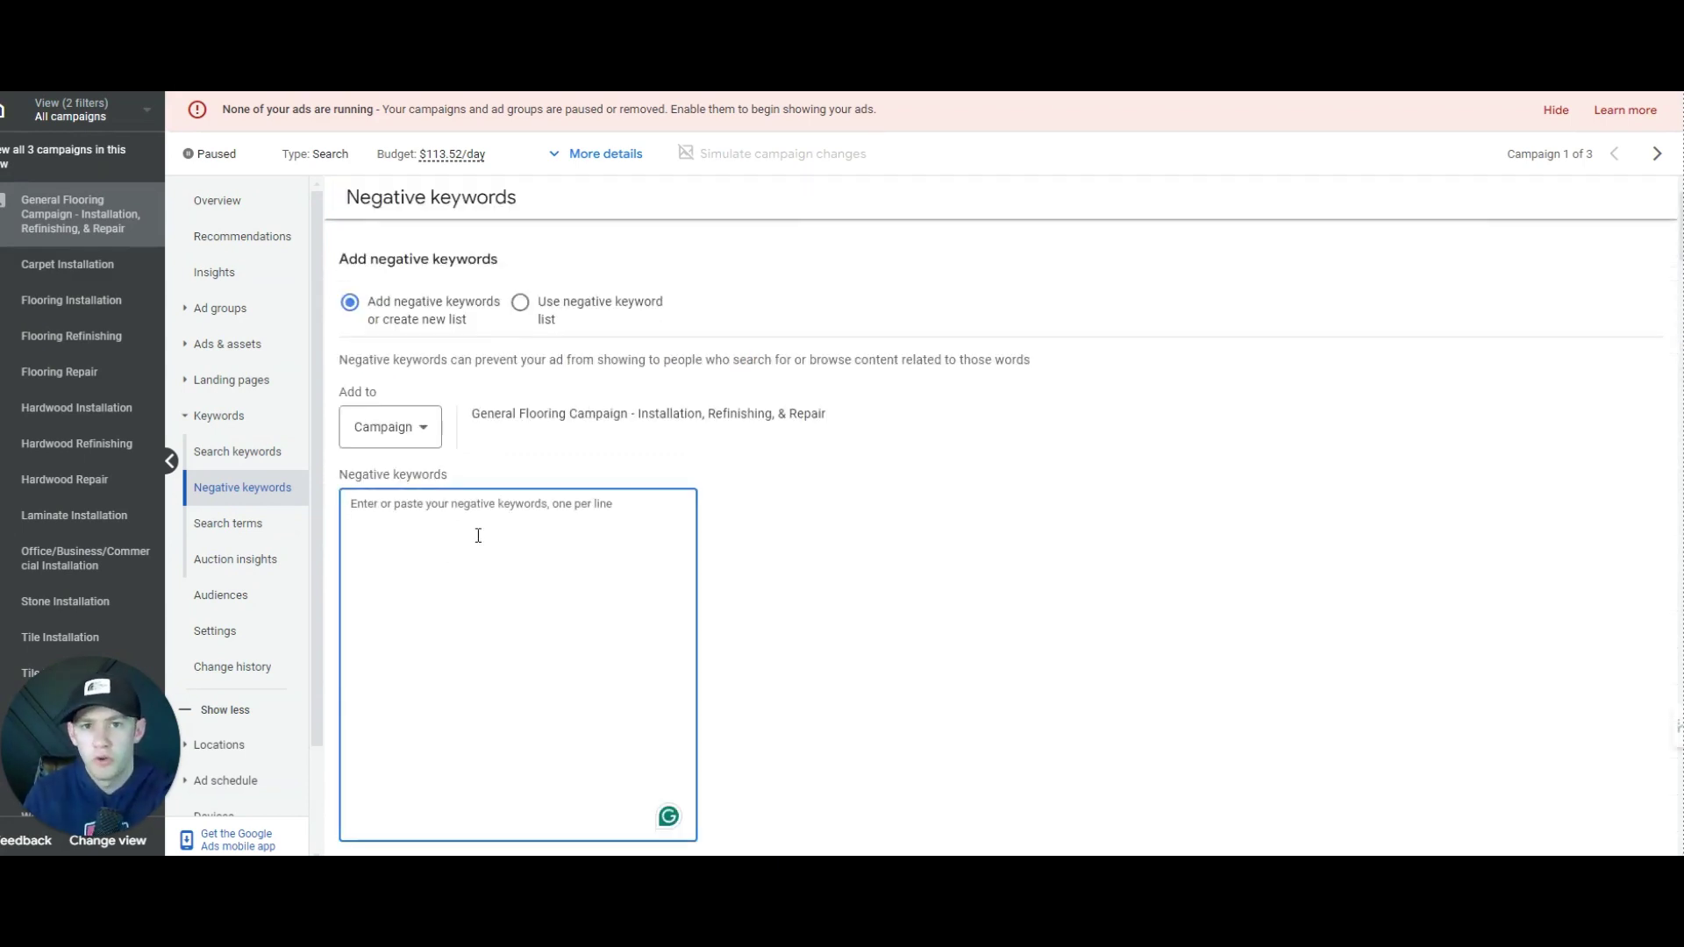
Step: Add how, when, what and why as further negative keywords on separate lines and save
{"action": "type", "text": "how"}
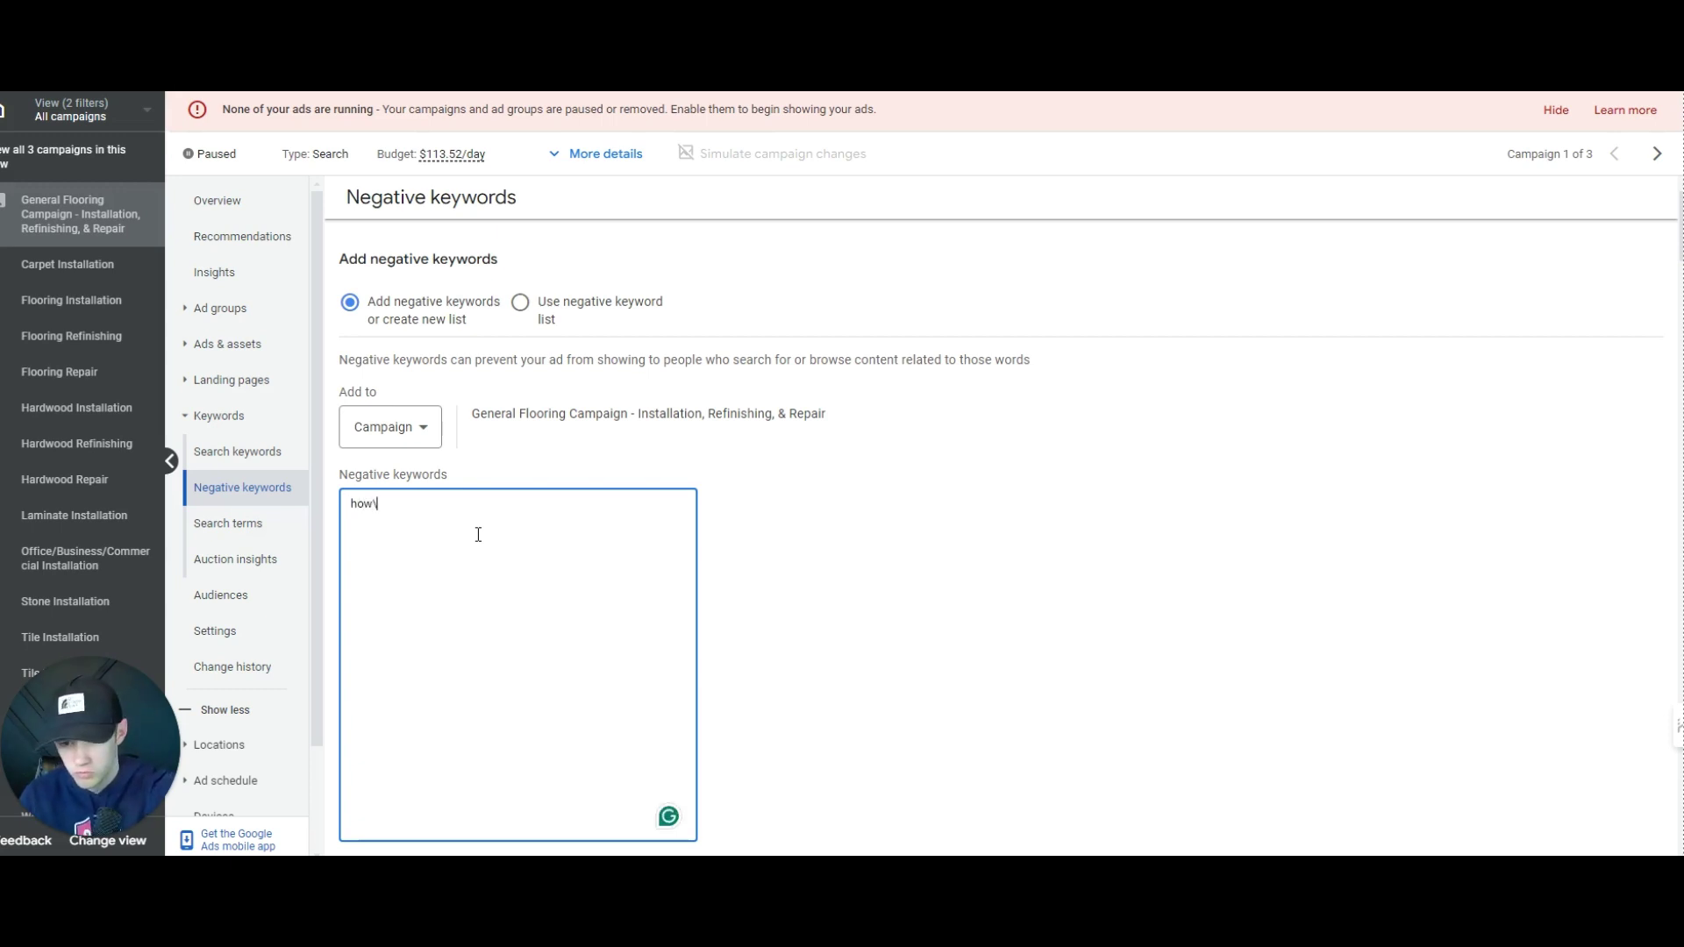
{"action": "key", "text": "Return"}
{"action": "type", "text": "wjh"}
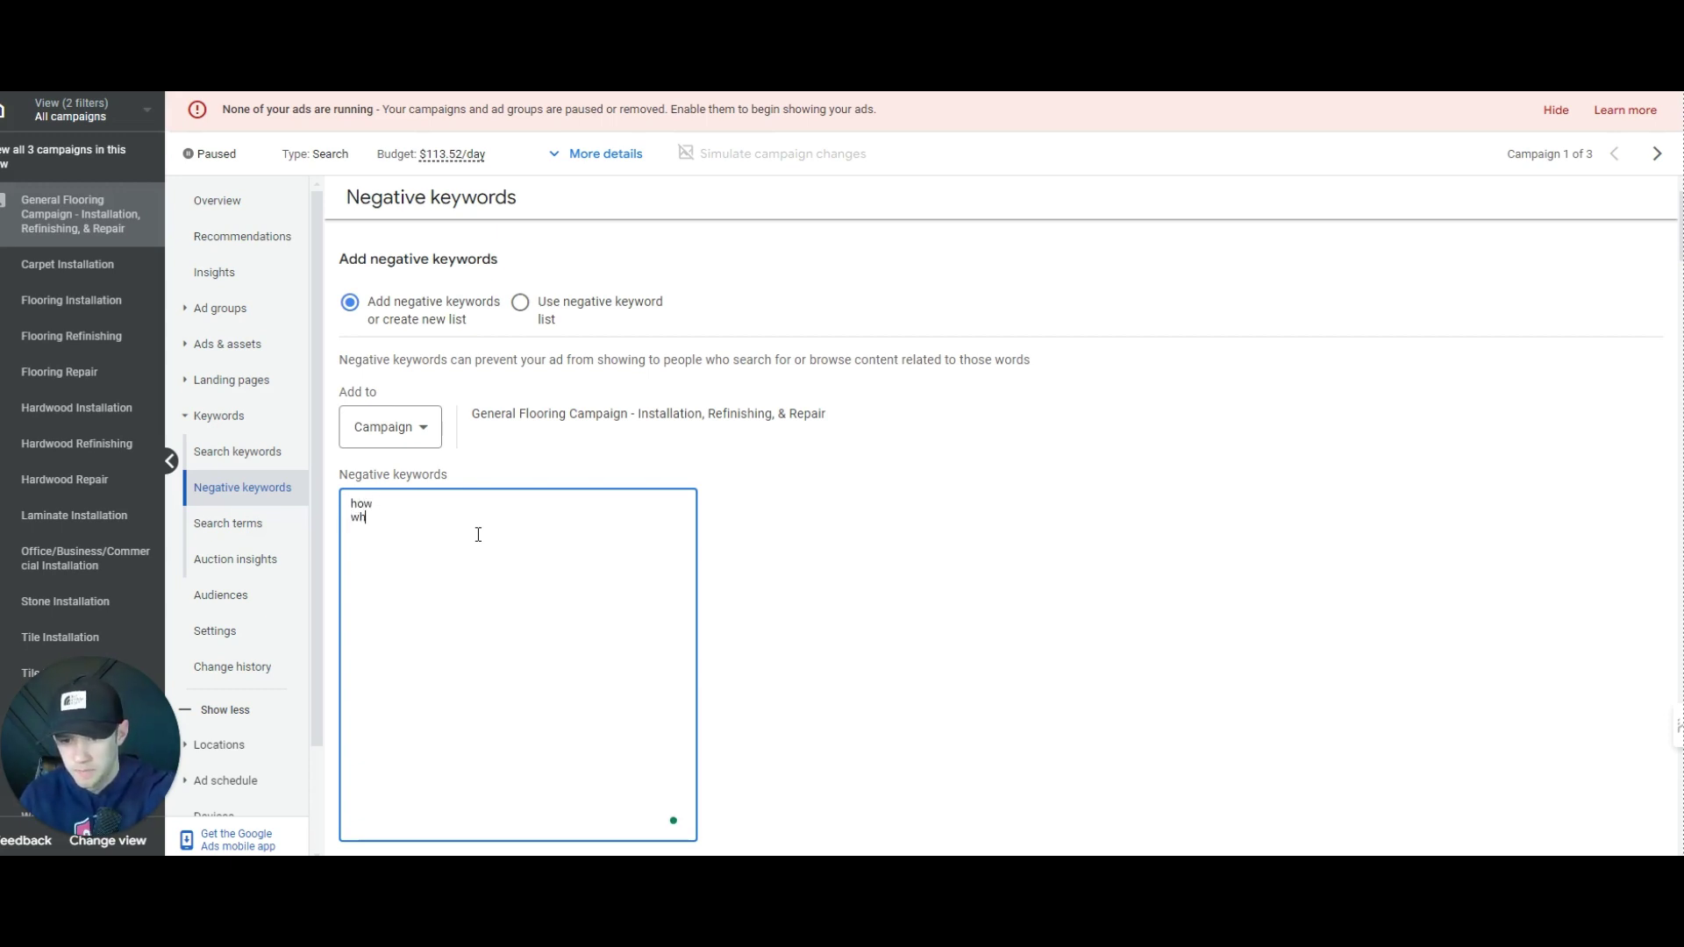
{"action": "type", "text": "en"}
{"action": "key", "text": "Return"}
{"action": "type", "text": "what "}
{"action": "type", "text": "why"}
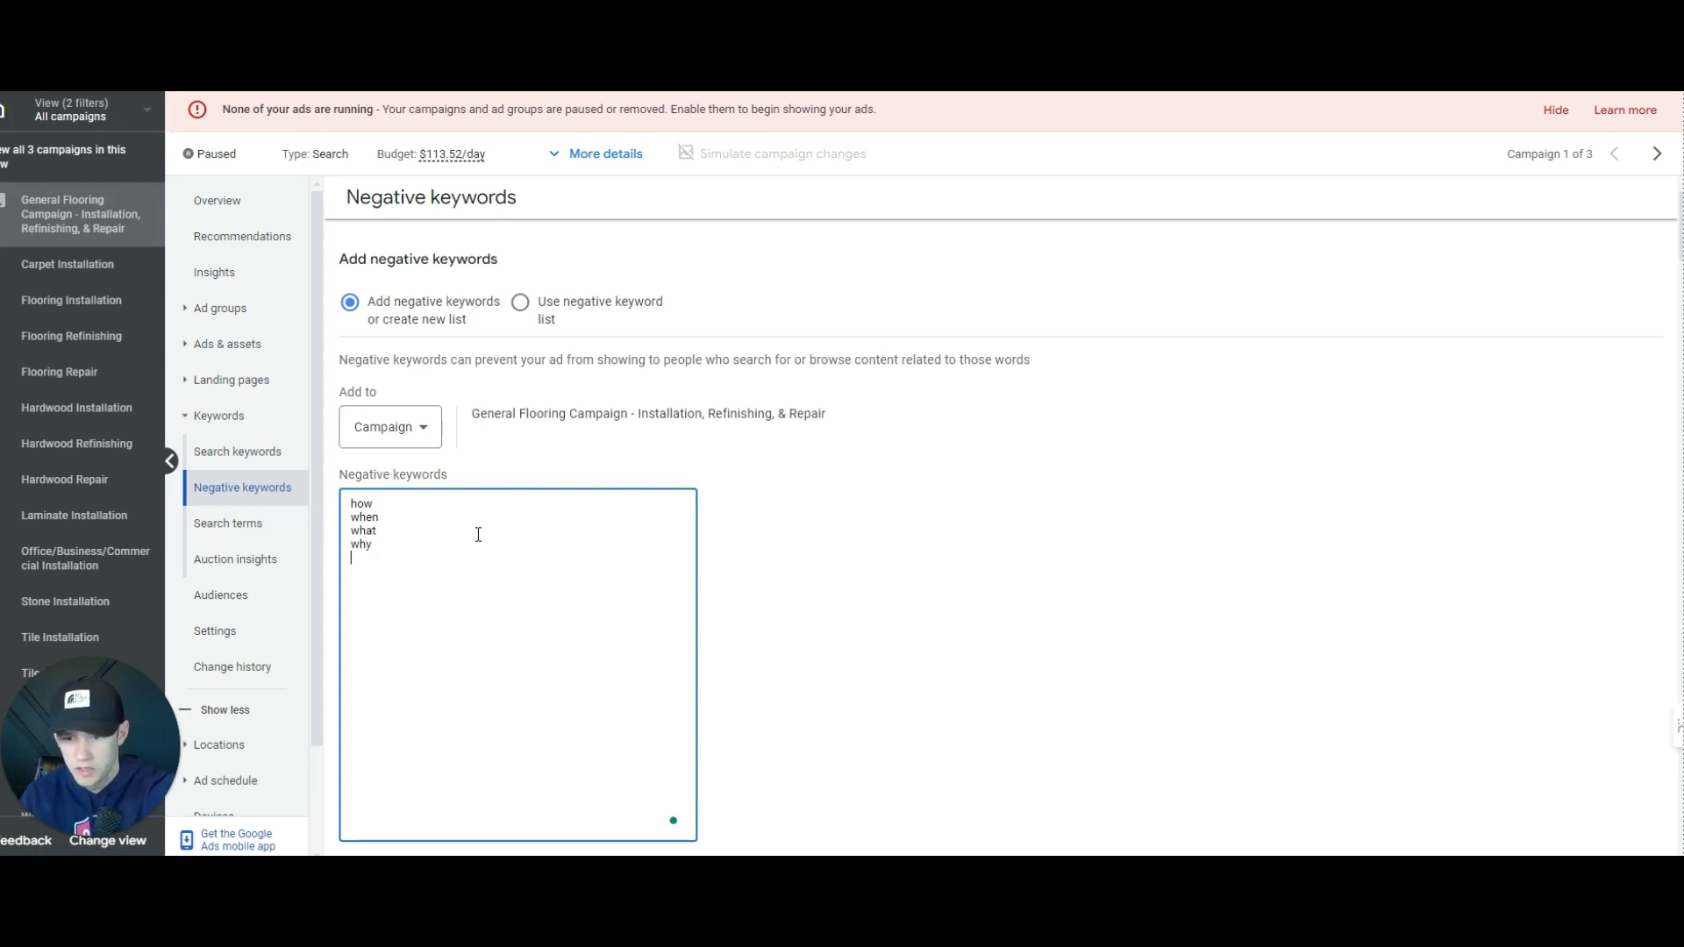
{"action": "key", "text": "ctrl+a"}
{"action": "left_click", "coordinate": [403, 499]}
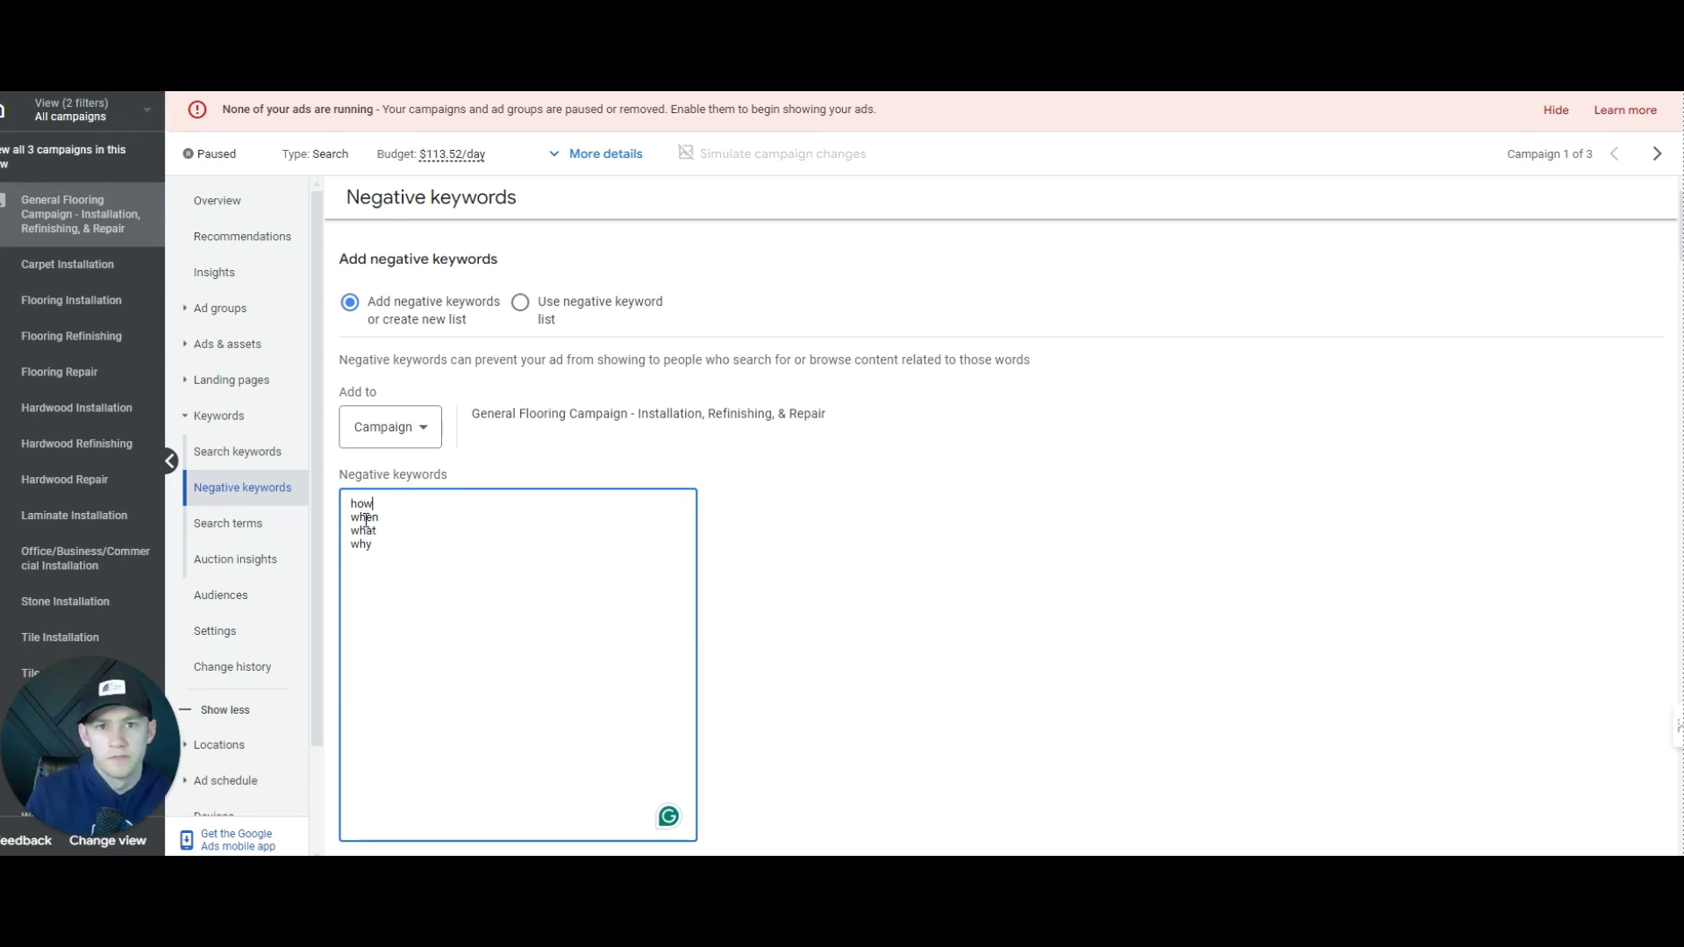
{"action": "mouse_move", "coordinate": [373, 517]}
{"action": "left_mouse_down"}
{"action": "mouse_move", "coordinate": [344, 501]}
{"action": "mouse_move", "coordinate": [384, 520]}
{"action": "left_mouse_up"}
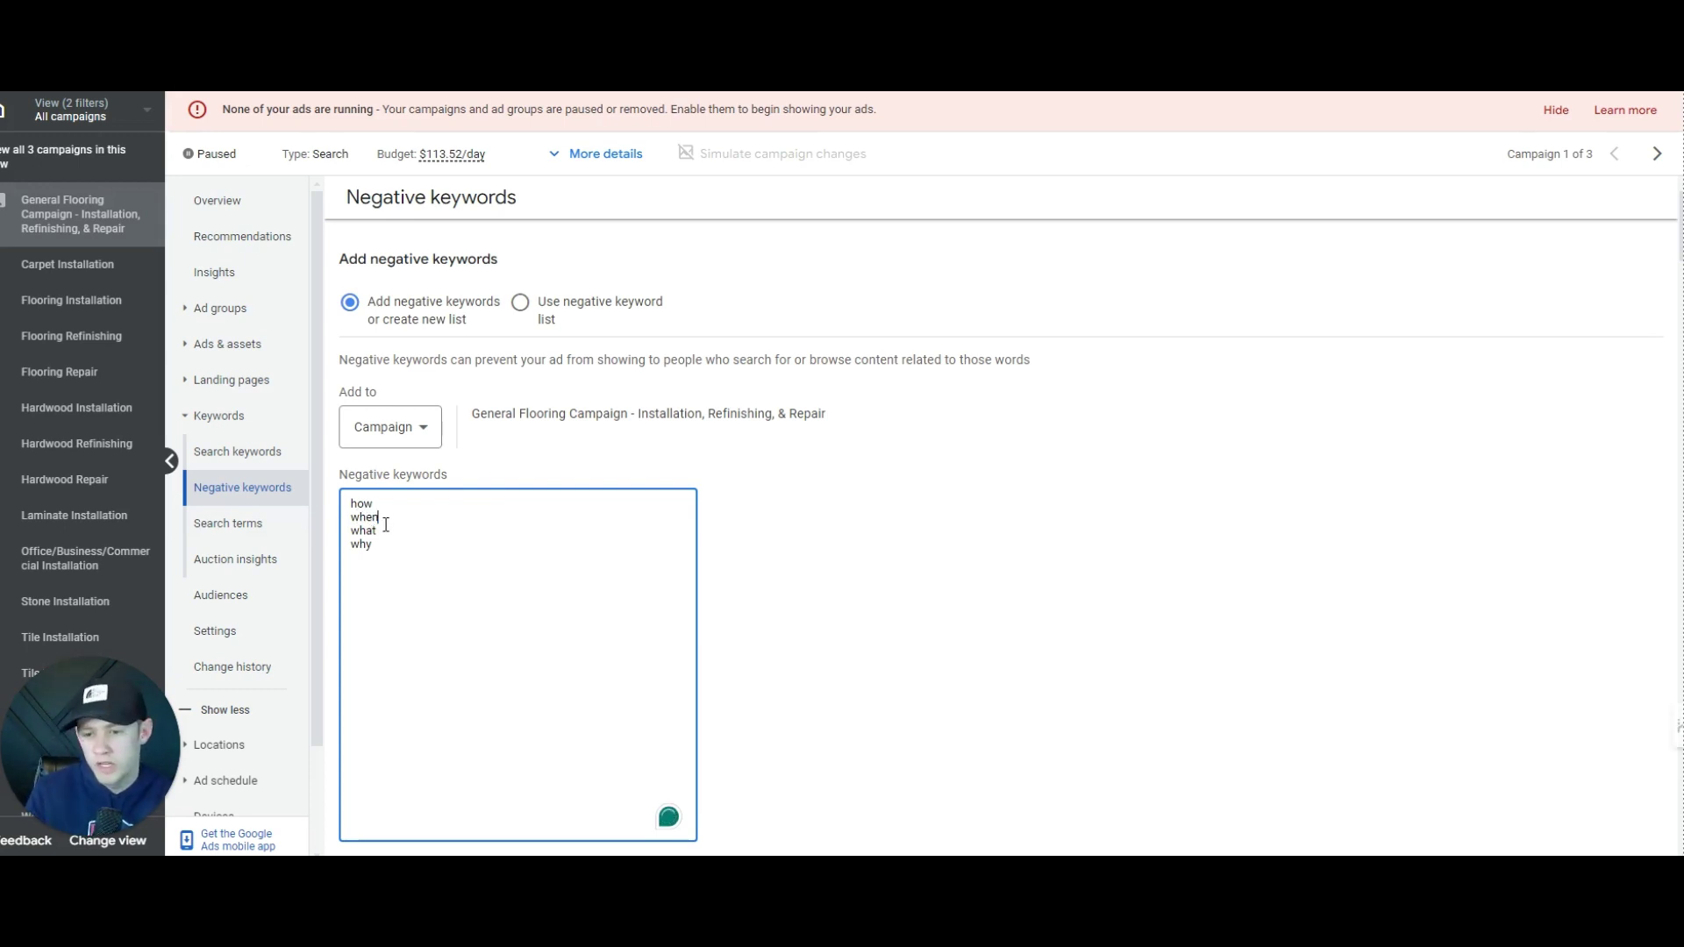
{"action": "key", "text": "ctrl+a"}
{"action": "left_click", "coordinate": [371, 513]}
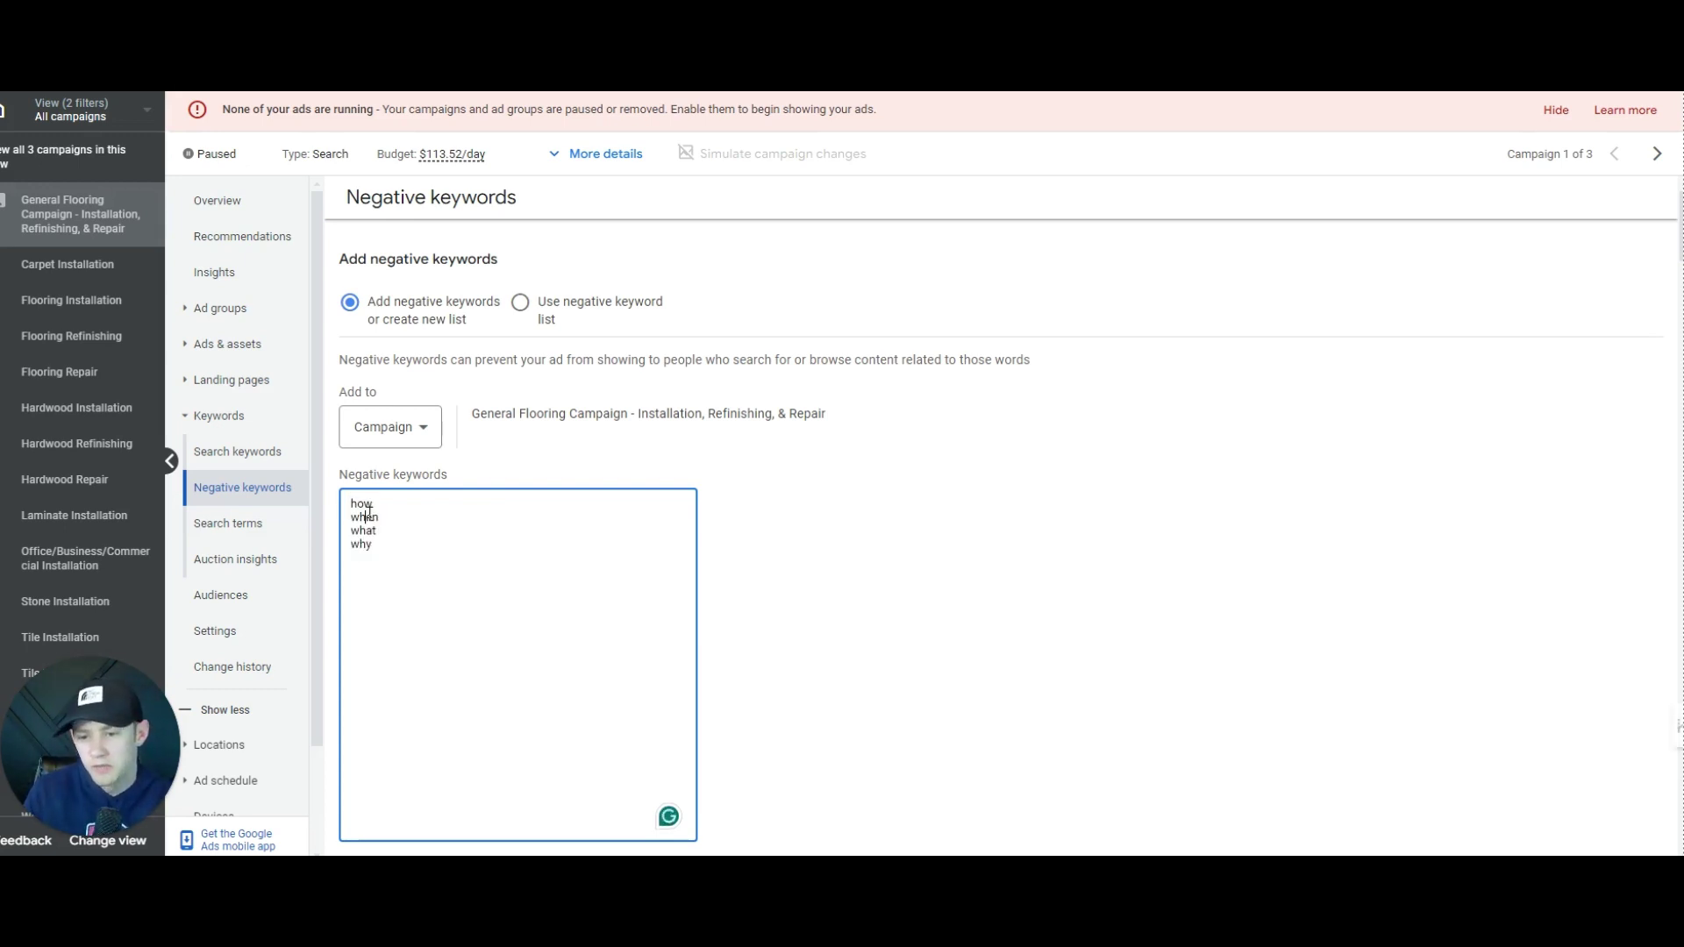
{"action": "scroll", "coordinate": [367, 602], "scroll_direction": "down", "scroll_amount": 2}
{"action": "left_click", "coordinate": [356, 759]}
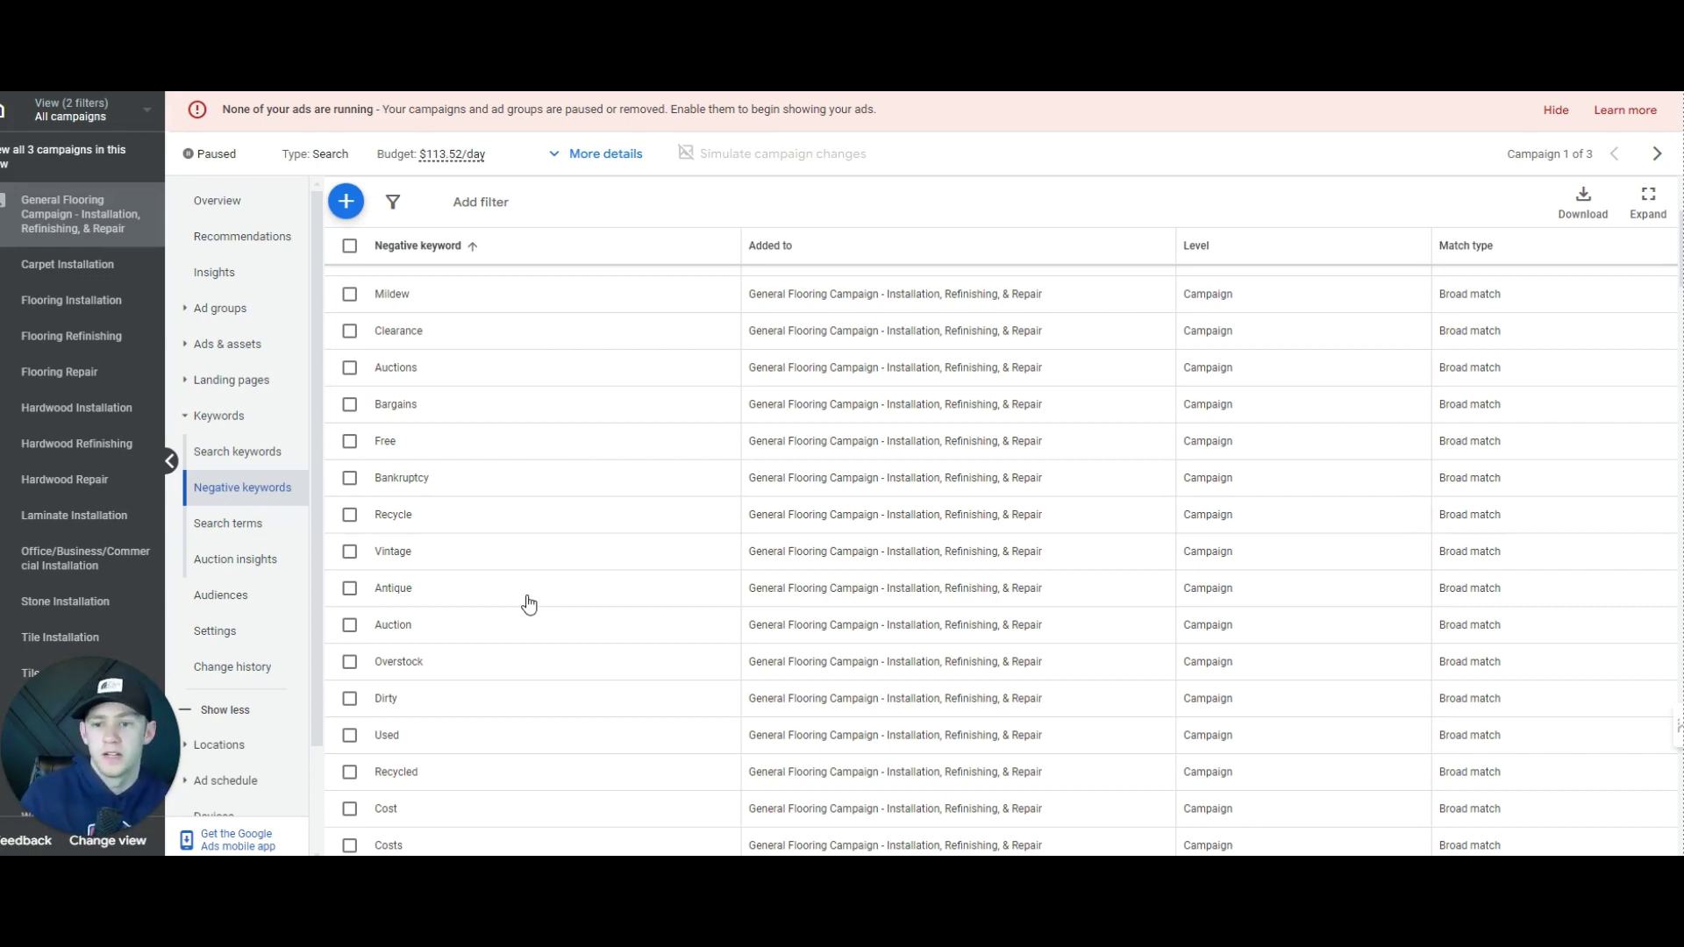
Step: Navigate from the campaign Overview through the Keywords section back to its search keywords
{"action": "left_click", "coordinate": [267, 211]}
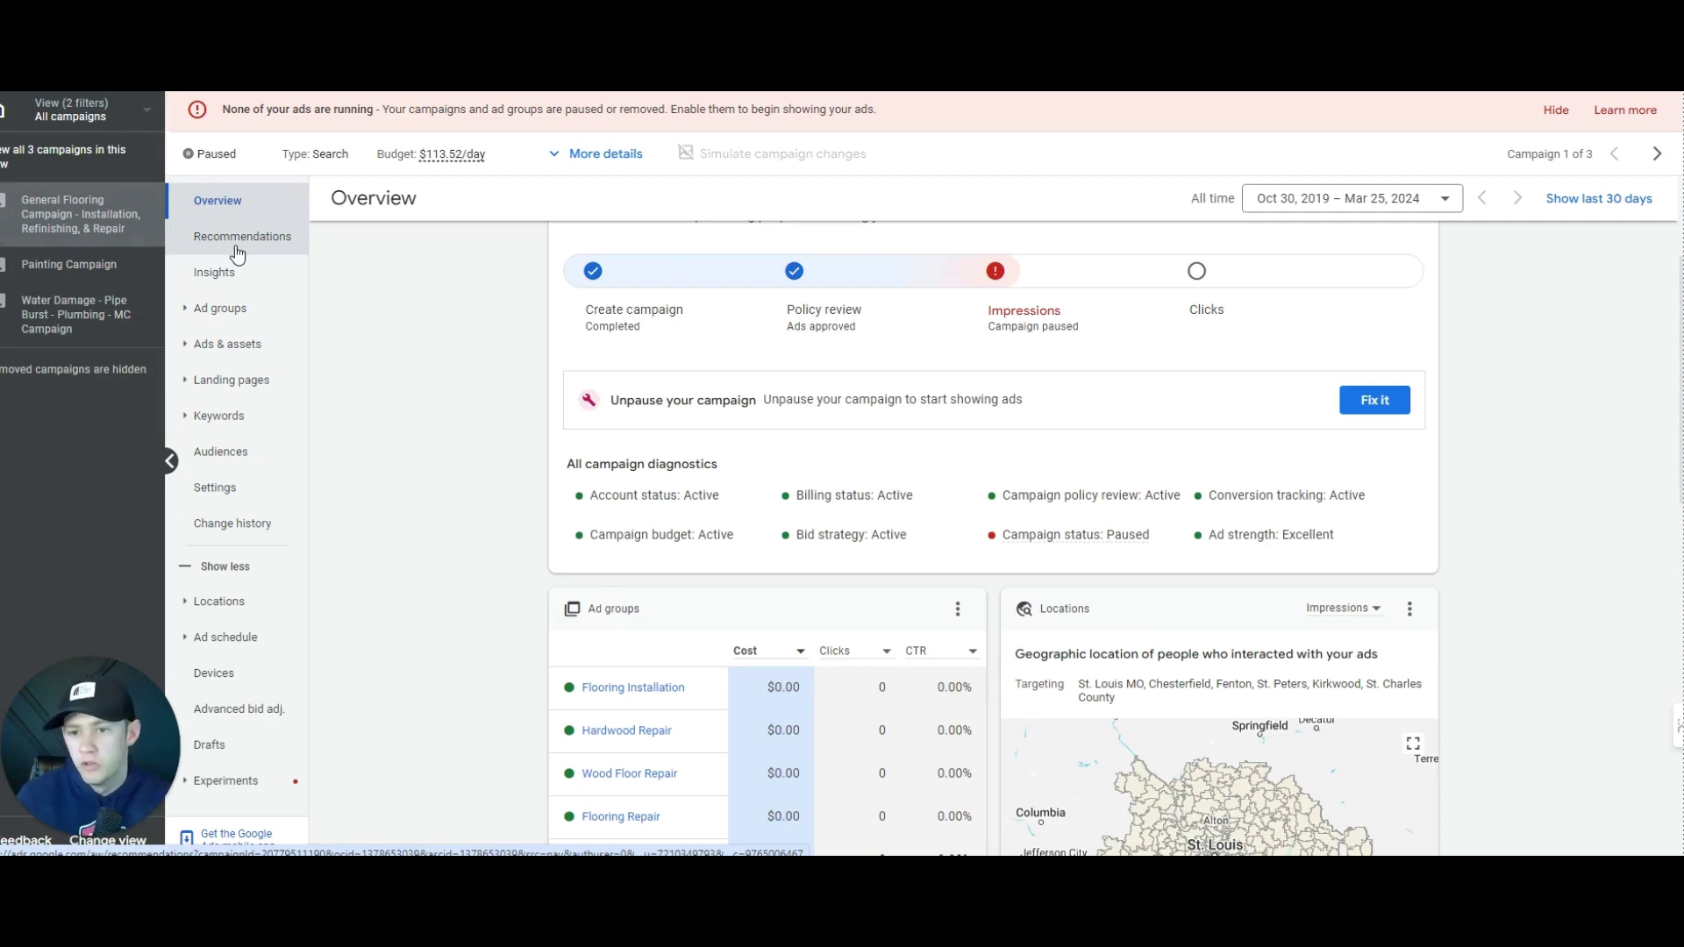
{"action": "left_click", "coordinate": [280, 415]}
{"action": "left_click", "coordinate": [283, 491]}
{"action": "left_click", "coordinate": [282, 523]}
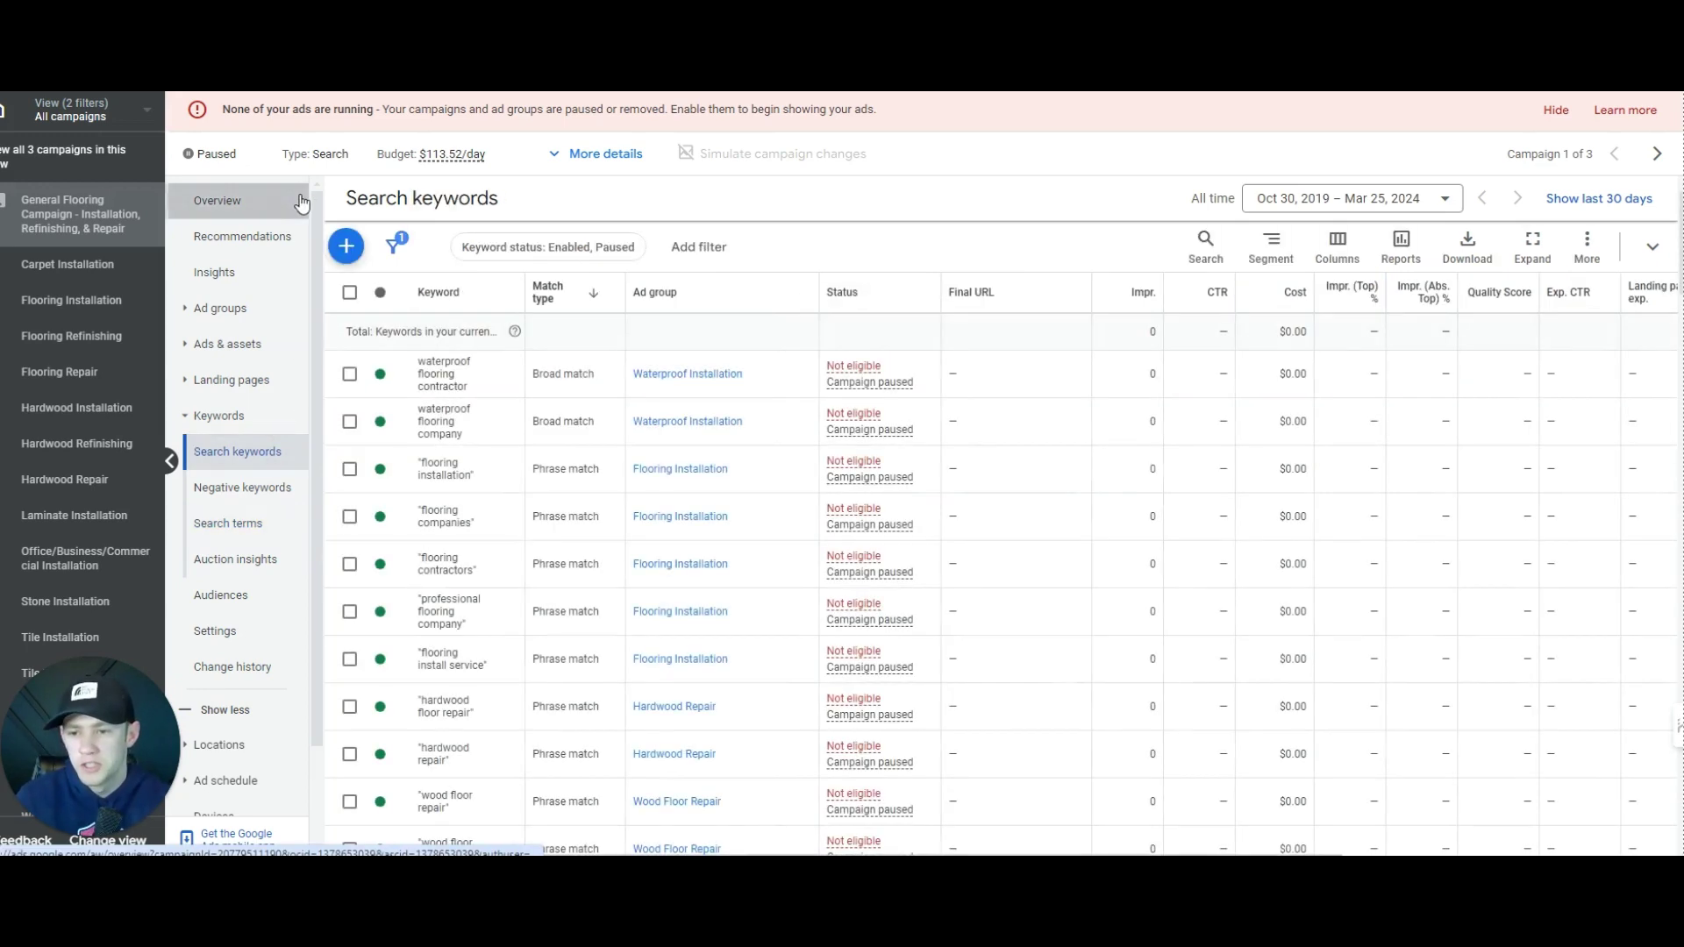
{"action": "left_click", "coordinate": [304, 201]}
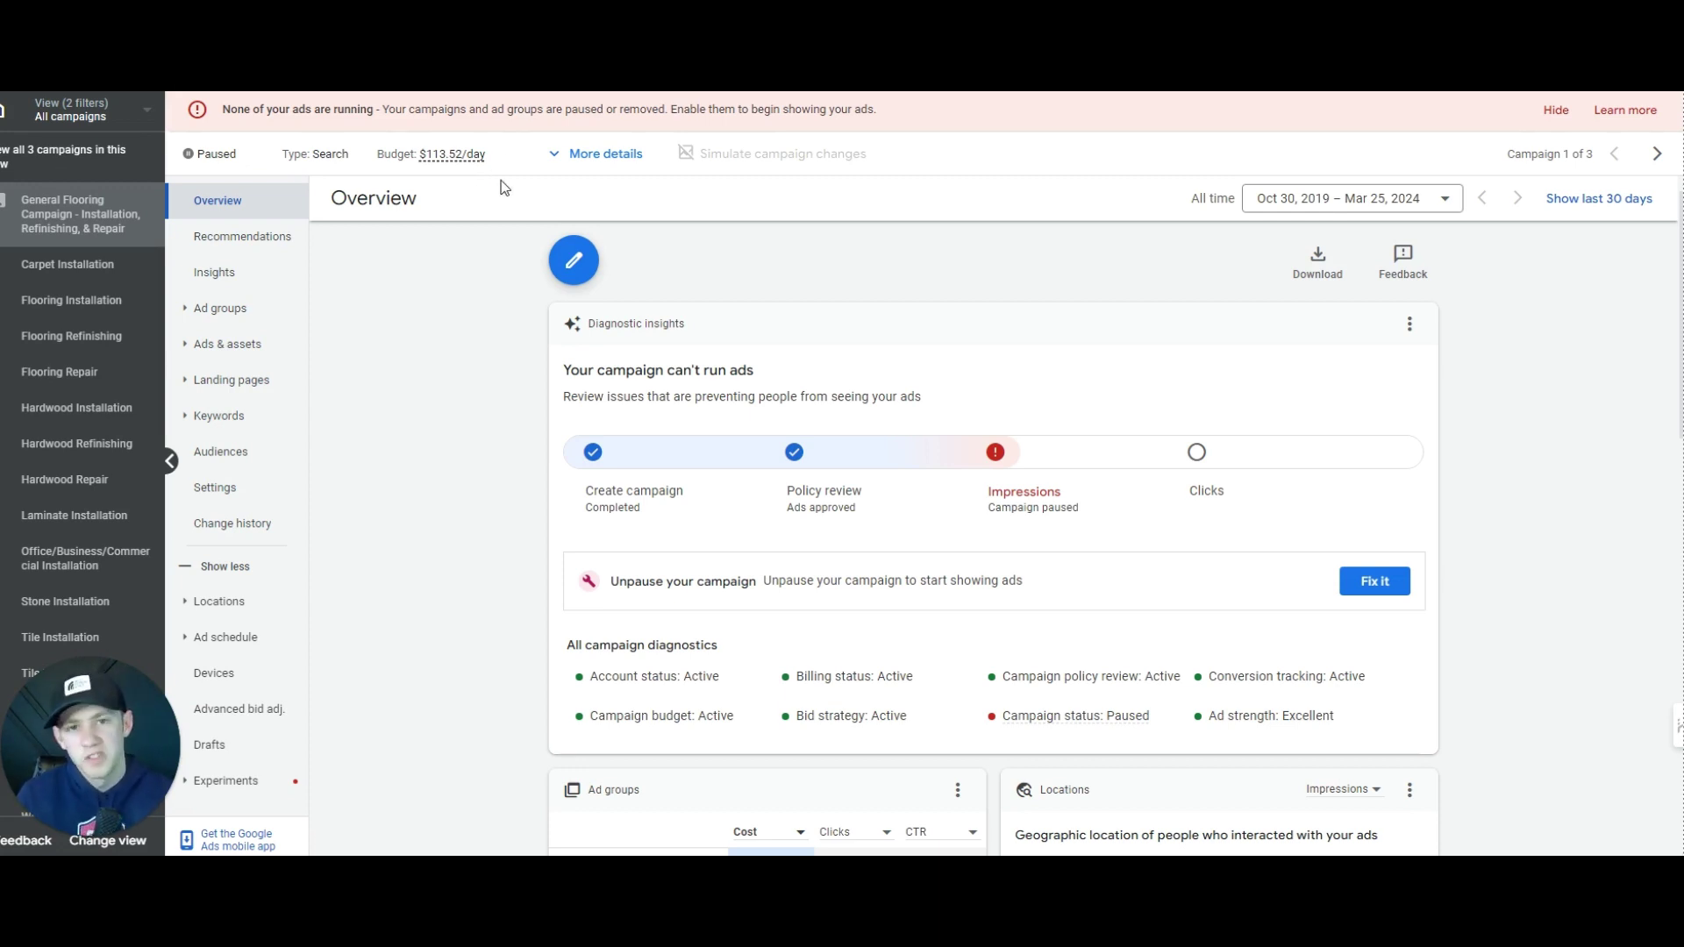
{"action": "left_click", "coordinate": [215, 416]}
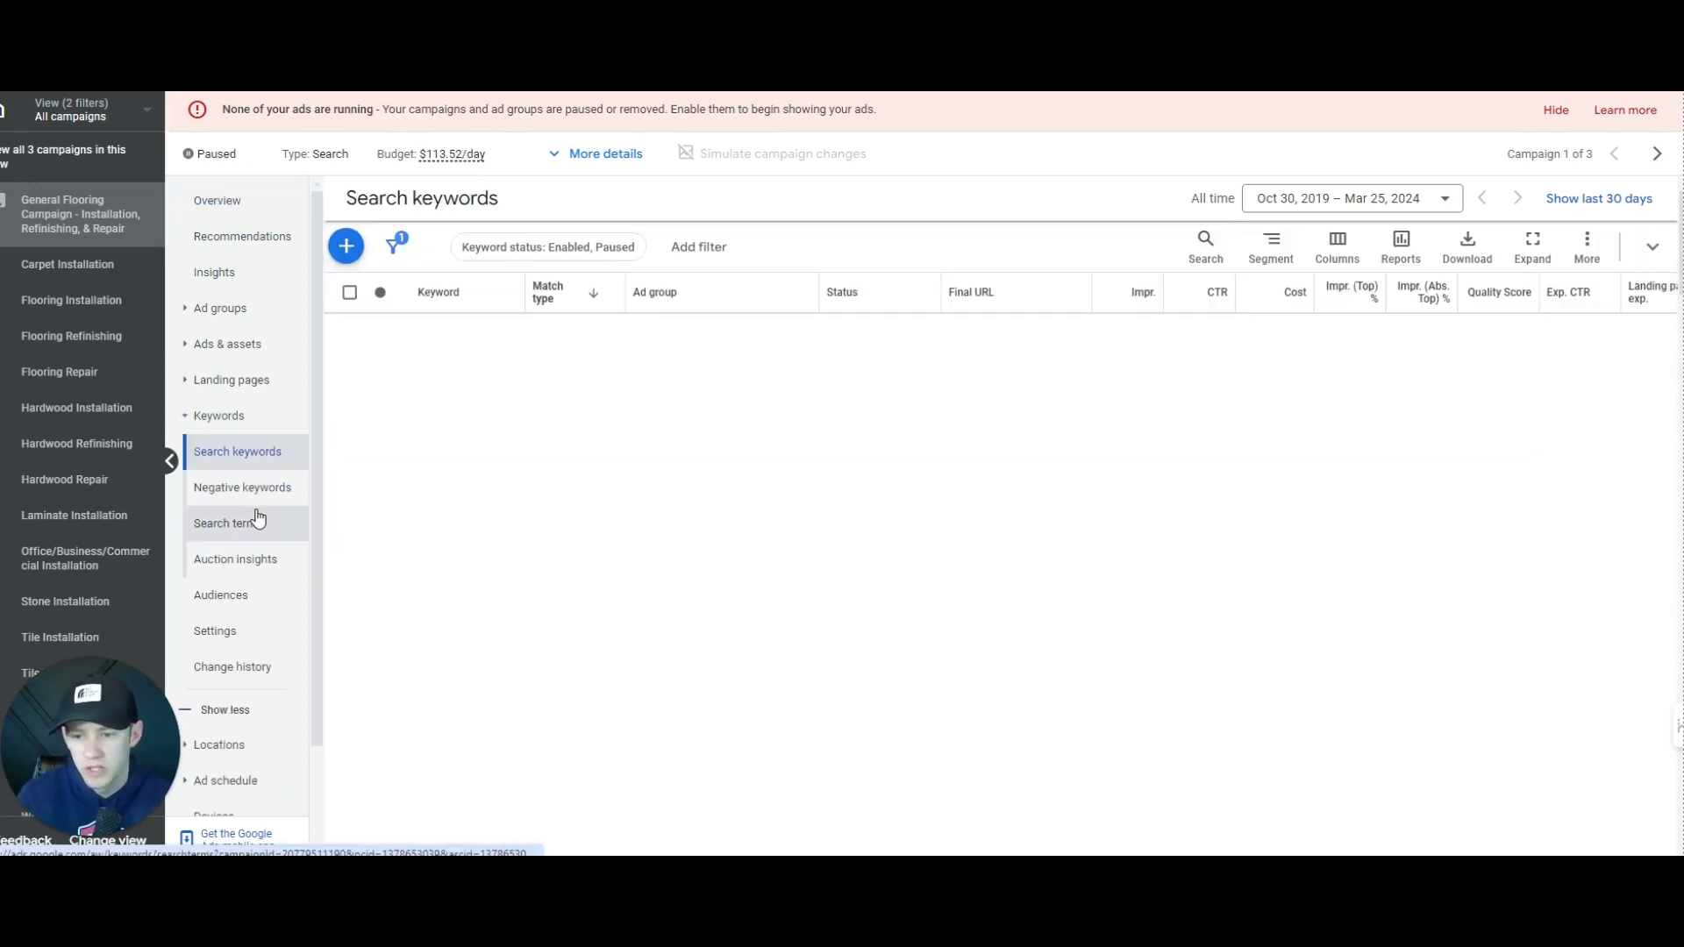
Step: Check the empty Search terms report, then go back to the campaign Overview
{"action": "left_click", "coordinate": [228, 523]}
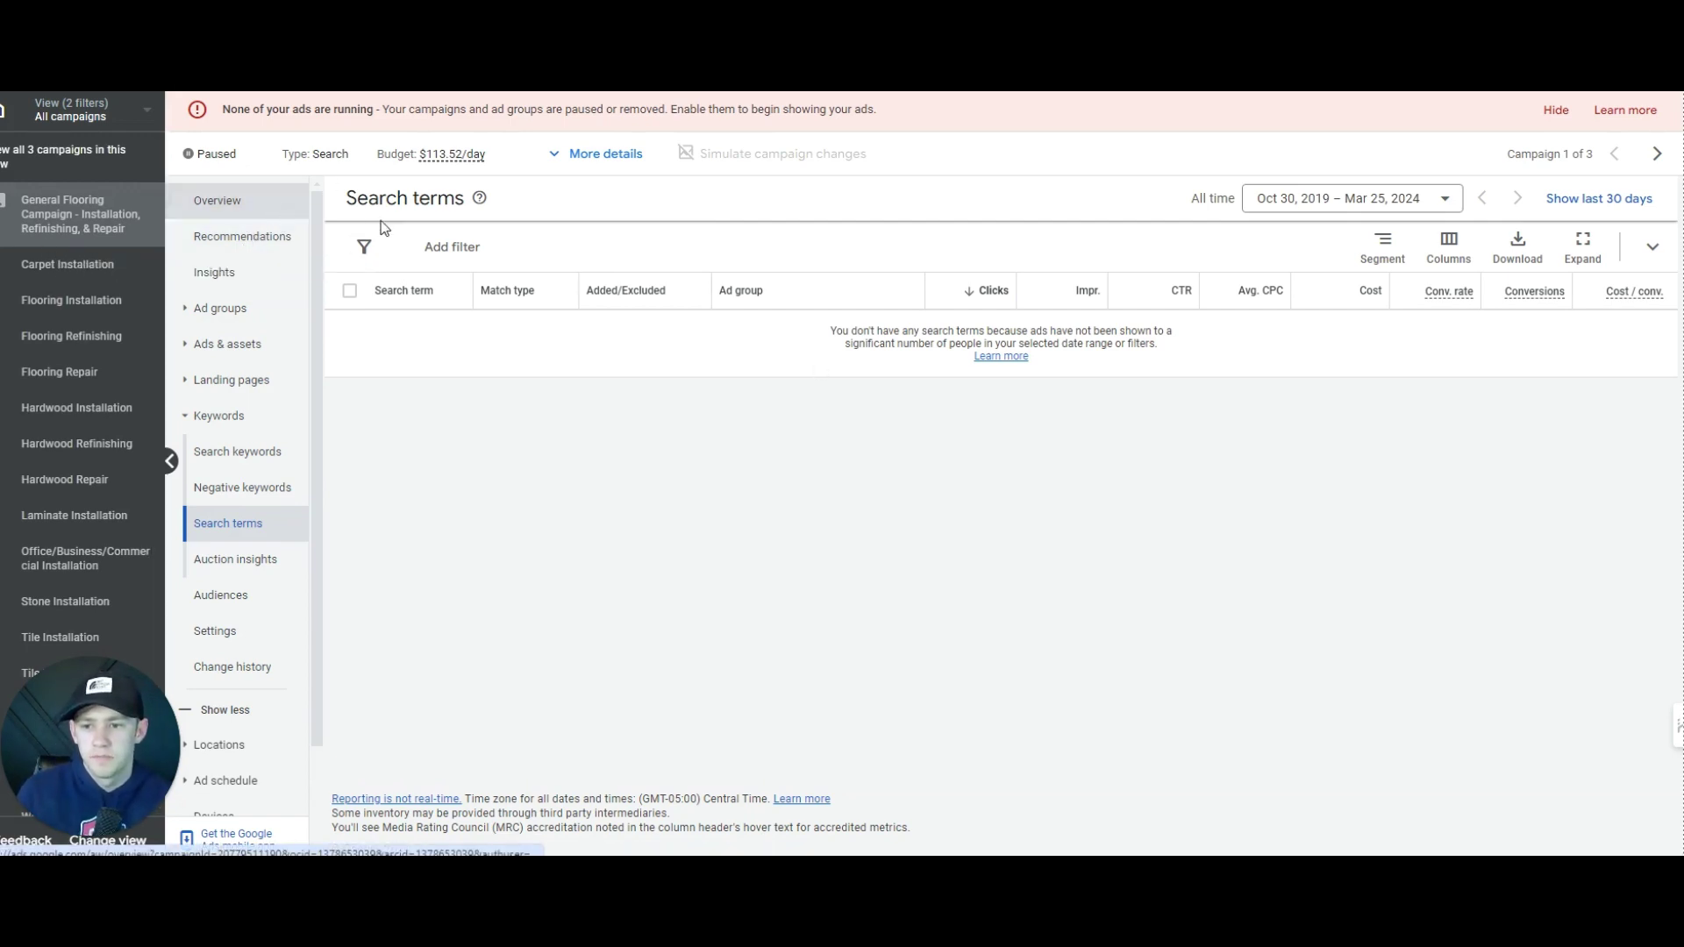
{"action": "left_click", "coordinate": [280, 218]}
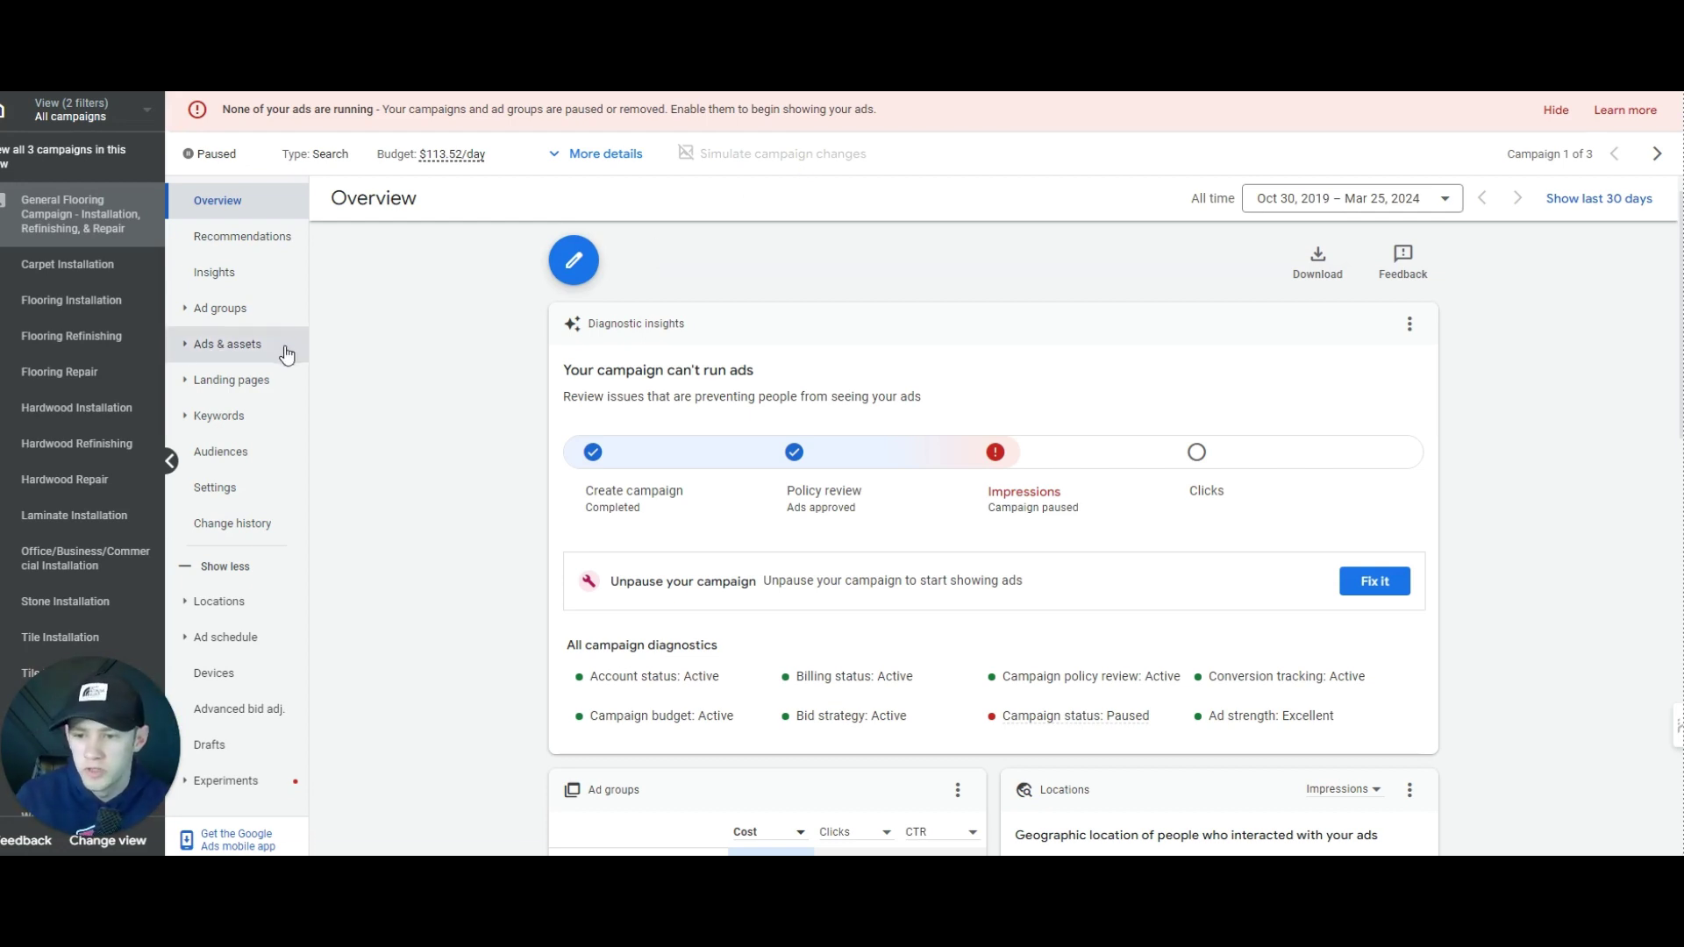
Step: Open Flooring Refinishing, review its single responsive search ad, then view its Overview
{"action": "left_click", "coordinate": [139, 342]}
{"action": "left_click", "coordinate": [226, 272]}
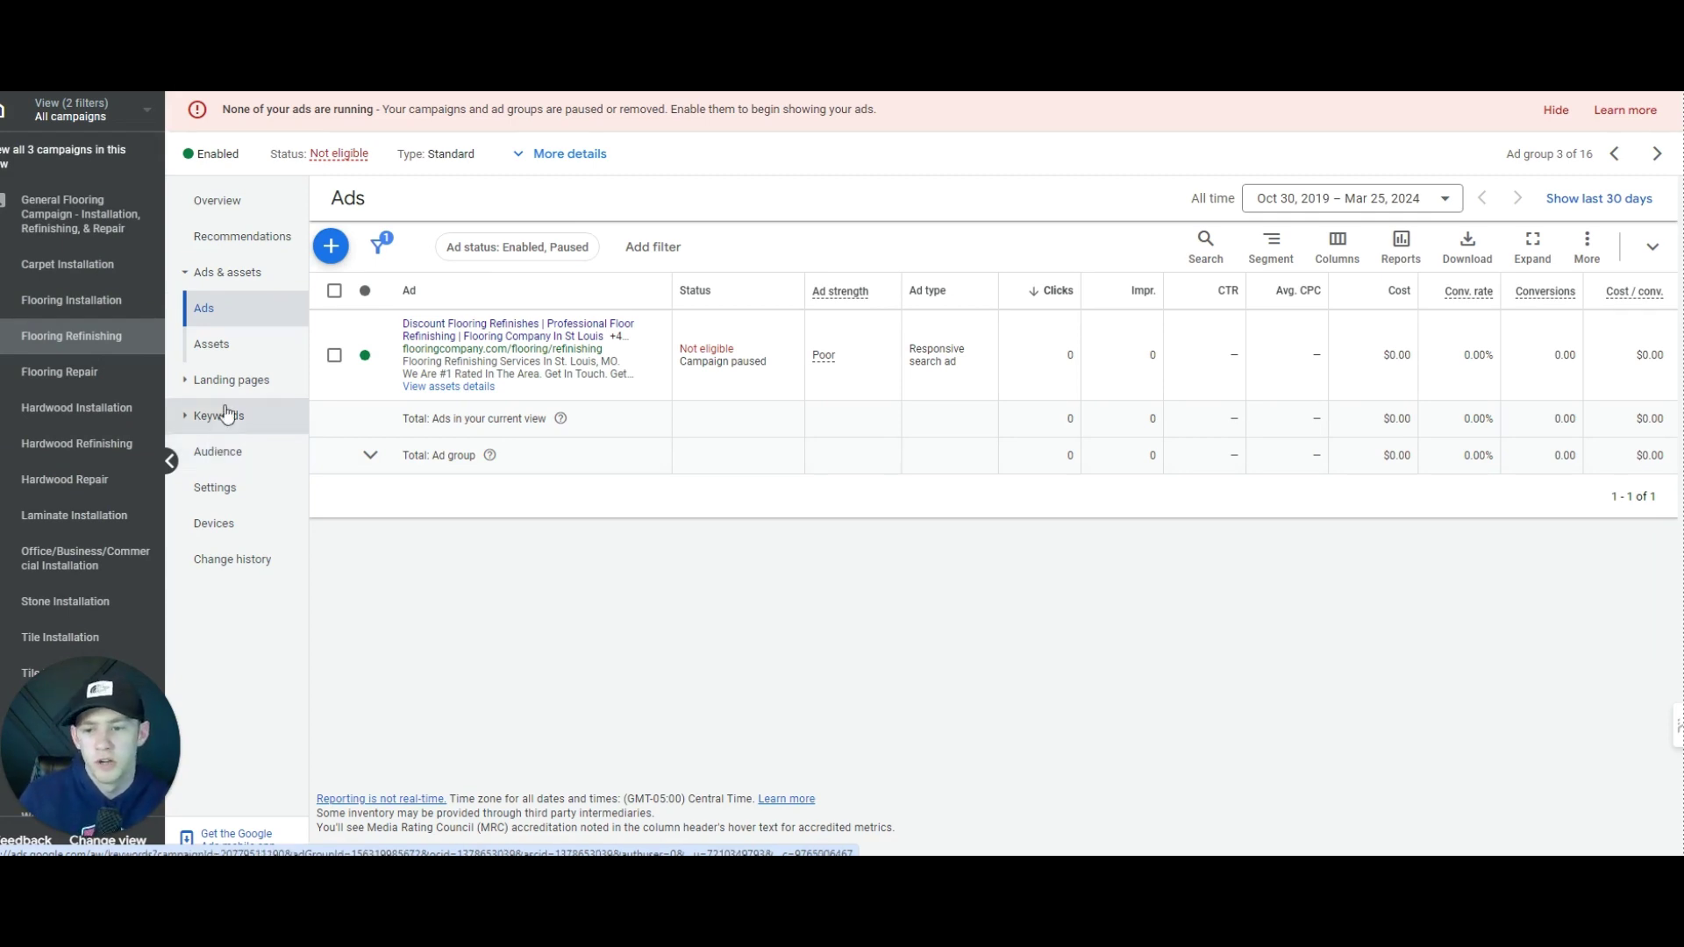
{"action": "left_click", "coordinate": [263, 202]}
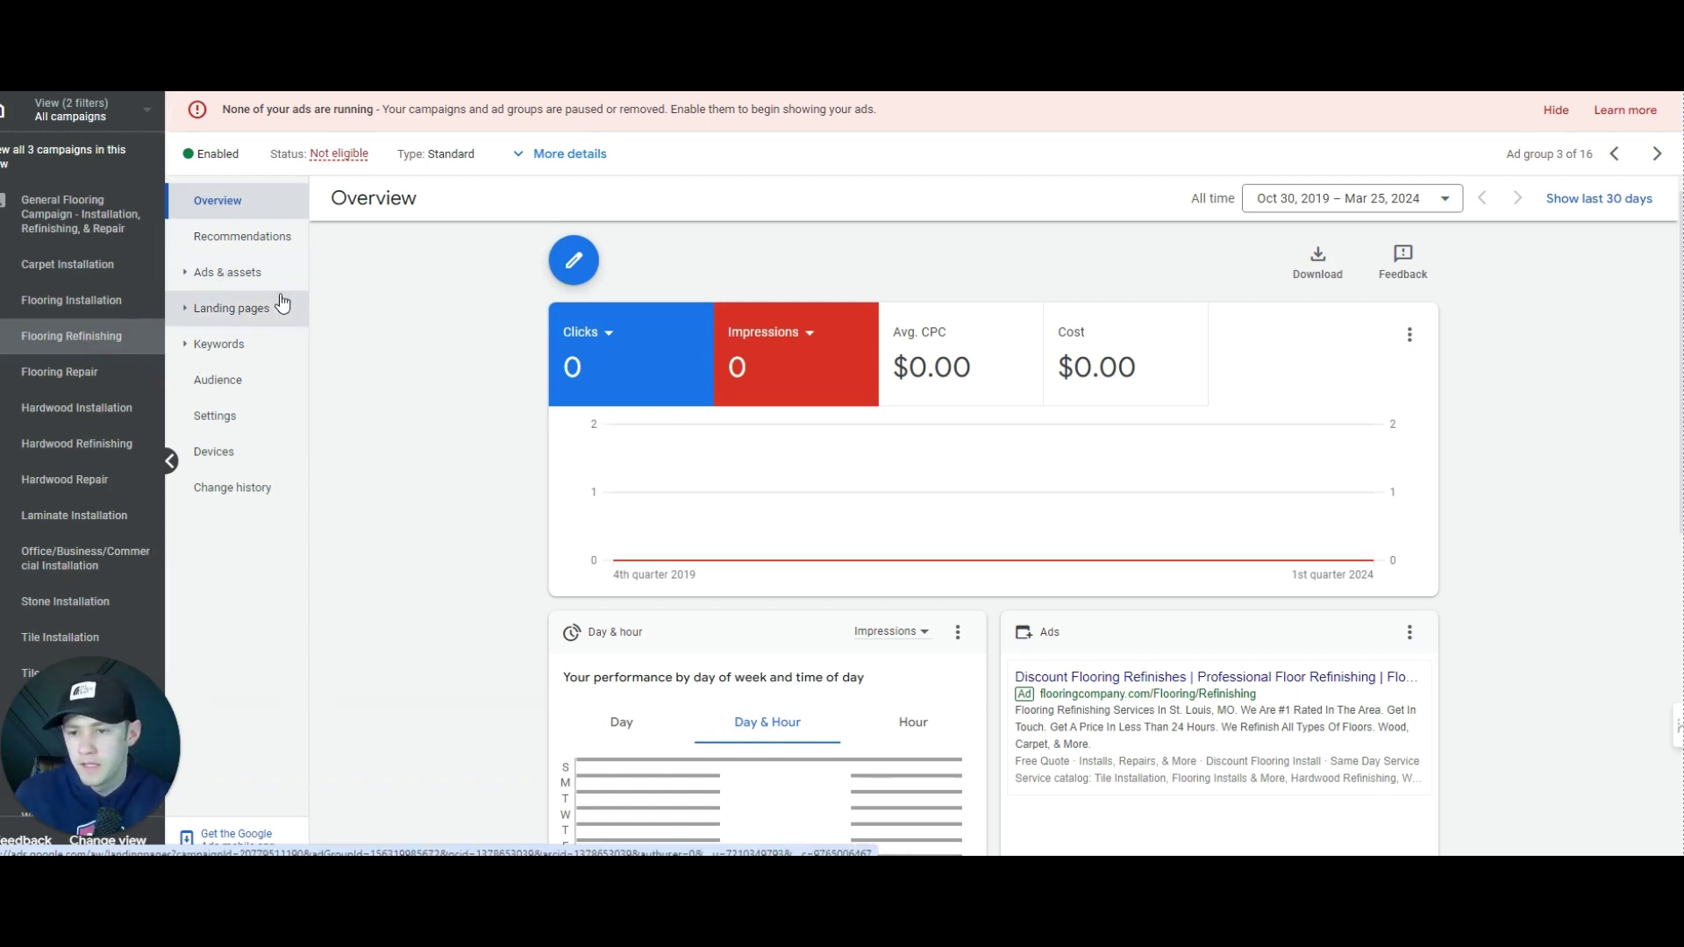
Step: Look over the Carpet Installation ad group's search keywords, then go to the General Flooring campaign overview
{"action": "left_click", "coordinate": [88, 264]}
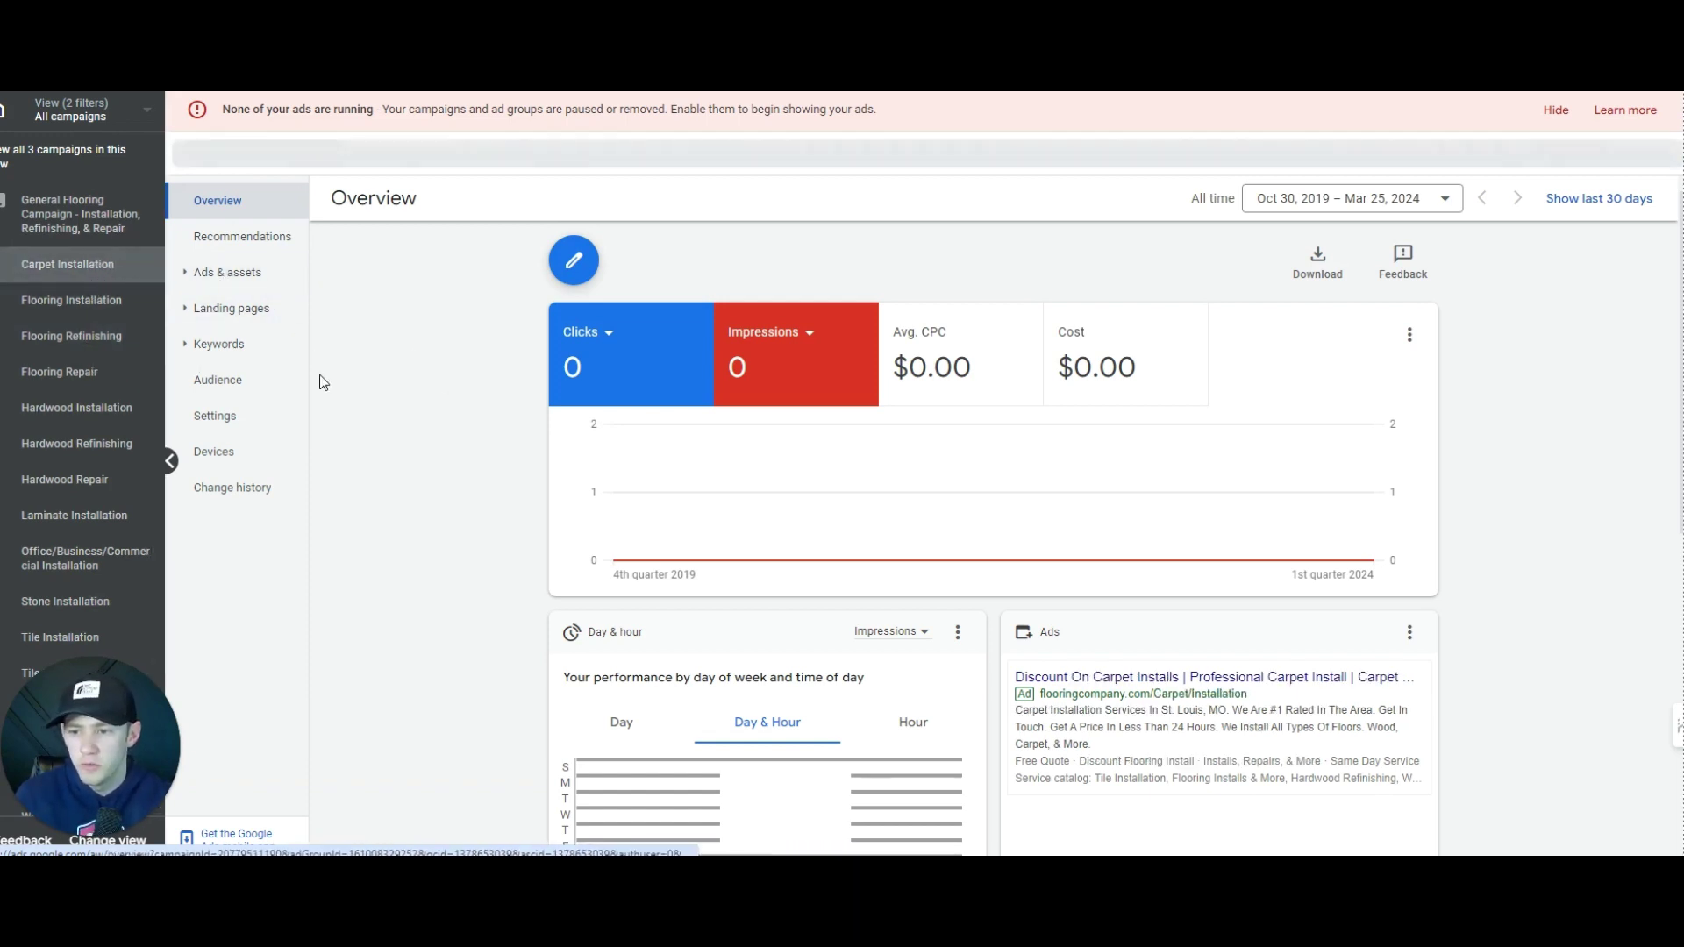
{"action": "left_click", "coordinate": [271, 343]}
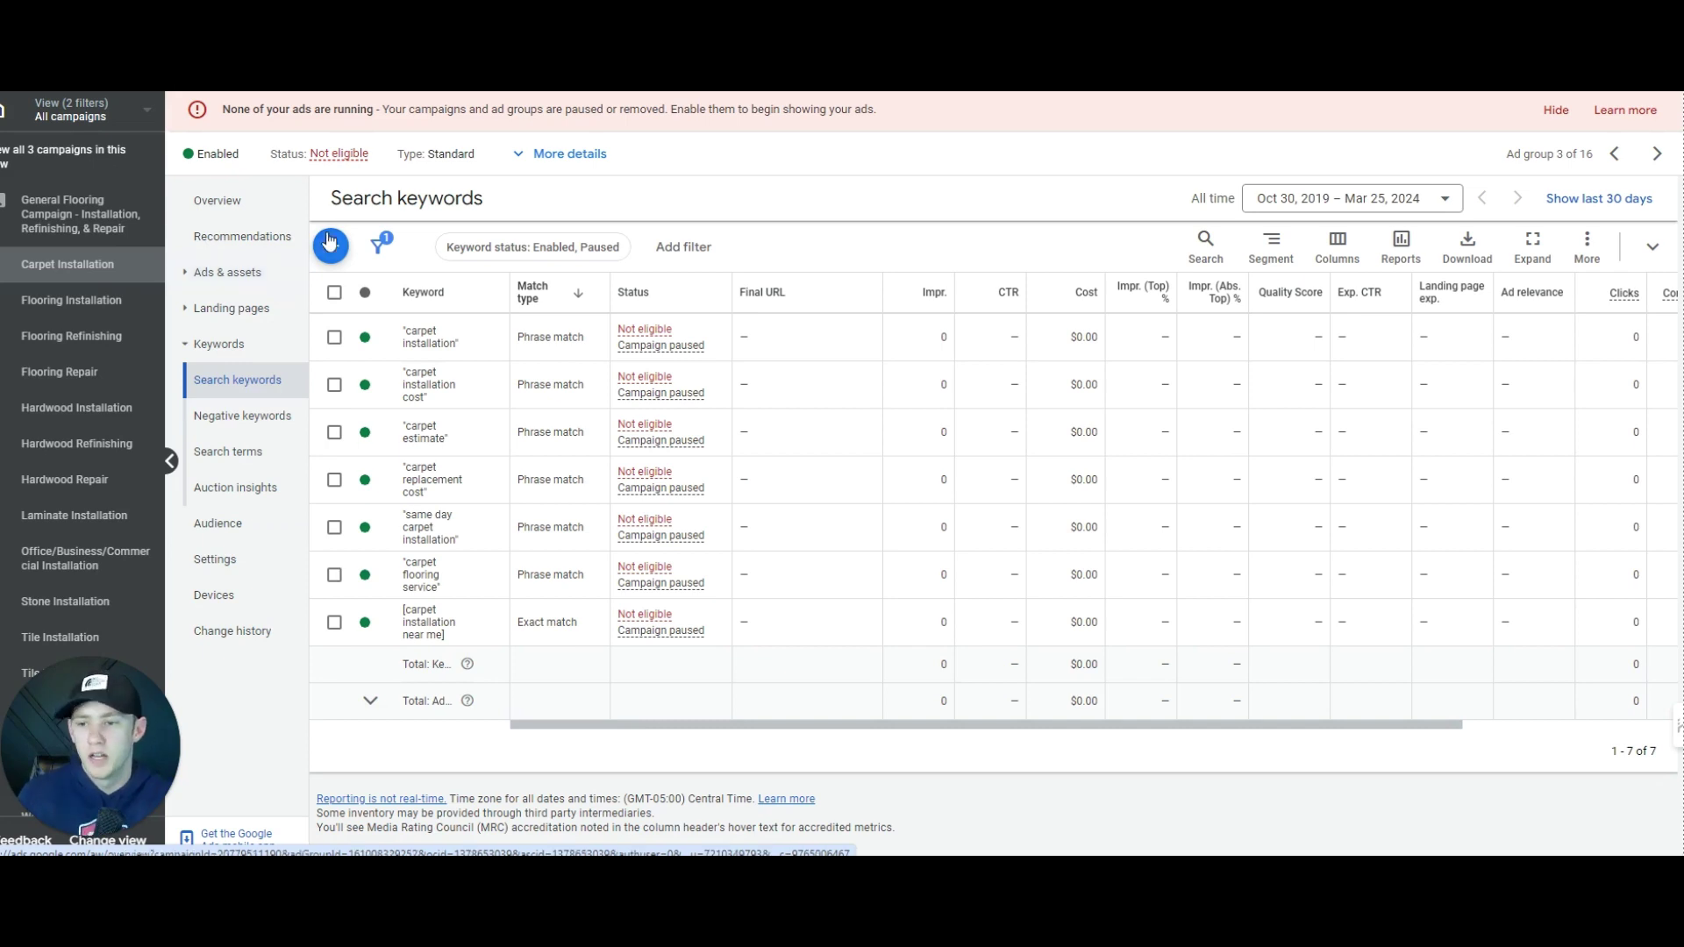
{"action": "left_click", "coordinate": [134, 220]}
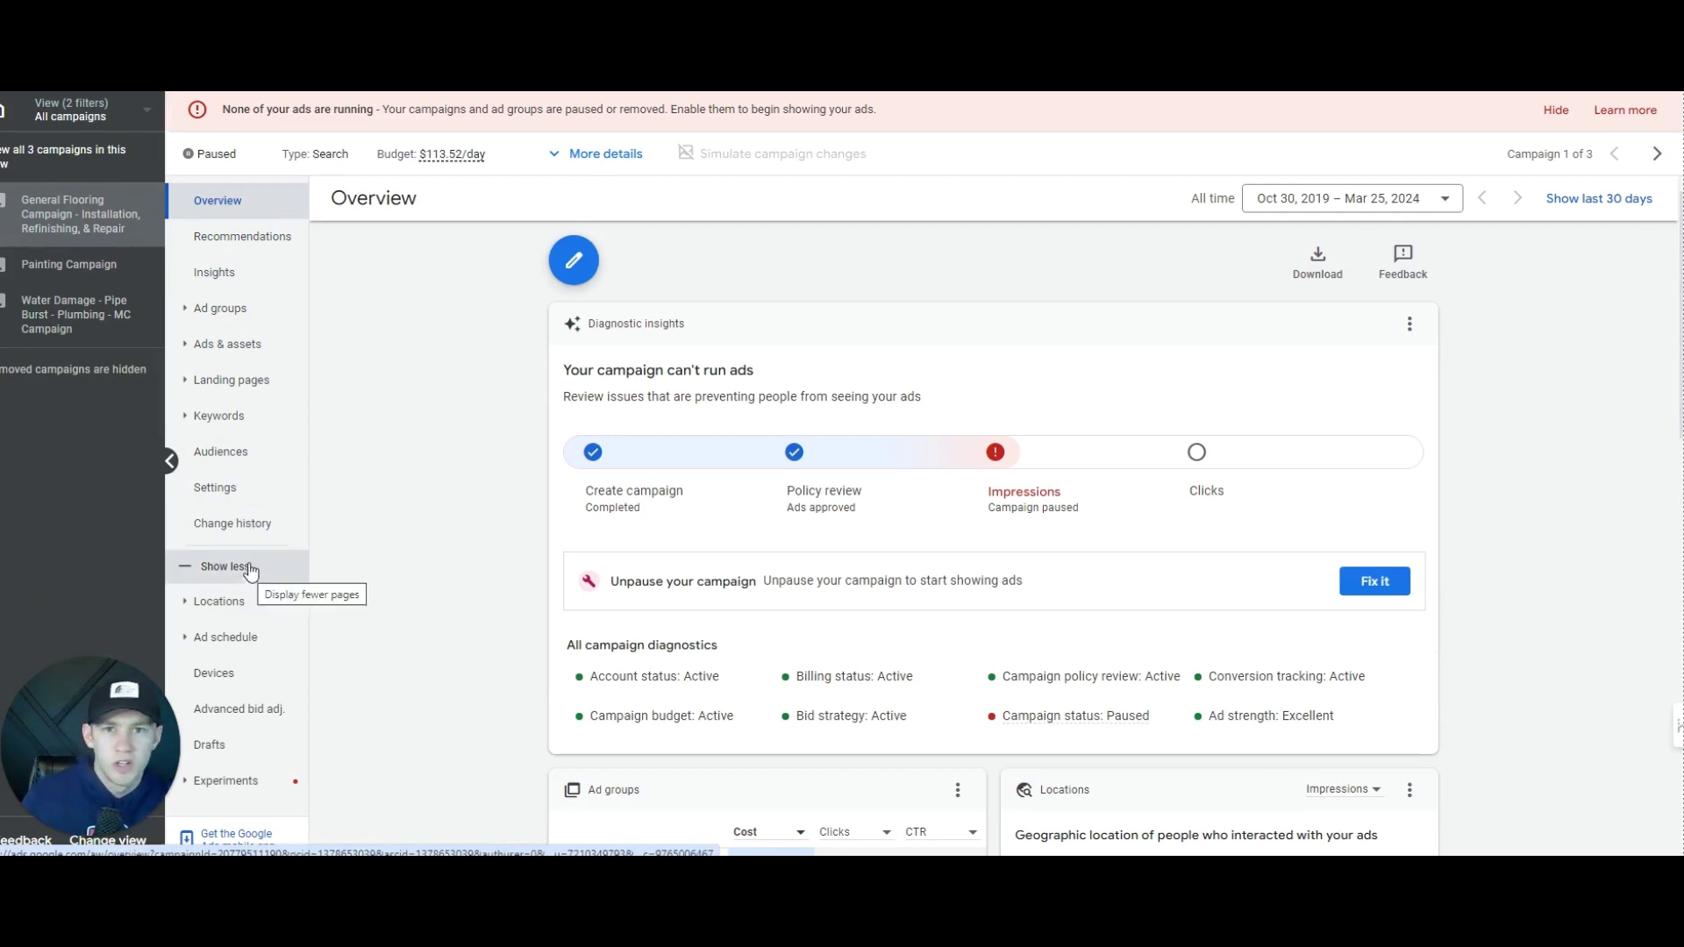
Step: Review the six St. Louis-area target locations, then open General Flooring's settings from the overview details
{"action": "left_click", "coordinate": [263, 599]}
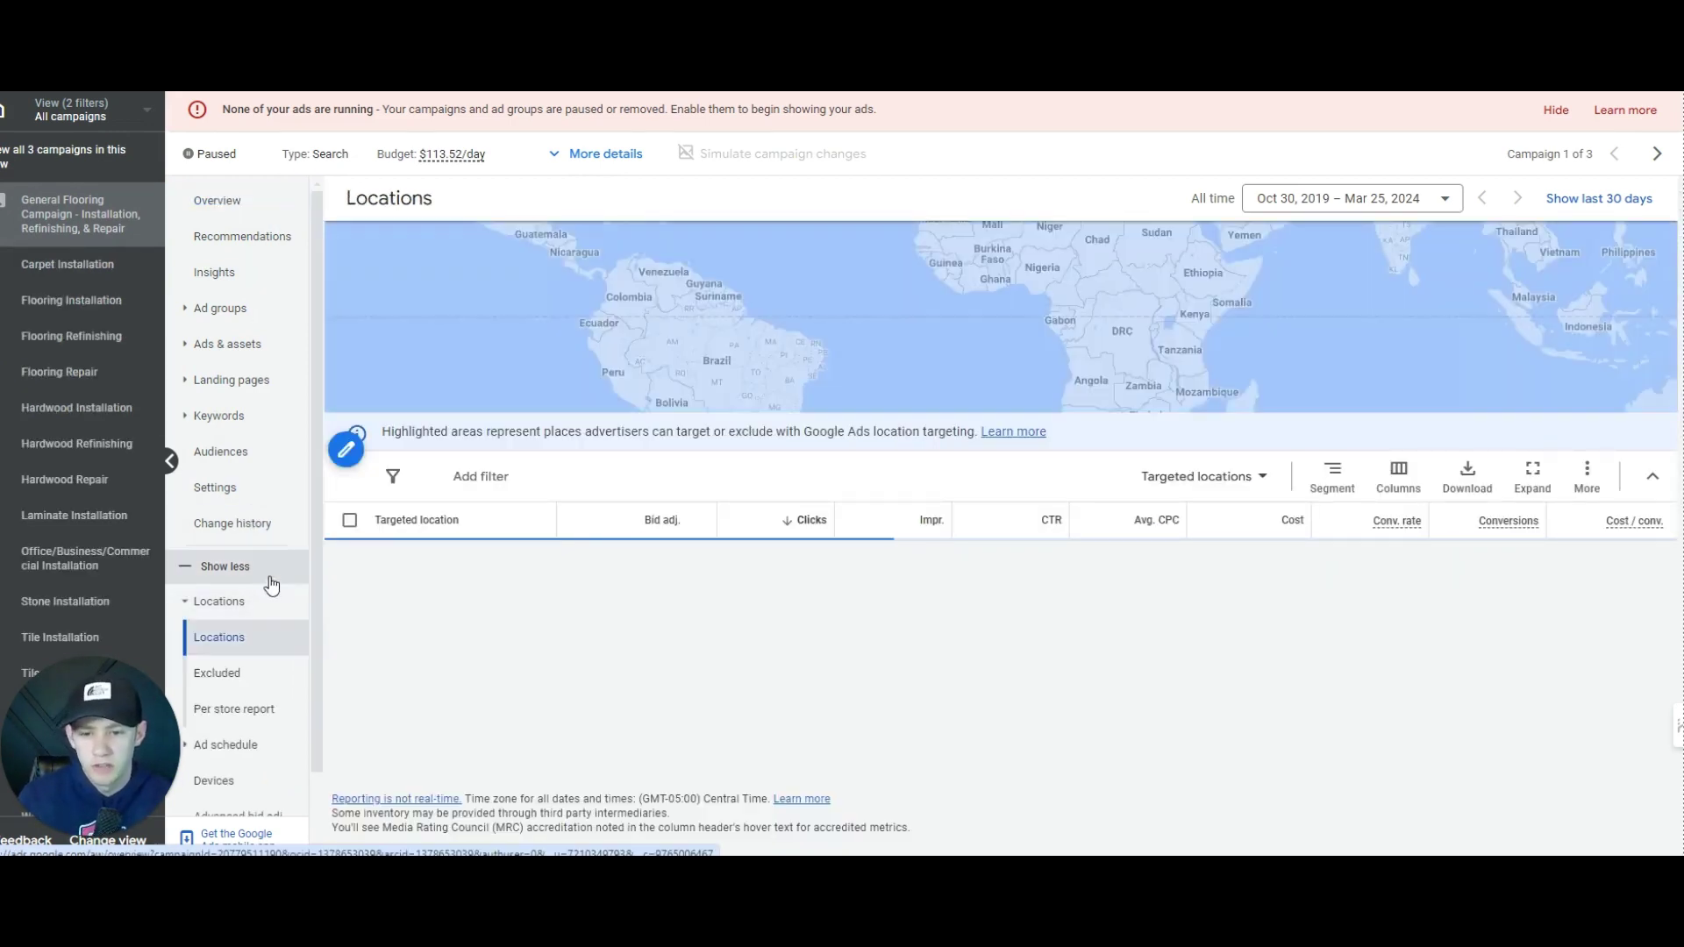
{"action": "scroll", "coordinate": [1034, 303], "scroll_direction": "down", "scroll_amount": 2}
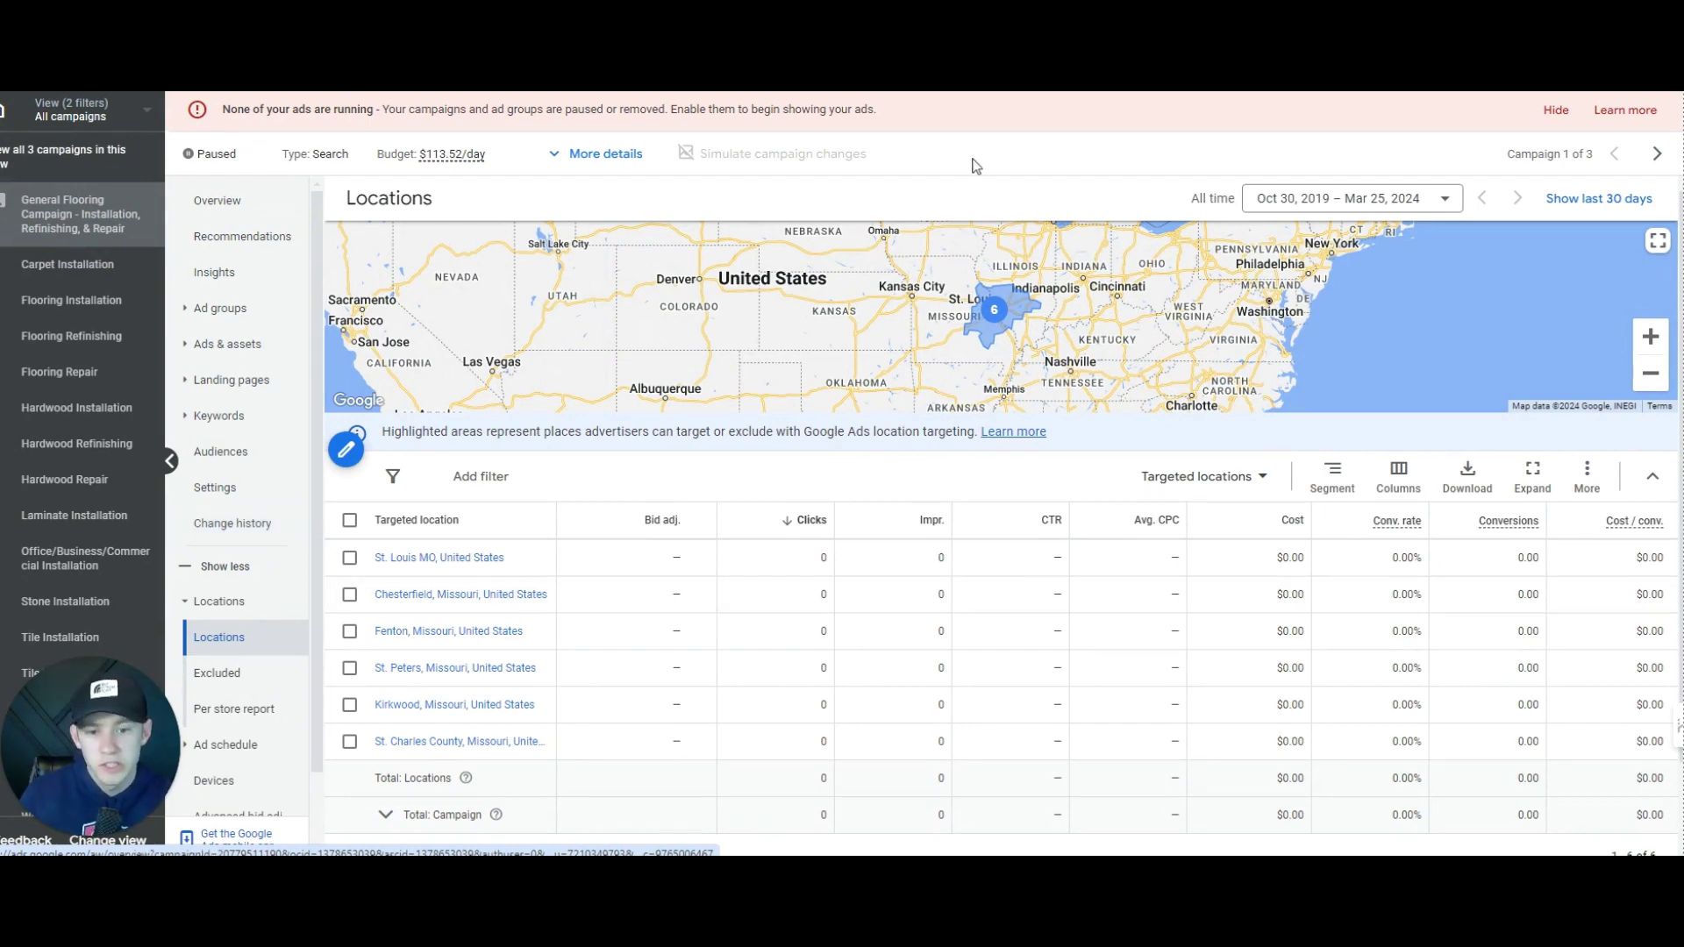
{"action": "left_click", "coordinate": [218, 200]}
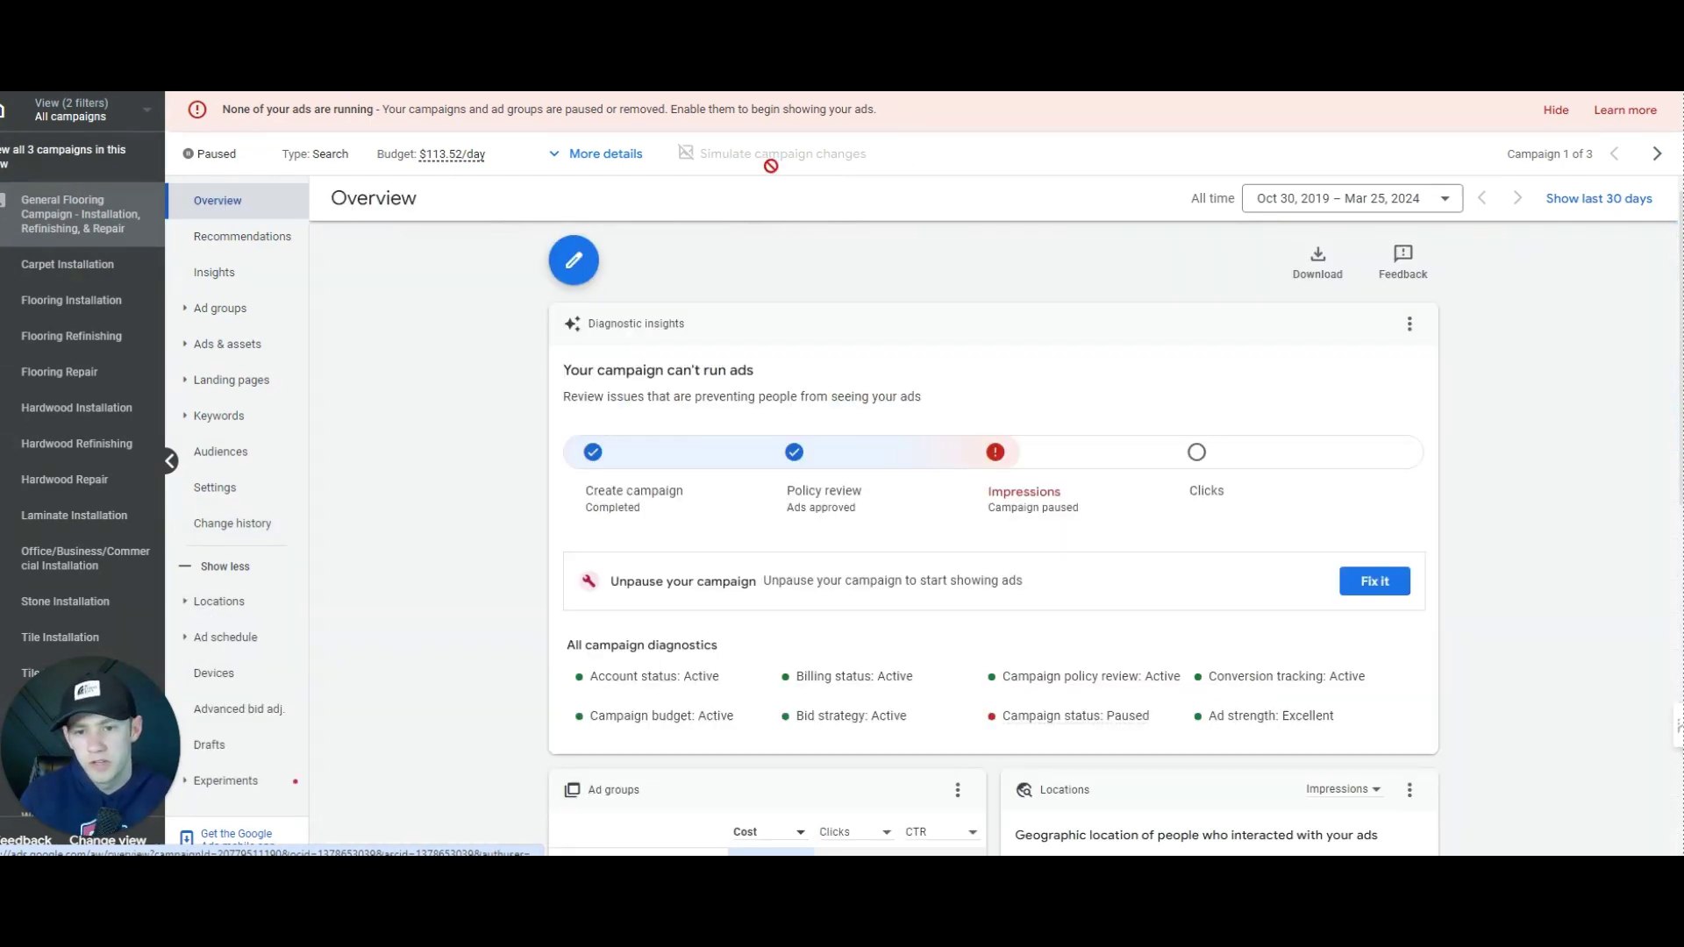
{"action": "left_click", "coordinate": [605, 153]}
{"action": "left_click", "coordinate": [1228, 211]}
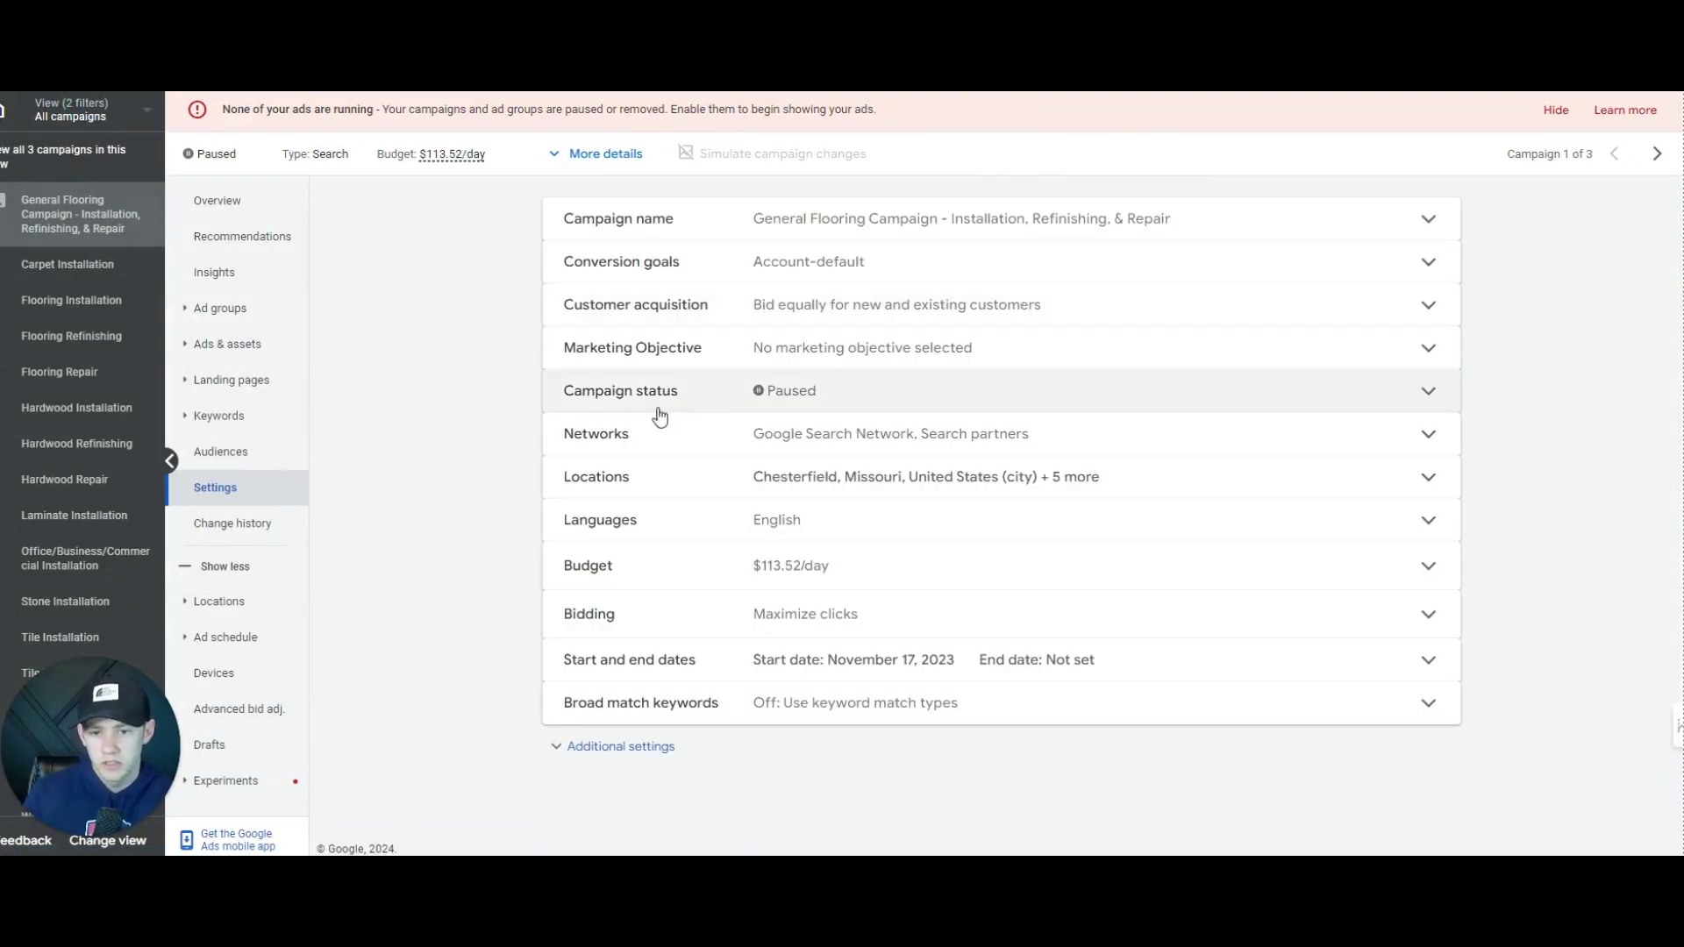
Step: Inspect the location options, including the presence-only targeting choice, and cancel without changes
{"action": "left_click", "coordinate": [665, 484]}
{"action": "scroll", "coordinate": [789, 464], "scroll_direction": "down", "scroll_amount": 4}
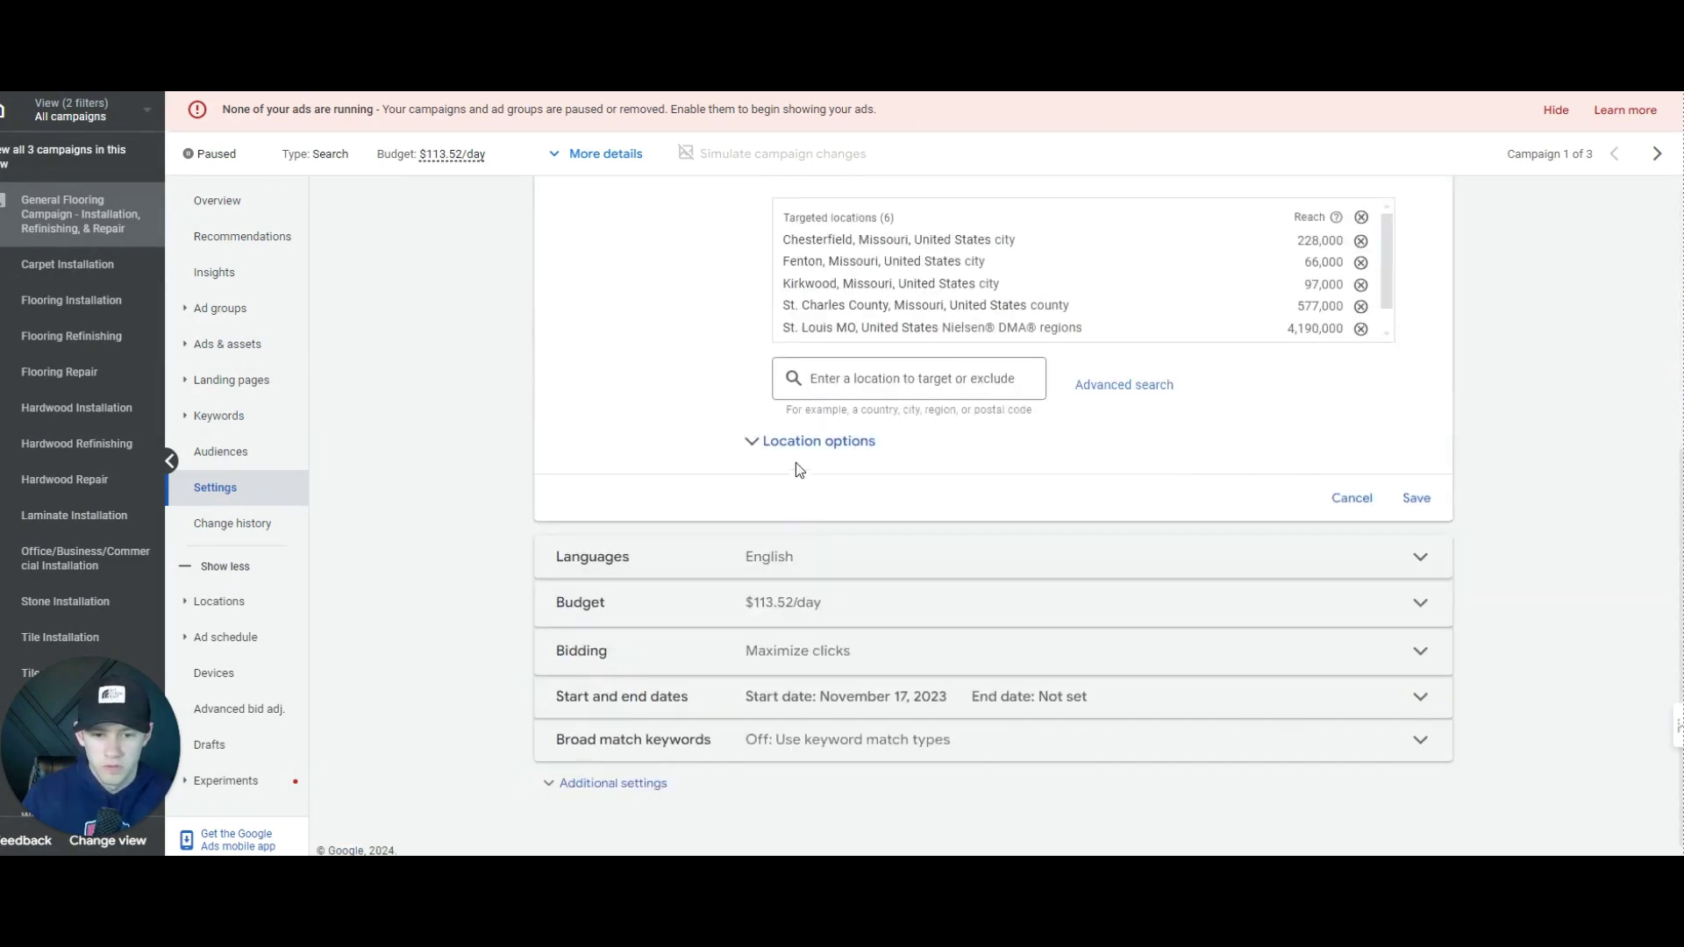
{"action": "left_click", "coordinate": [796, 448]}
{"action": "left_click_drag", "start_coordinate": [776, 572], "coordinate": [1188, 581]}
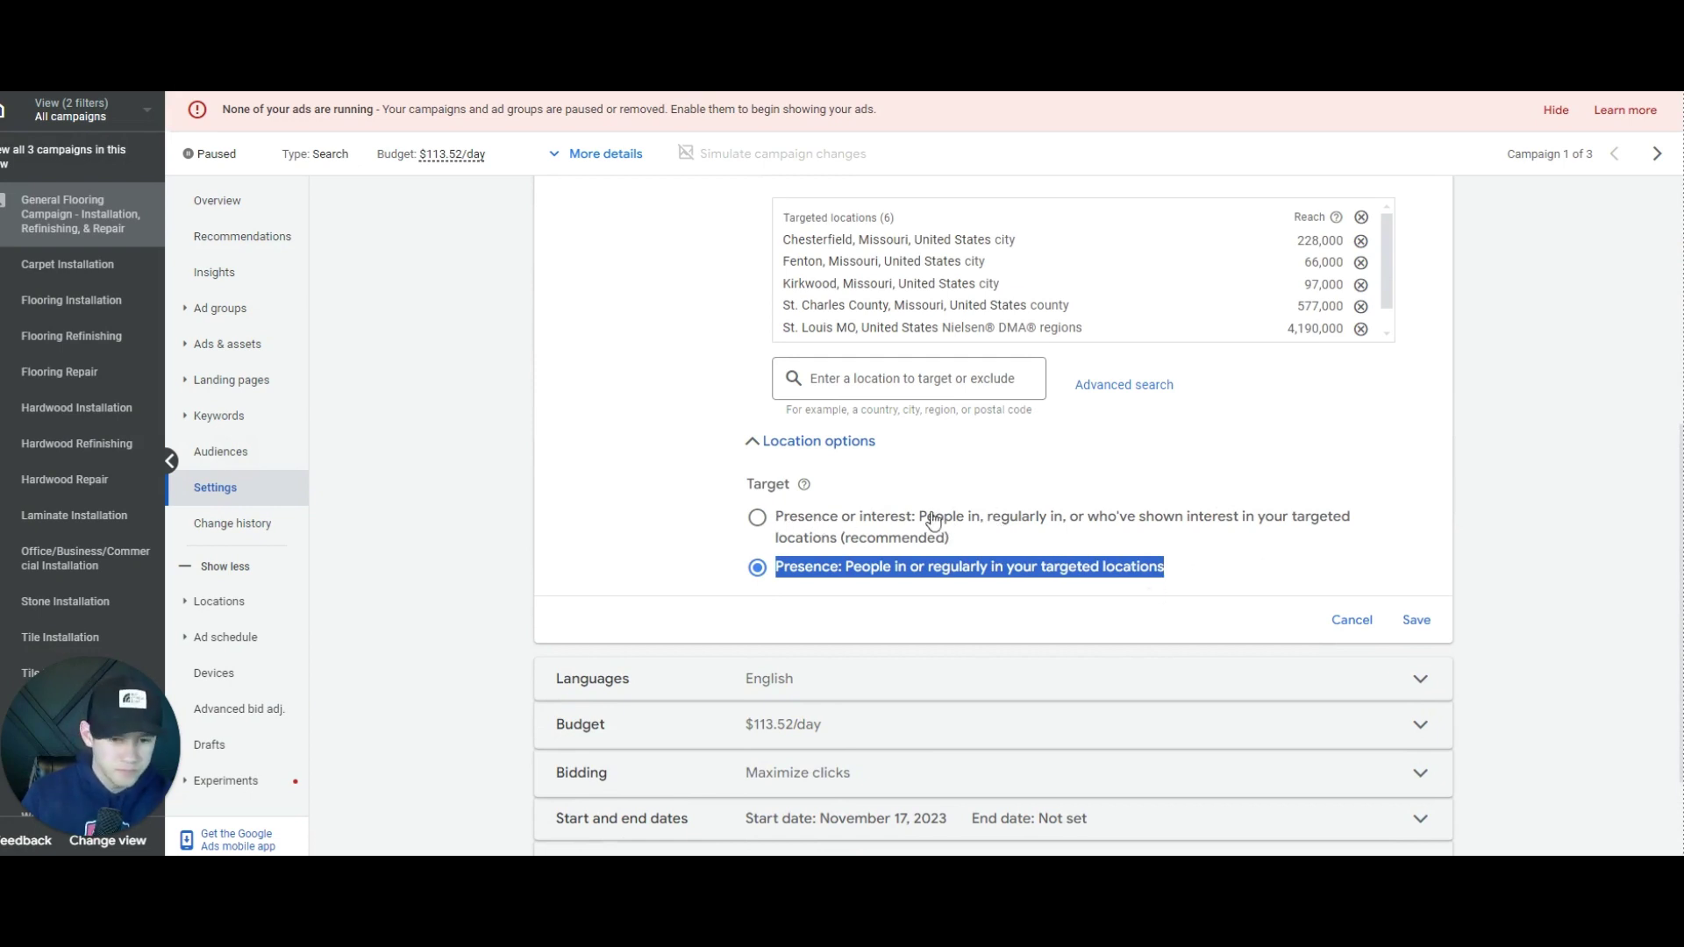
{"action": "left_click", "coordinate": [1353, 633]}
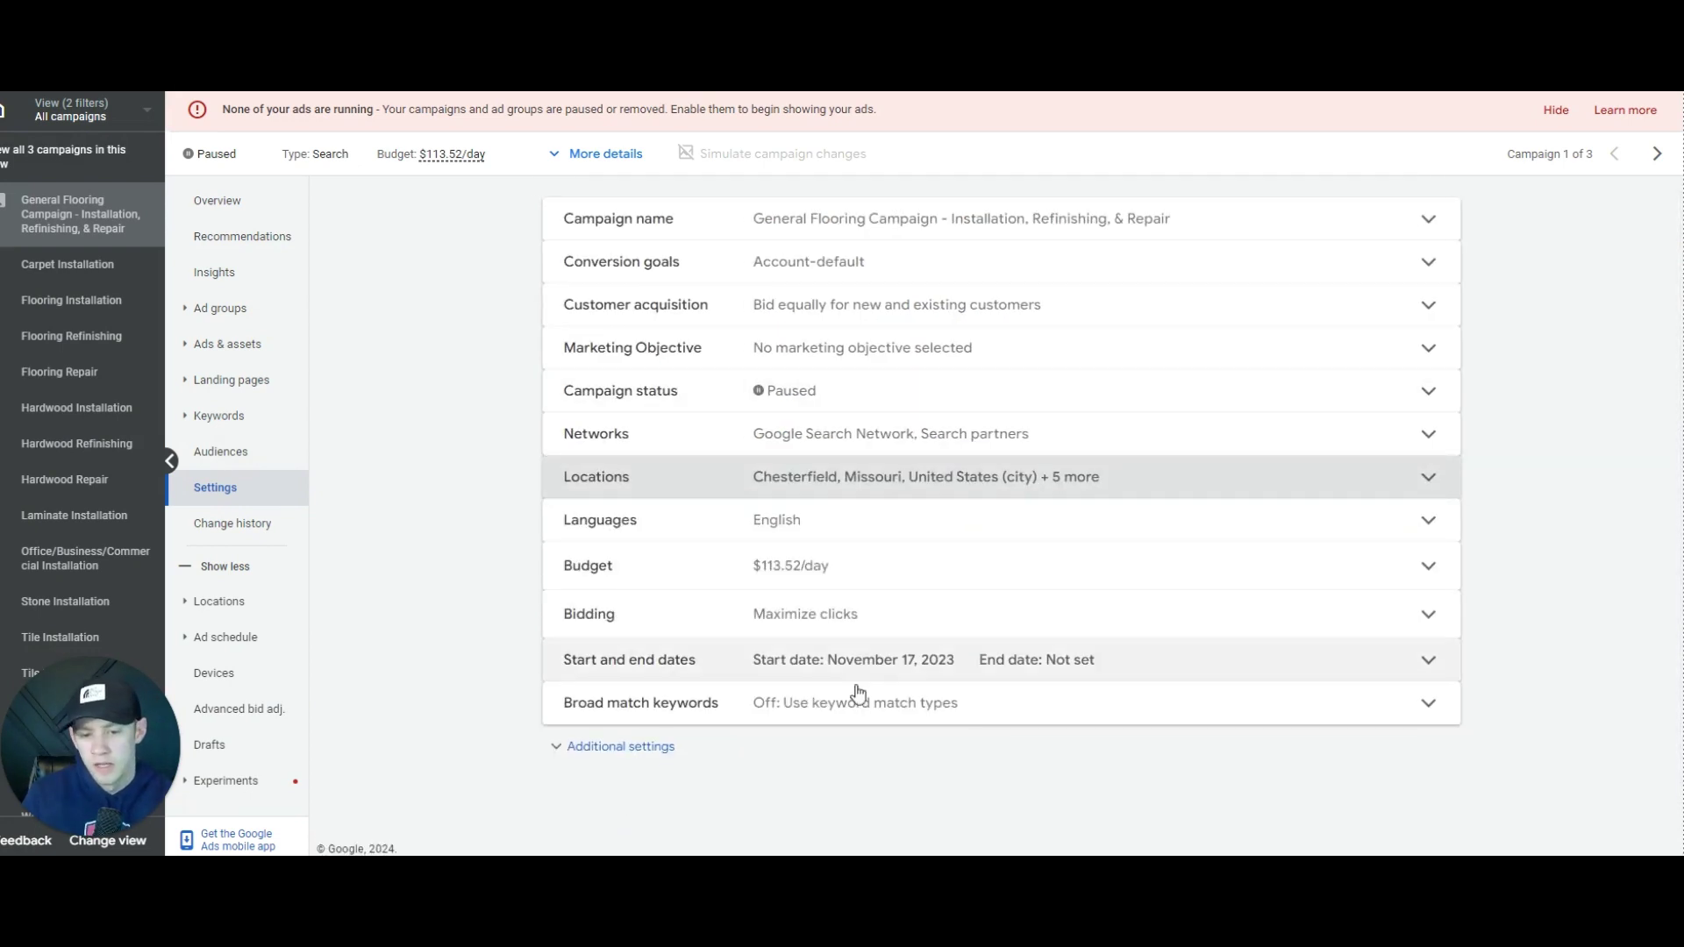
Step: Look through the Additional settings, then return to the campaign Overview
{"action": "left_click", "coordinate": [647, 748]}
{"action": "scroll", "coordinate": [771, 605], "scroll_direction": "down", "scroll_amount": 2}
{"action": "scroll", "coordinate": [768, 714], "scroll_direction": "up", "scroll_amount": 2}
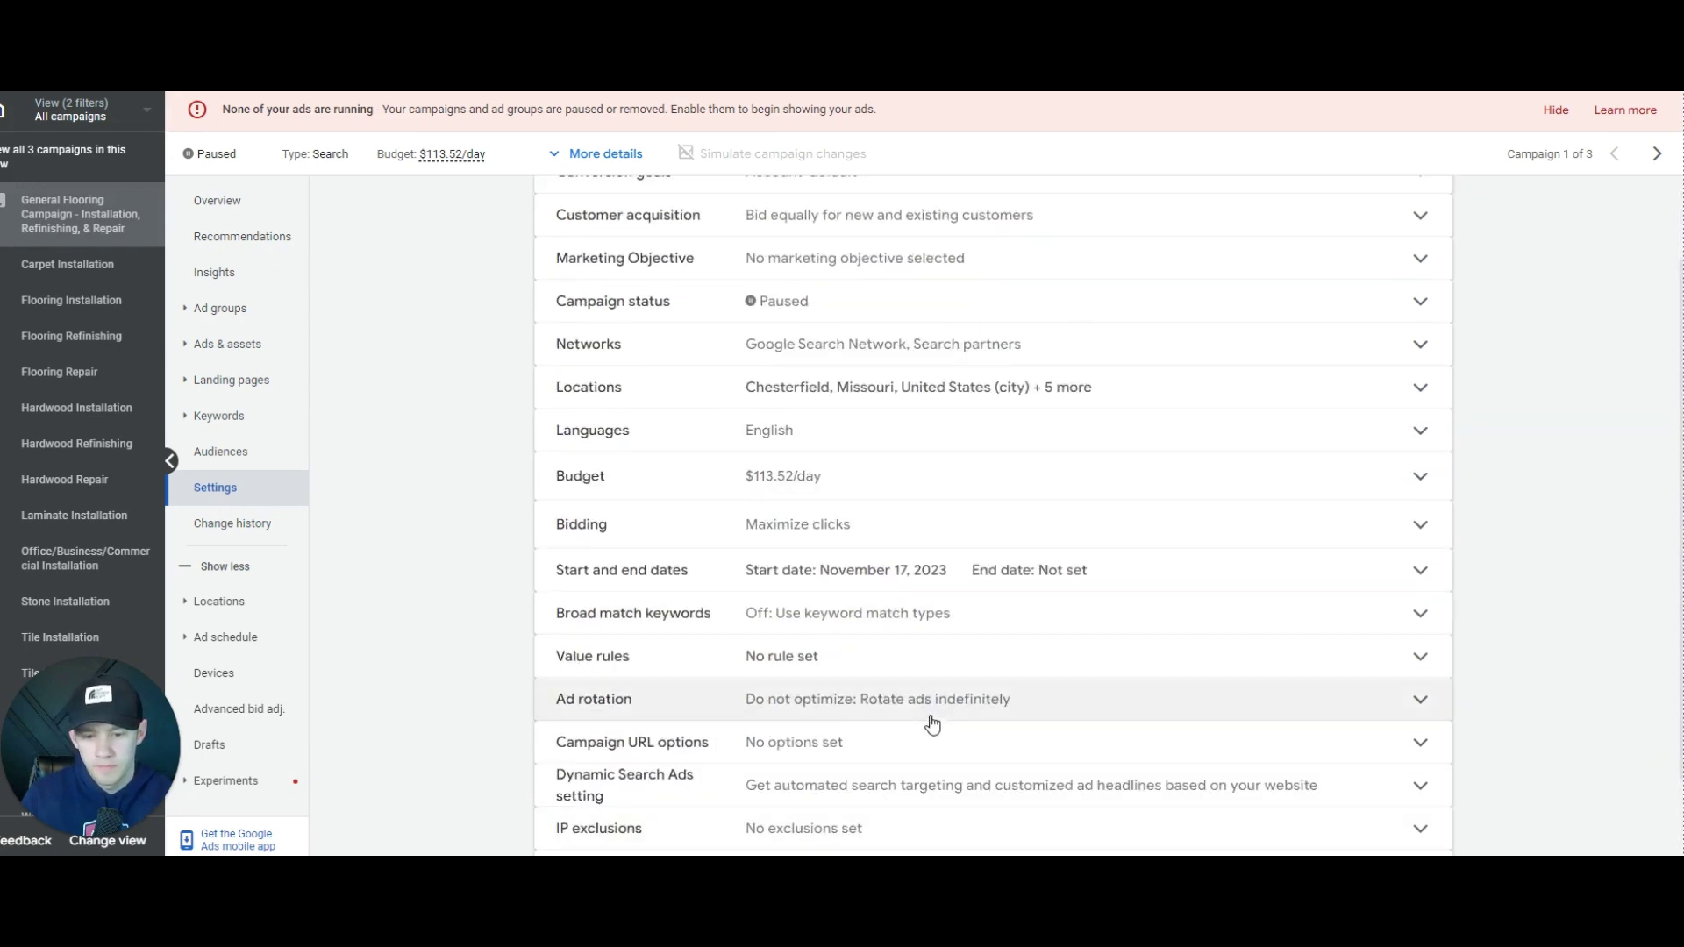
{"action": "left_click", "coordinate": [229, 200]}
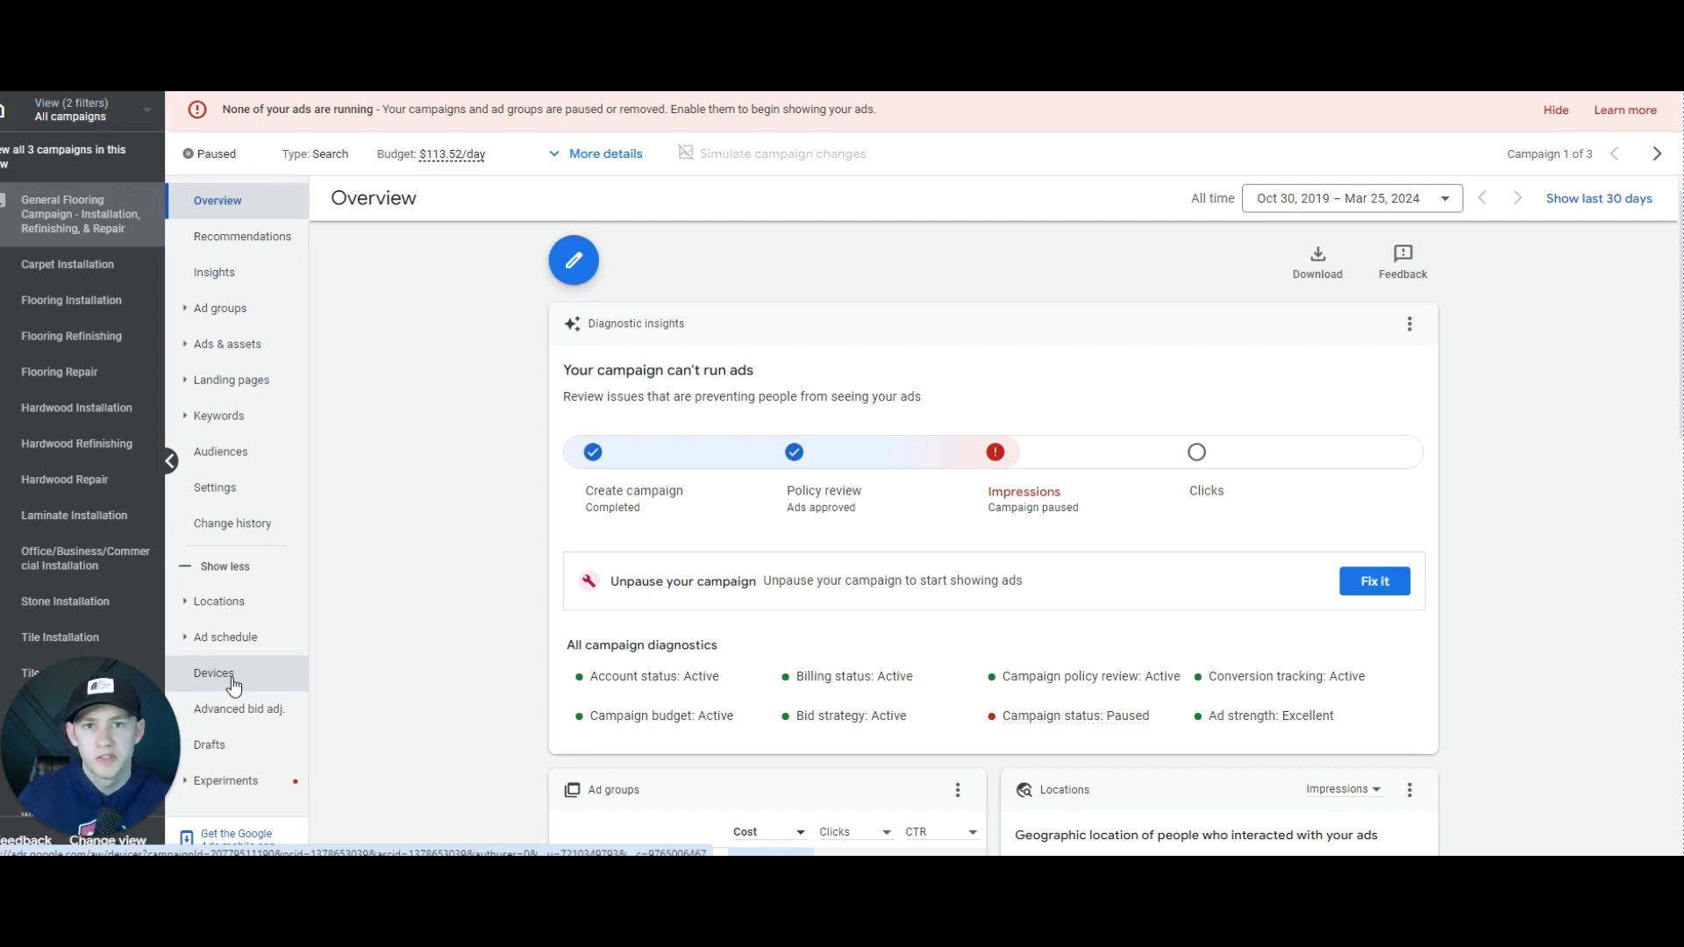
Step: Step through the Locations, Ad schedule and Day & hour reports to reach the Devices report
{"action": "left_click", "coordinate": [280, 603]}
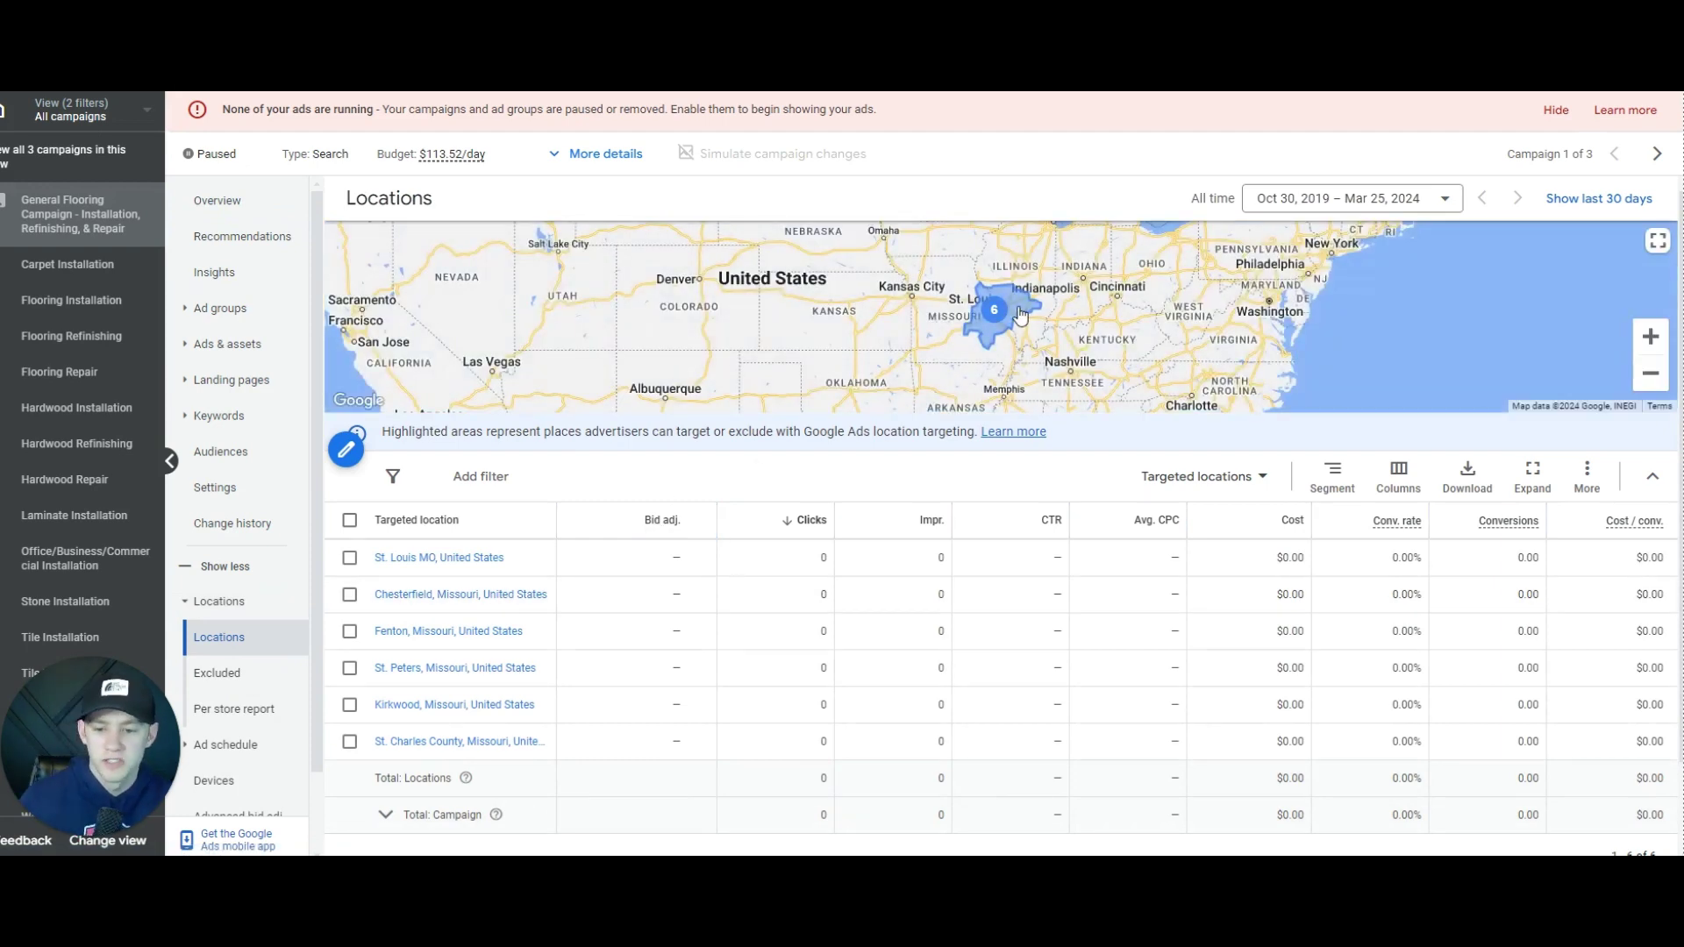
{"action": "left_click", "coordinate": [221, 745]}
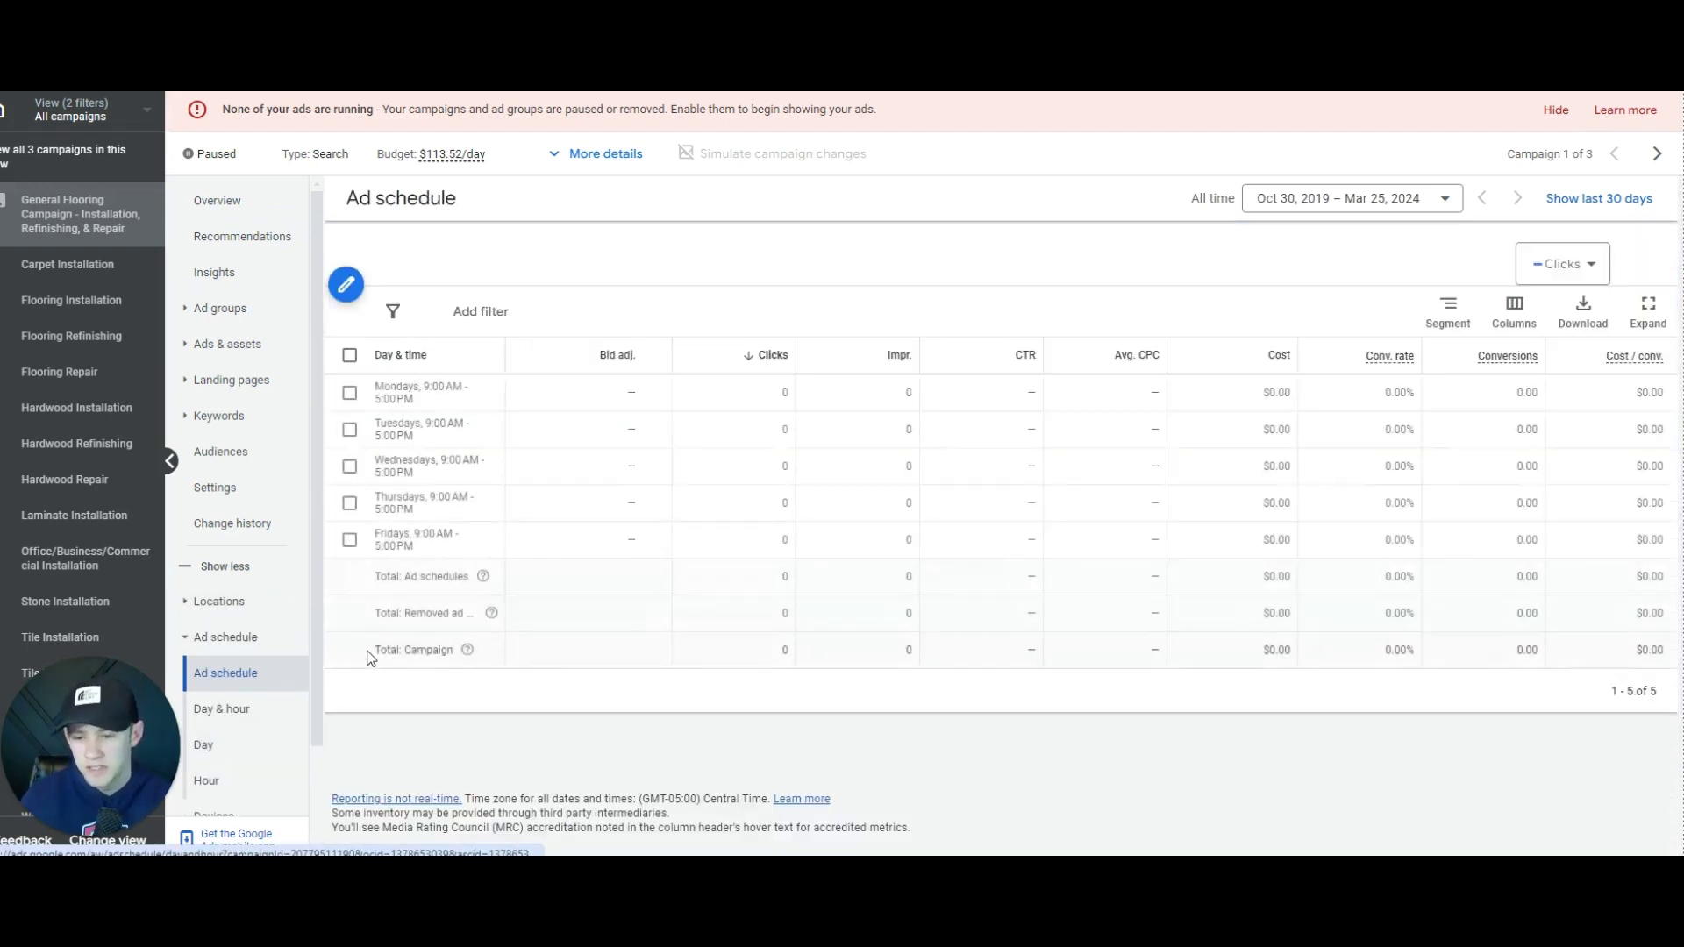
{"action": "left_click", "coordinate": [242, 710]}
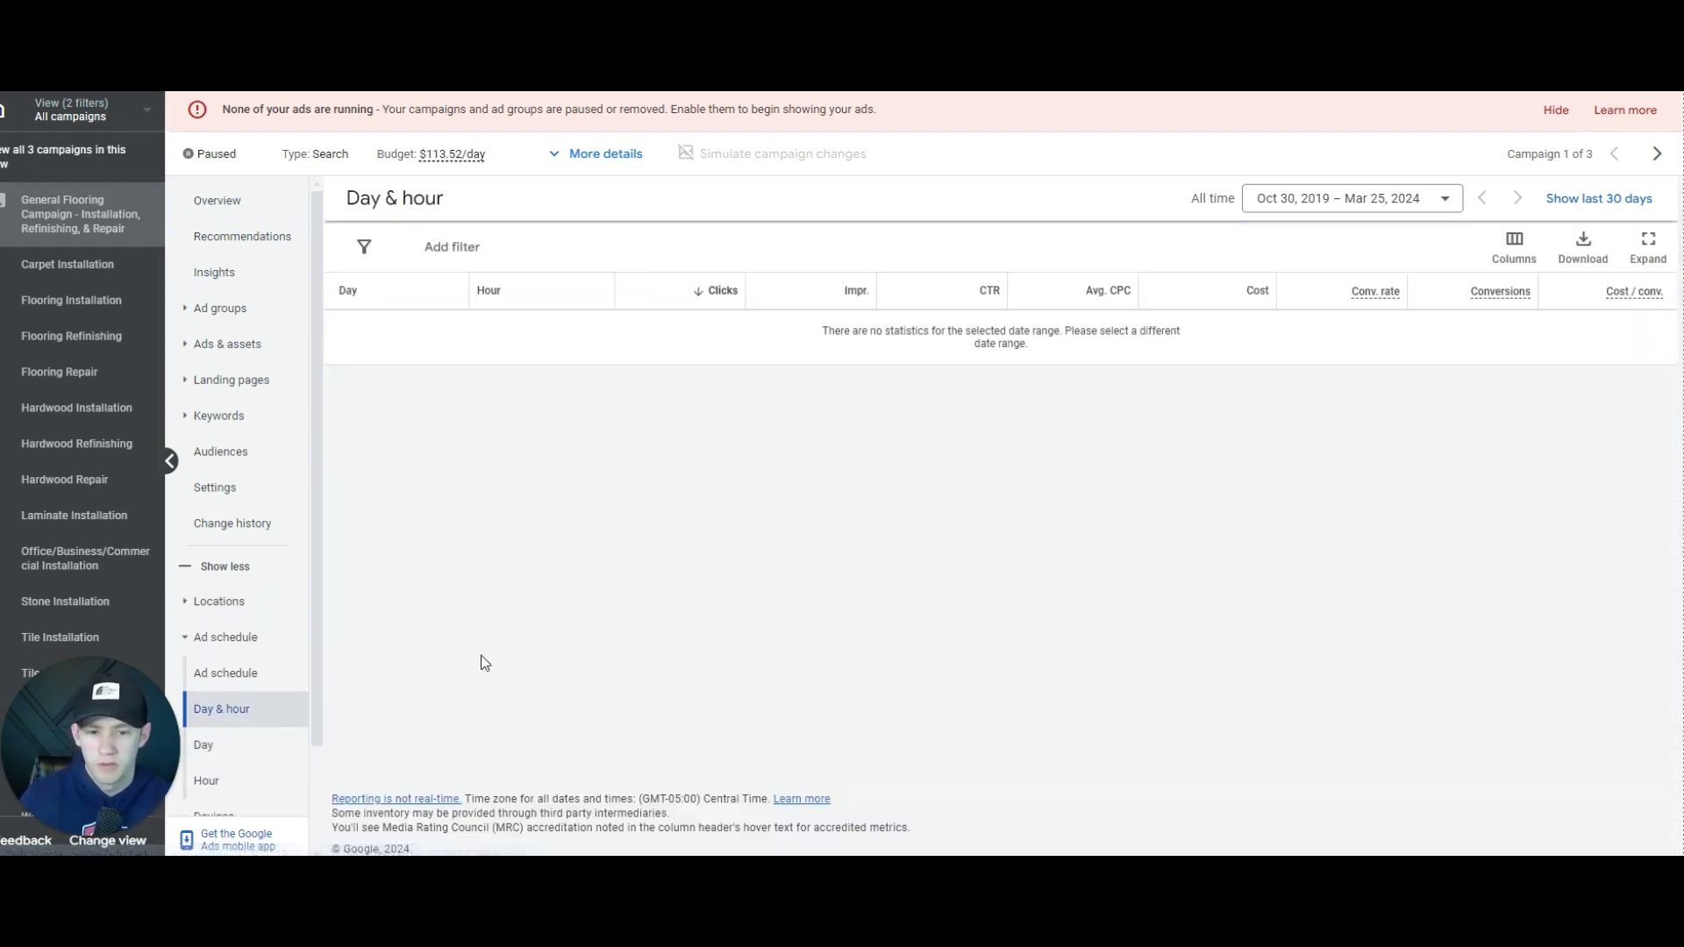
{"action": "scroll", "coordinate": [248, 733], "scroll_direction": "down", "scroll_amount": 2}
{"action": "left_click", "coordinate": [252, 707]}
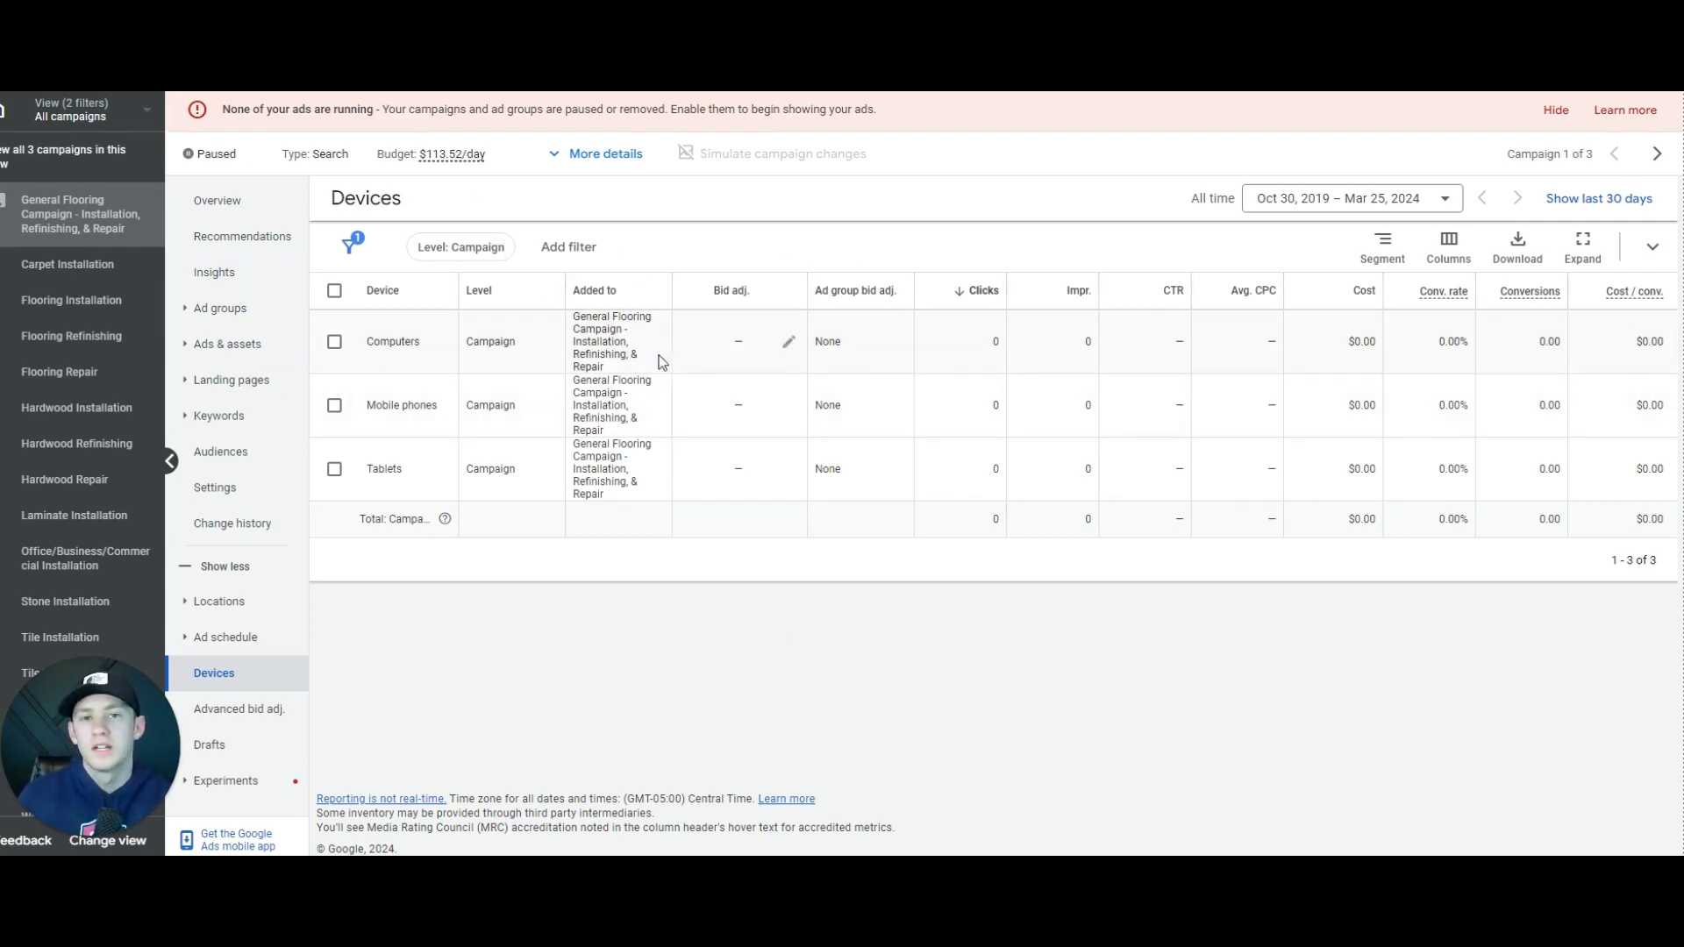
Step: Start a Decrease bid adjustment for Computers, cancel it, and go to Audiences
{"action": "left_click", "coordinate": [787, 354]}
{"action": "left_click", "coordinate": [741, 380]}
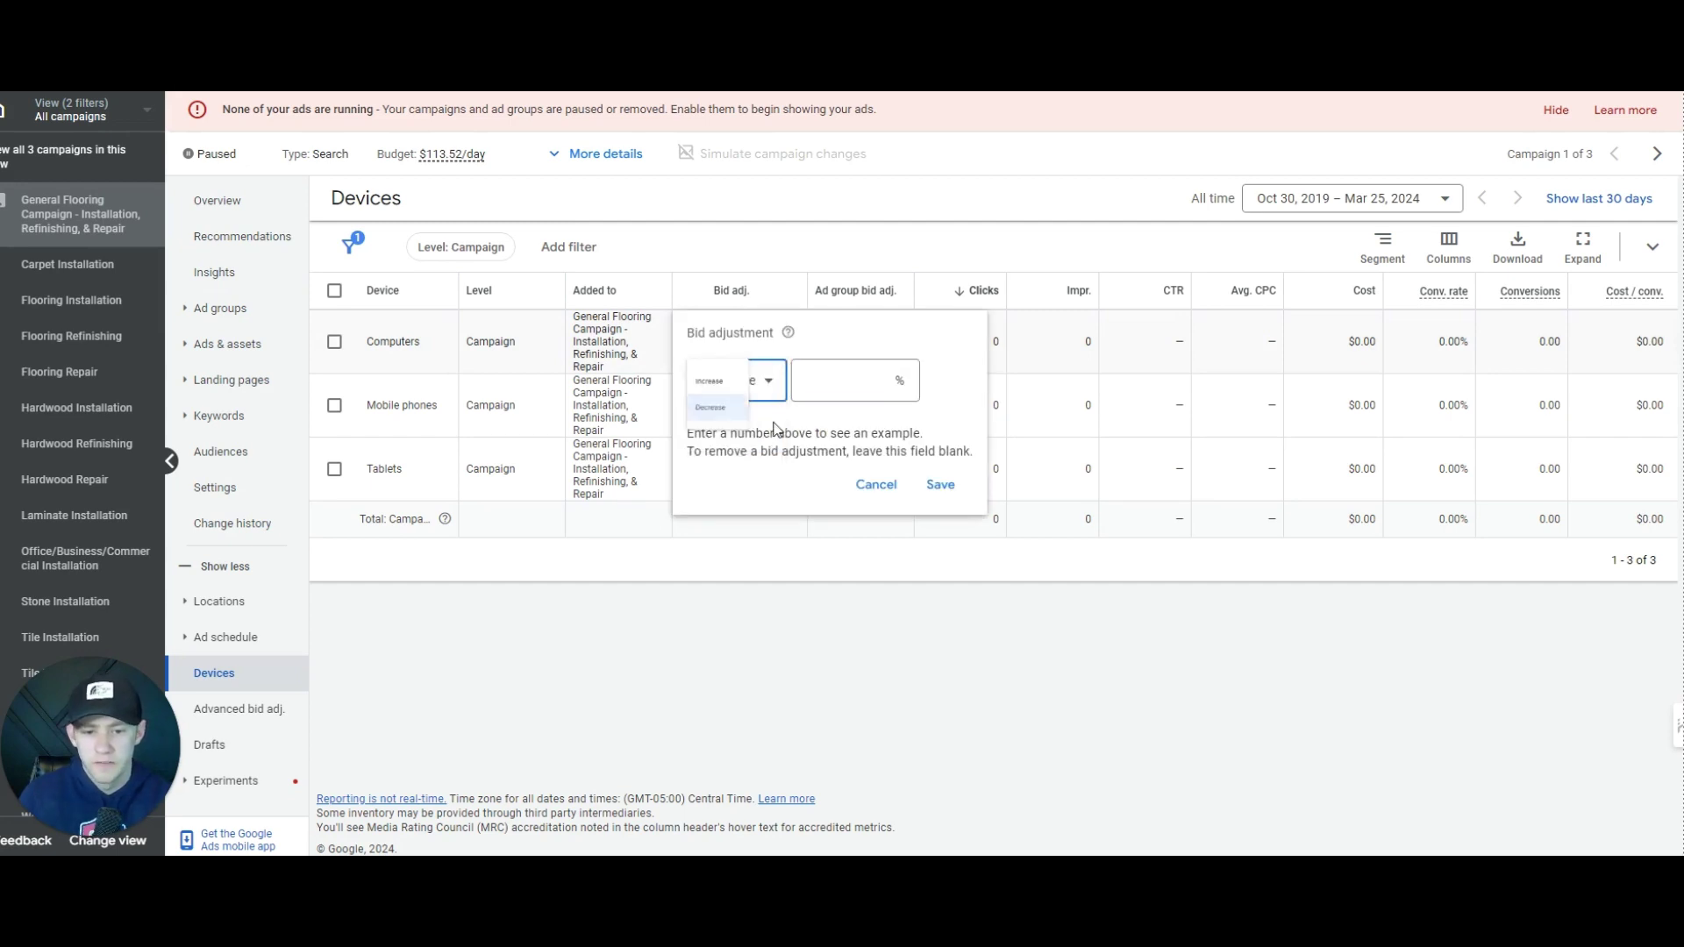
{"action": "left_click", "coordinate": [728, 399]}
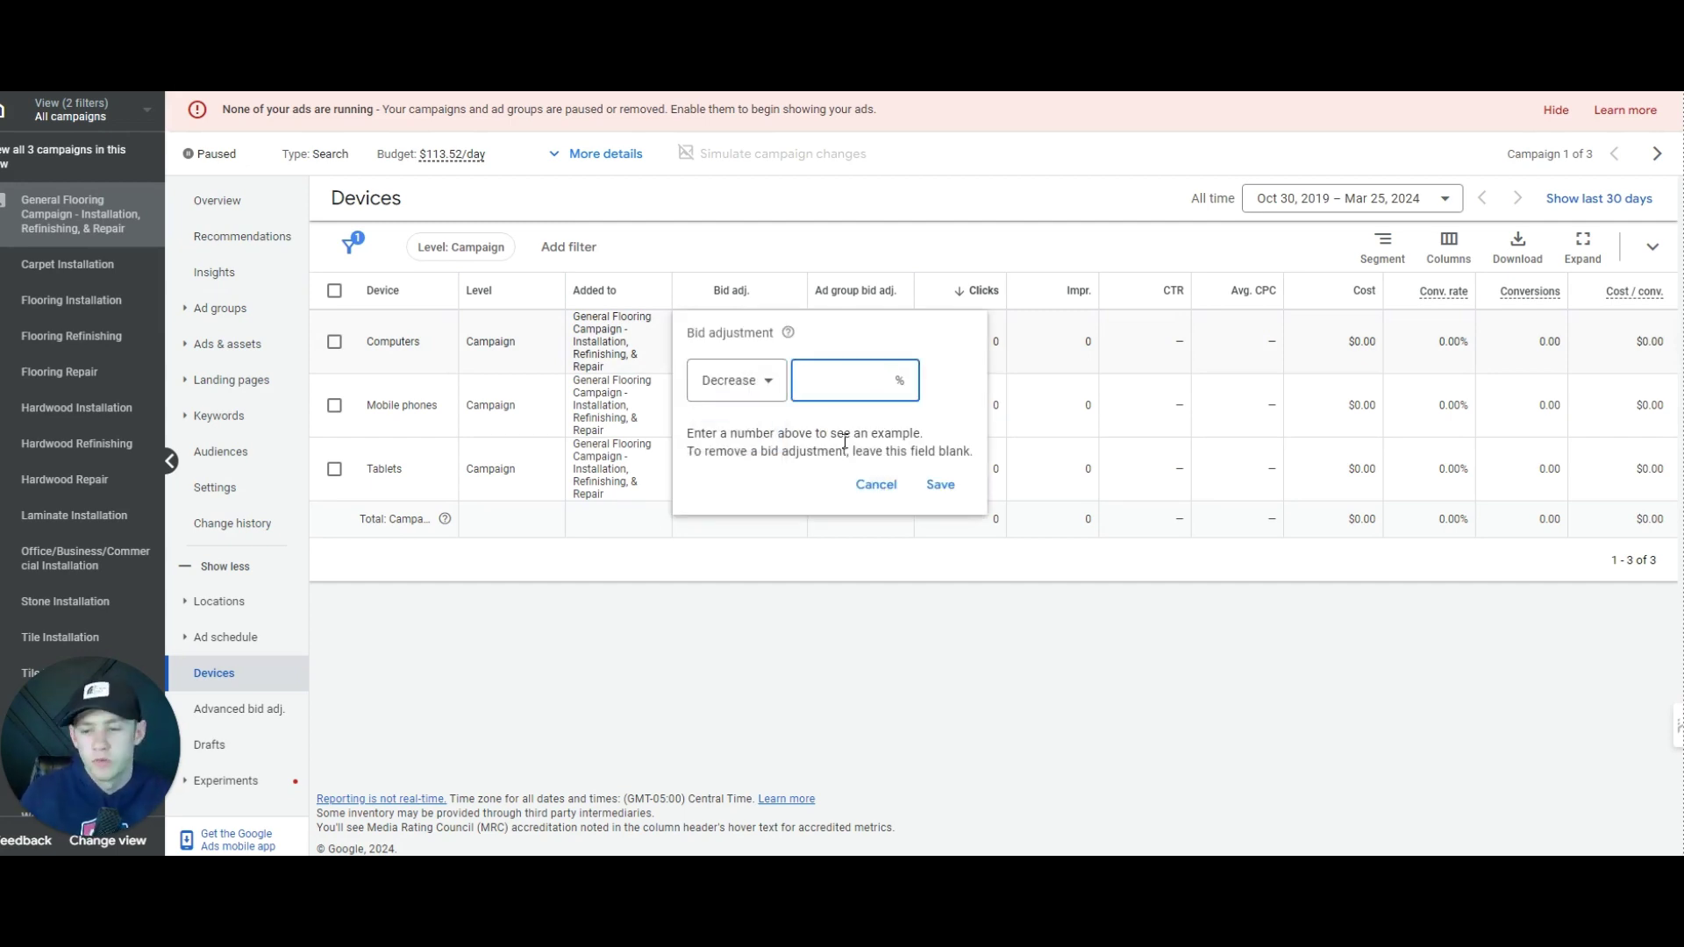
{"action": "left_click", "coordinate": [876, 484]}
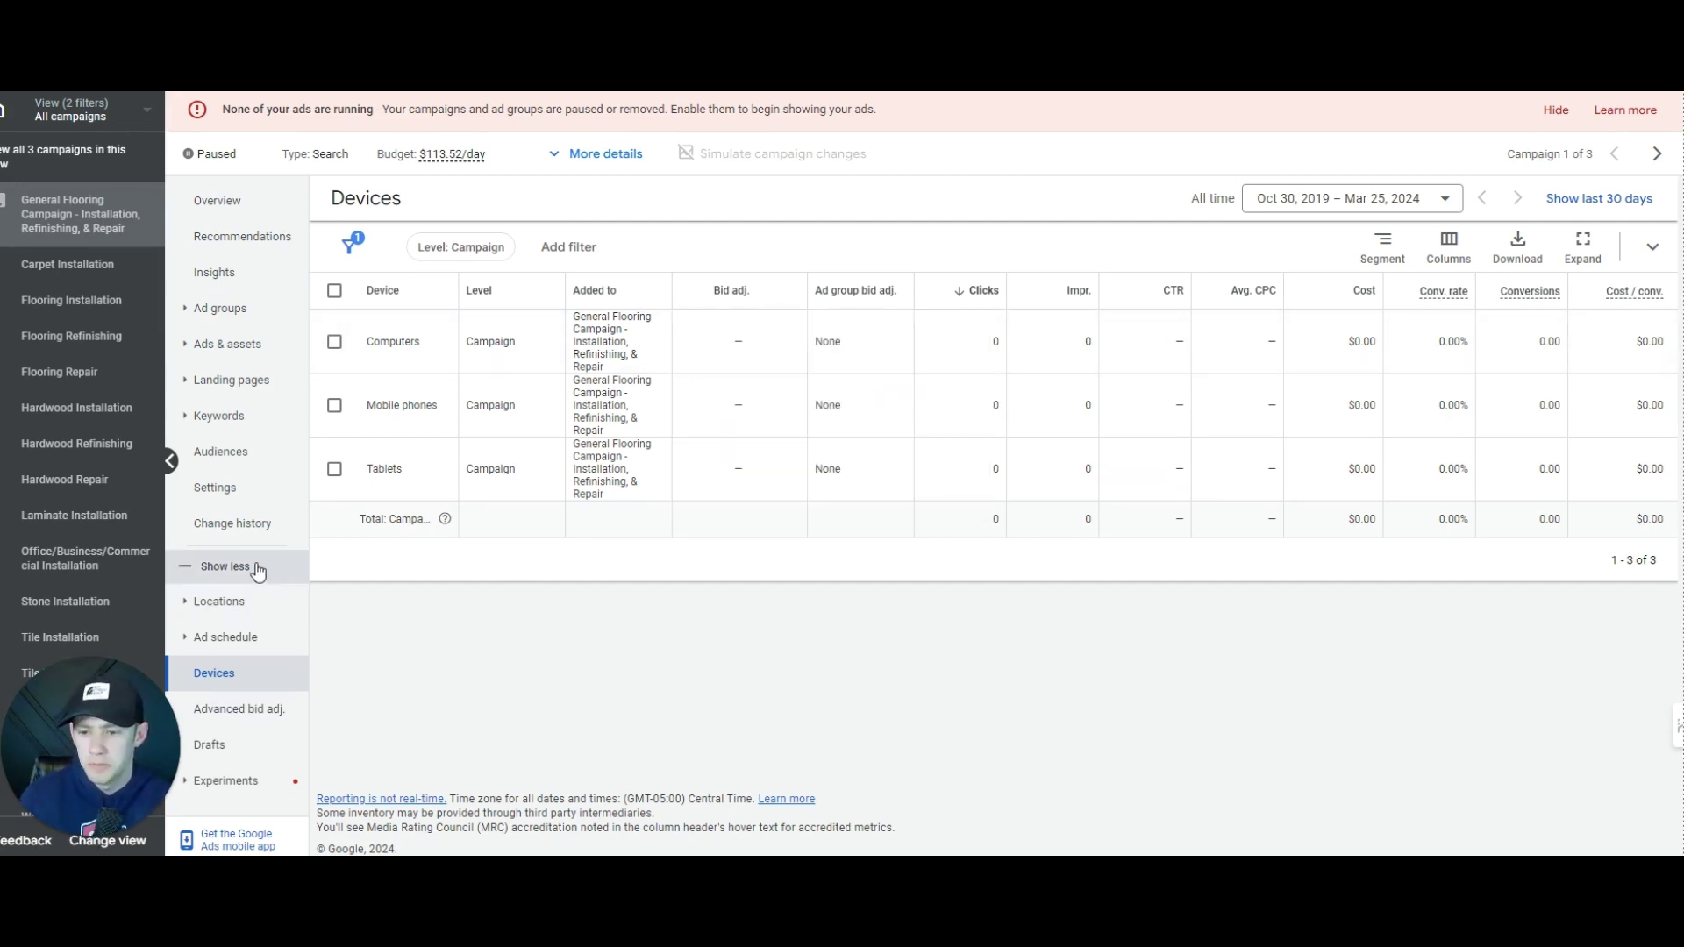
{"action": "left_click", "coordinate": [263, 458]}
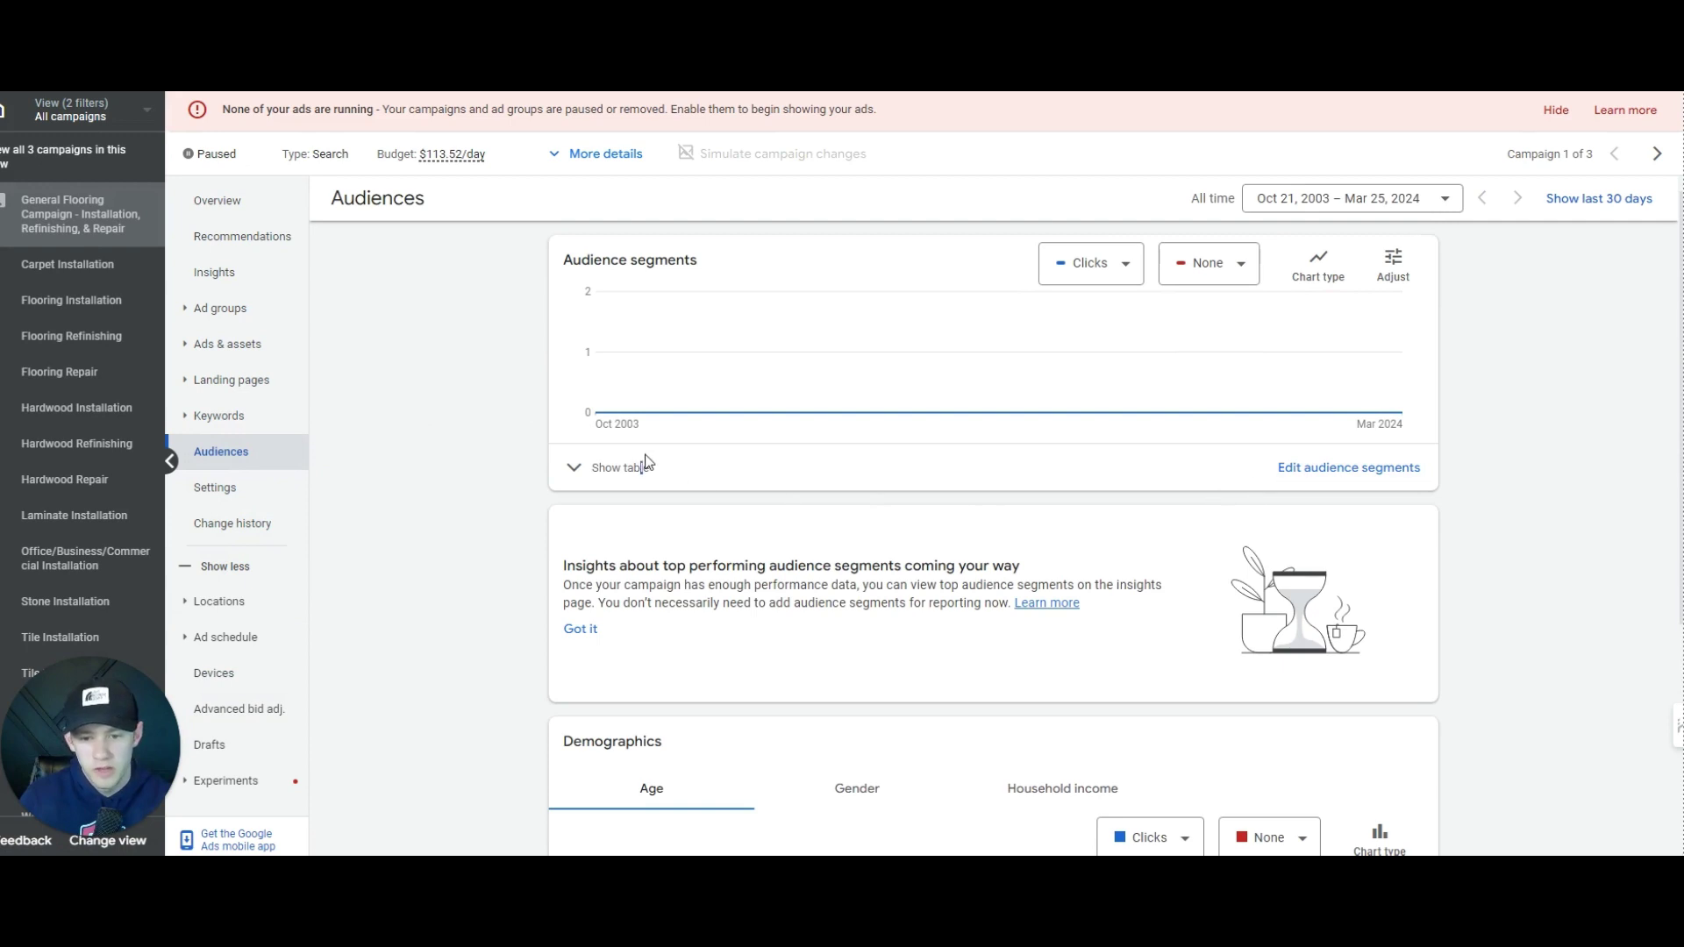
Step: Show the audience segments table and scroll its rows, then go back to Overview
{"action": "left_click", "coordinate": [621, 467]}
{"action": "scroll", "coordinate": [944, 447], "scroll_direction": "down", "scroll_amount": 5}
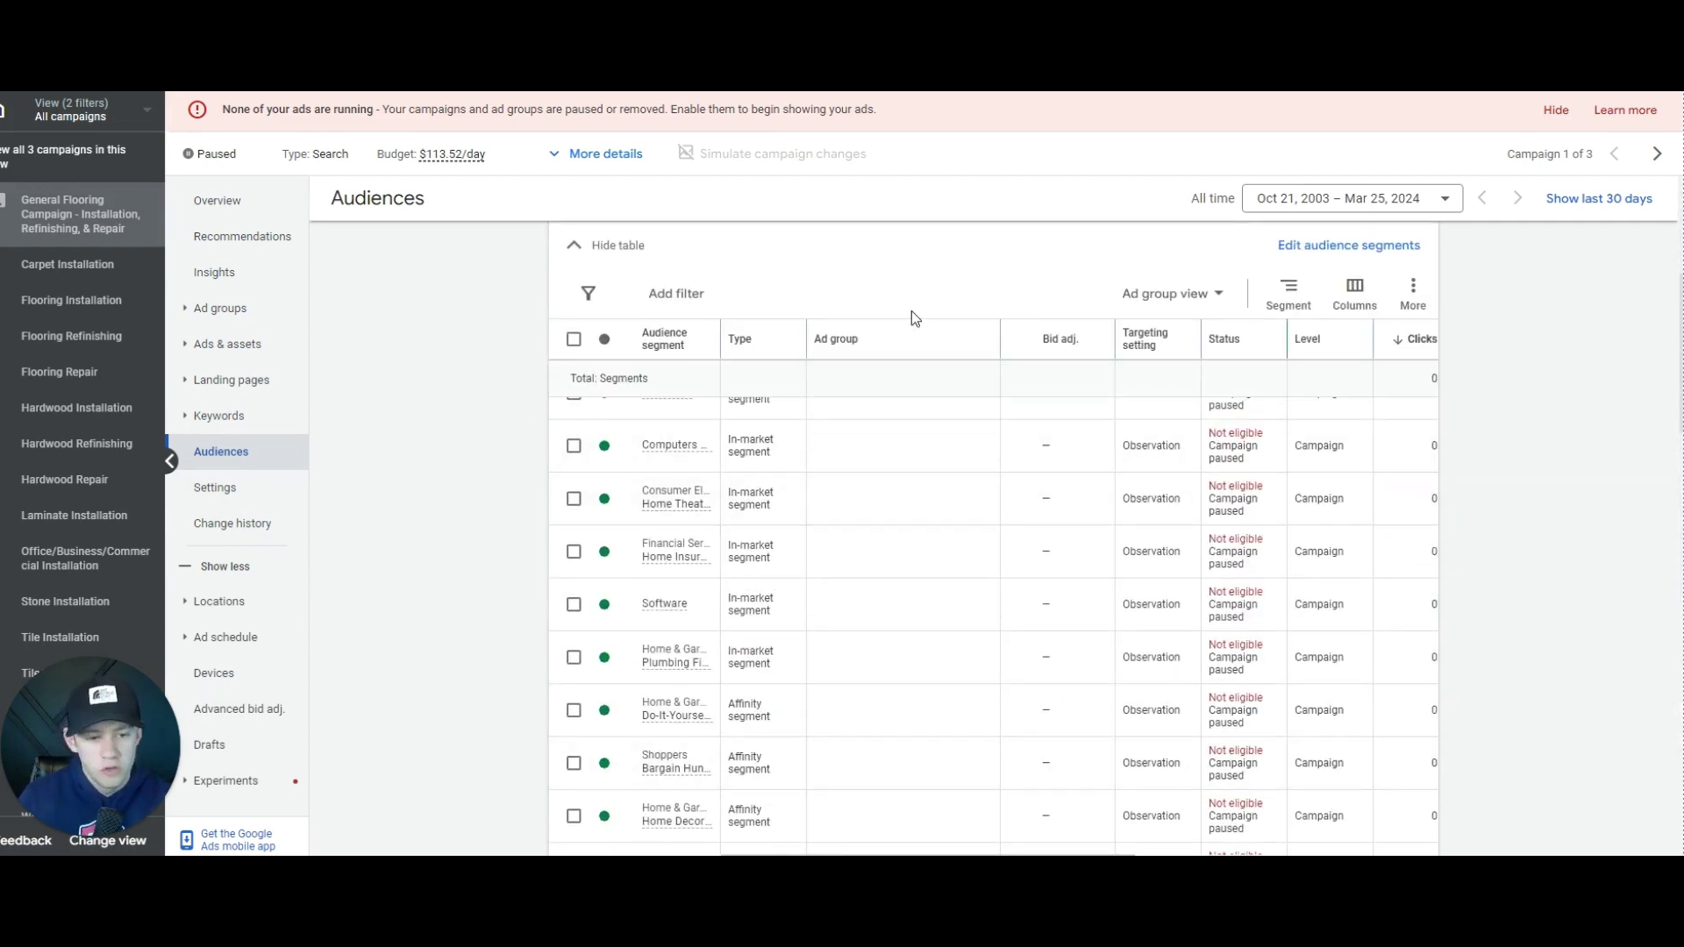
{"action": "scroll", "coordinate": [892, 534], "scroll_direction": "up", "scroll_amount": 5}
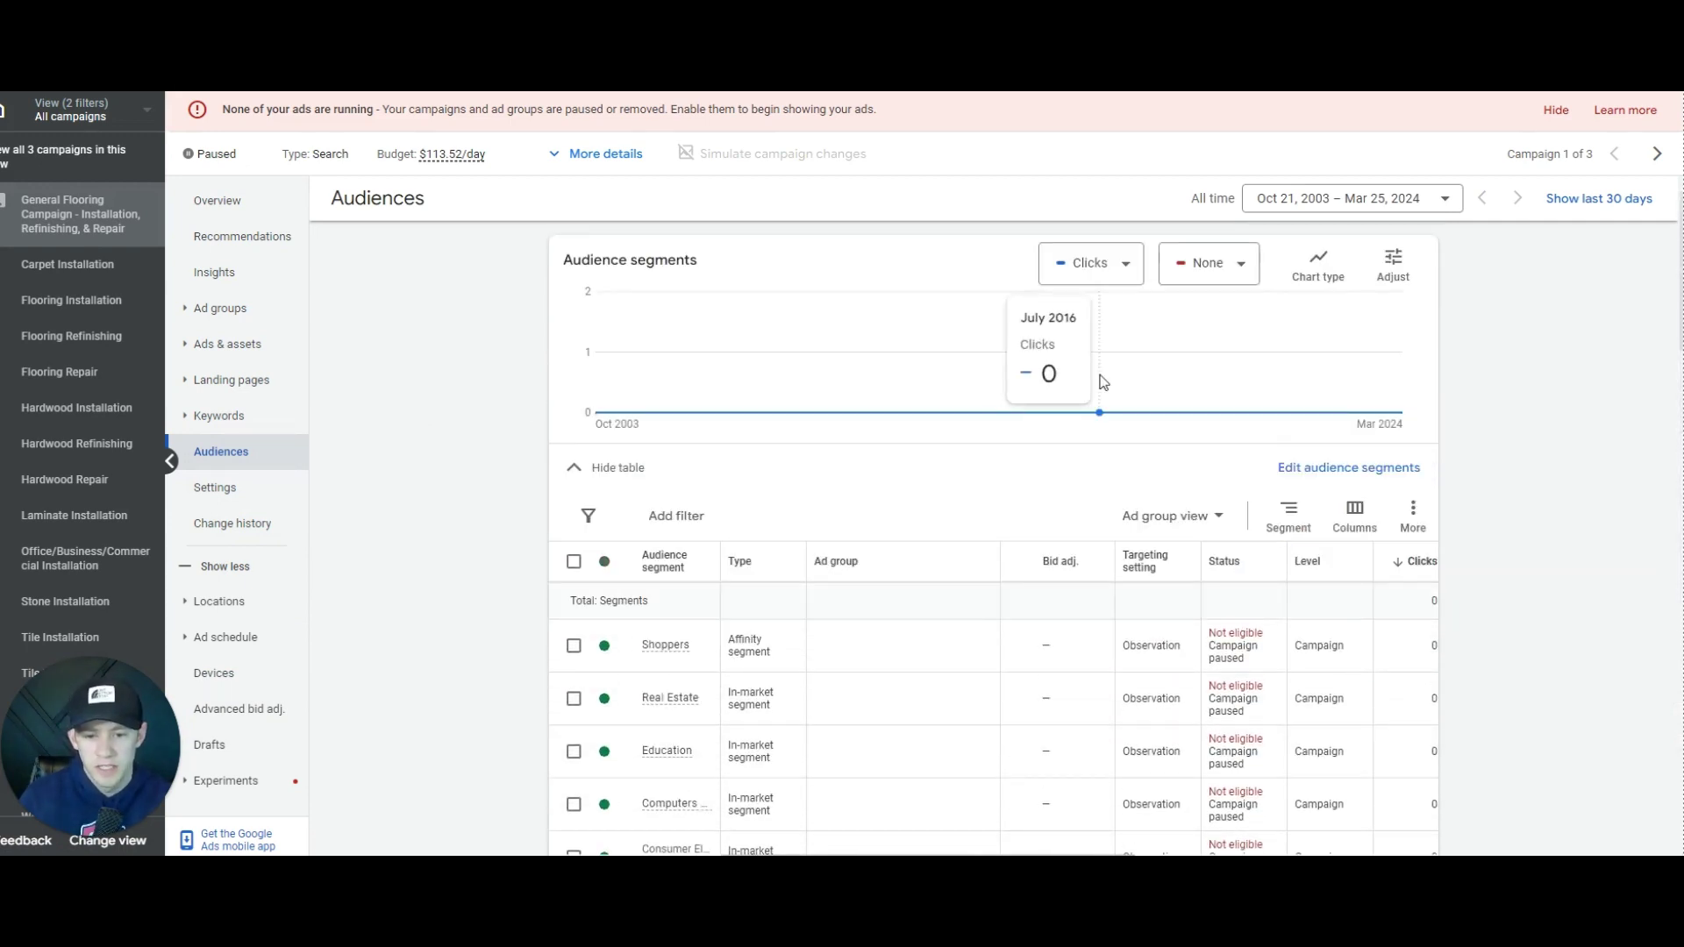
{"action": "scroll", "coordinate": [1026, 516], "scroll_direction": "down", "scroll_amount": 2}
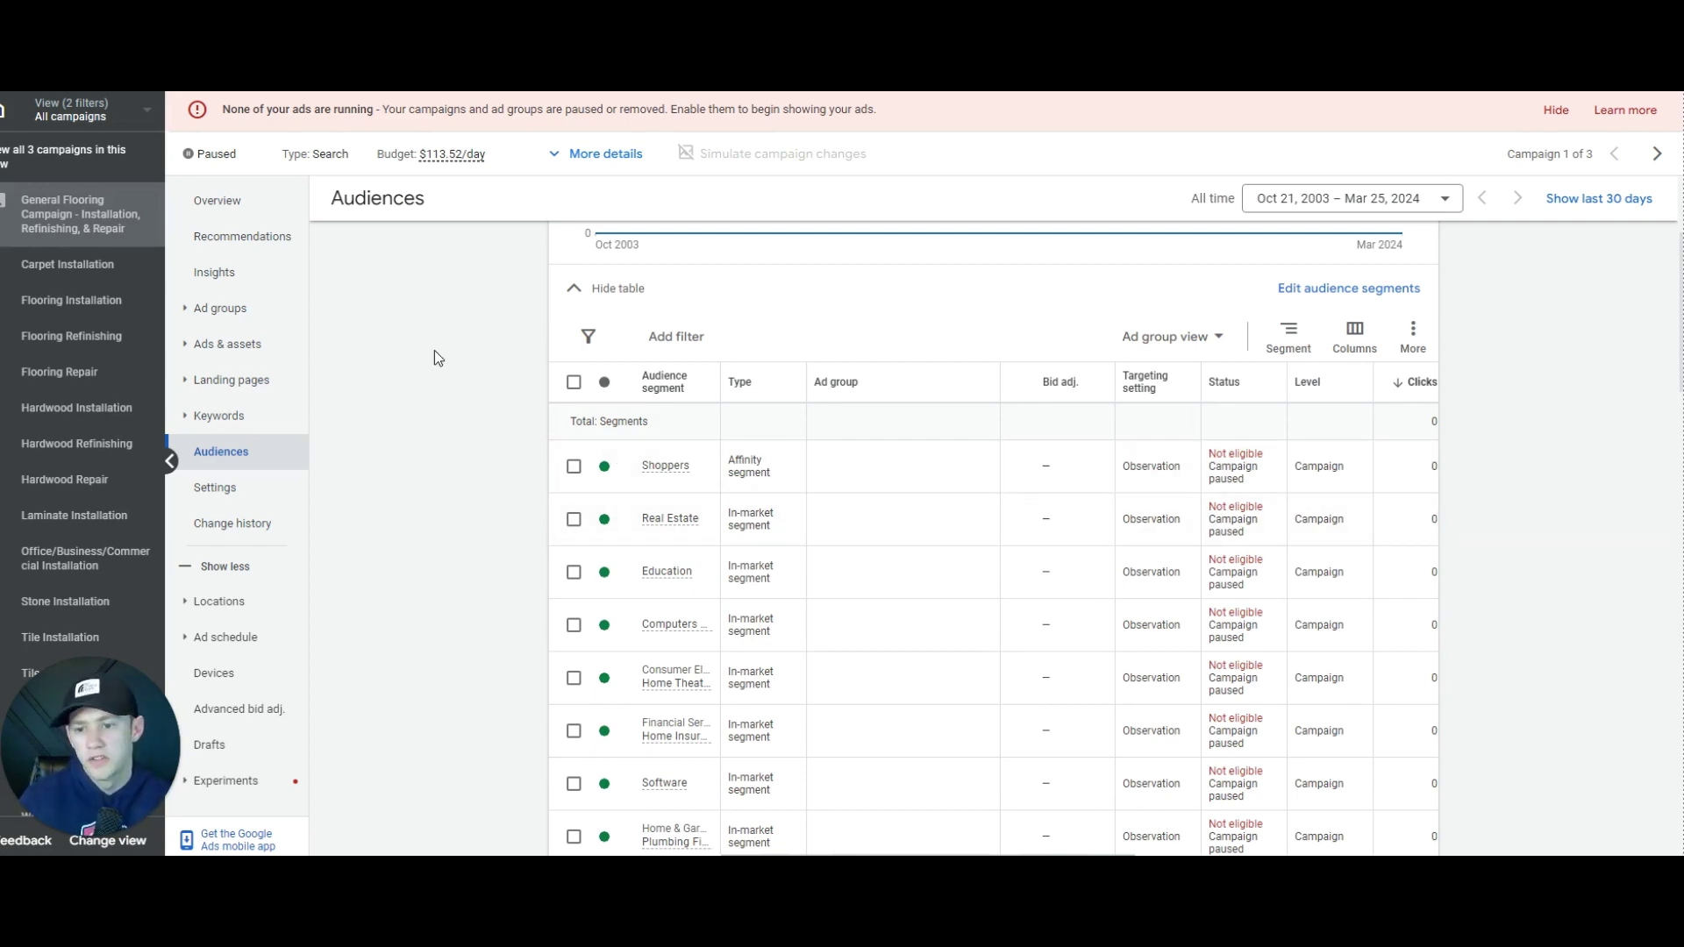
{"action": "left_click", "coordinate": [217, 200]}
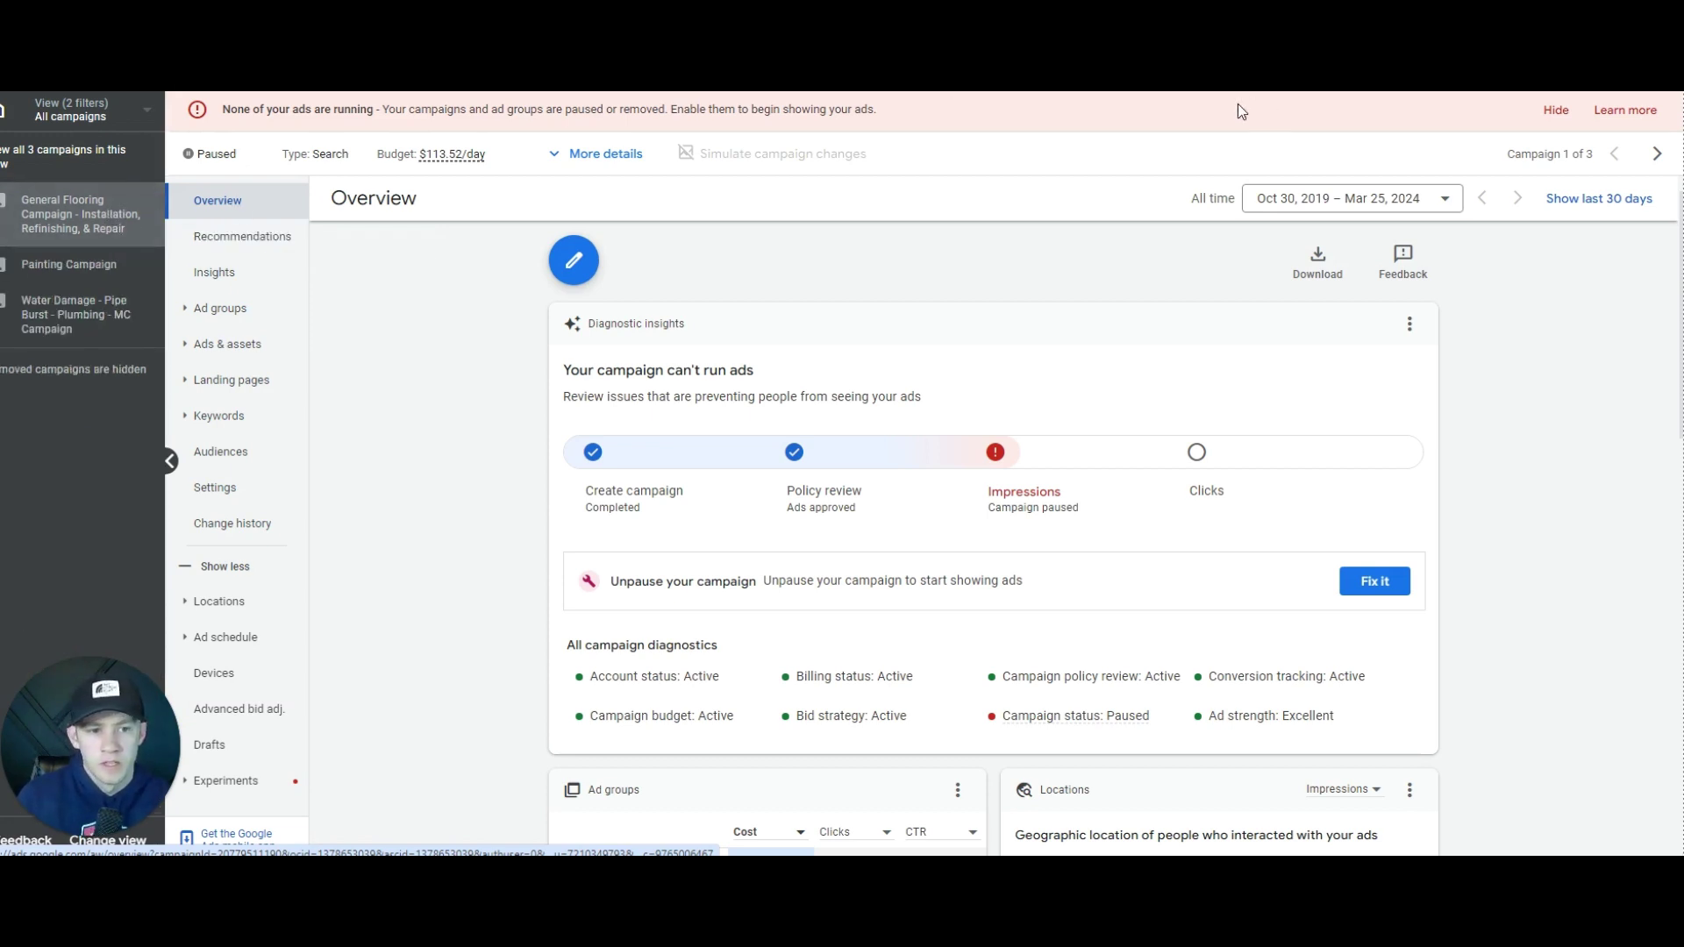
{"action": "left_click", "coordinate": [268, 350]}
{"action": "left_click", "coordinate": [223, 418]}
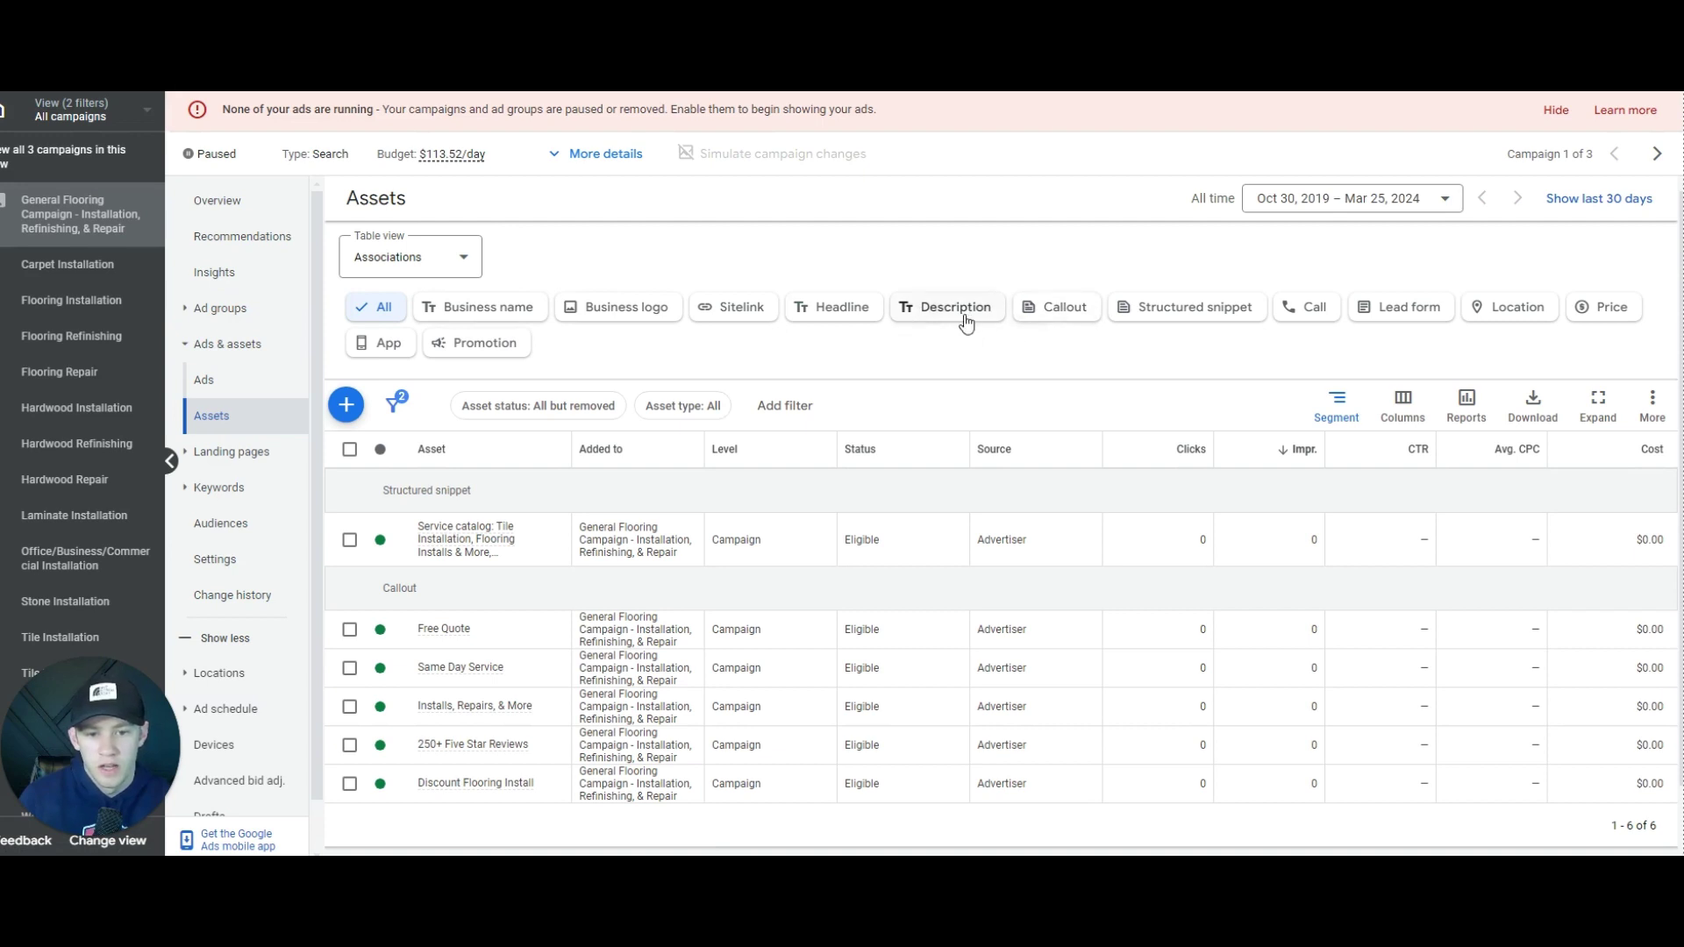
{"action": "left_click", "coordinate": [1074, 322]}
{"action": "left_click", "coordinate": [1157, 314]}
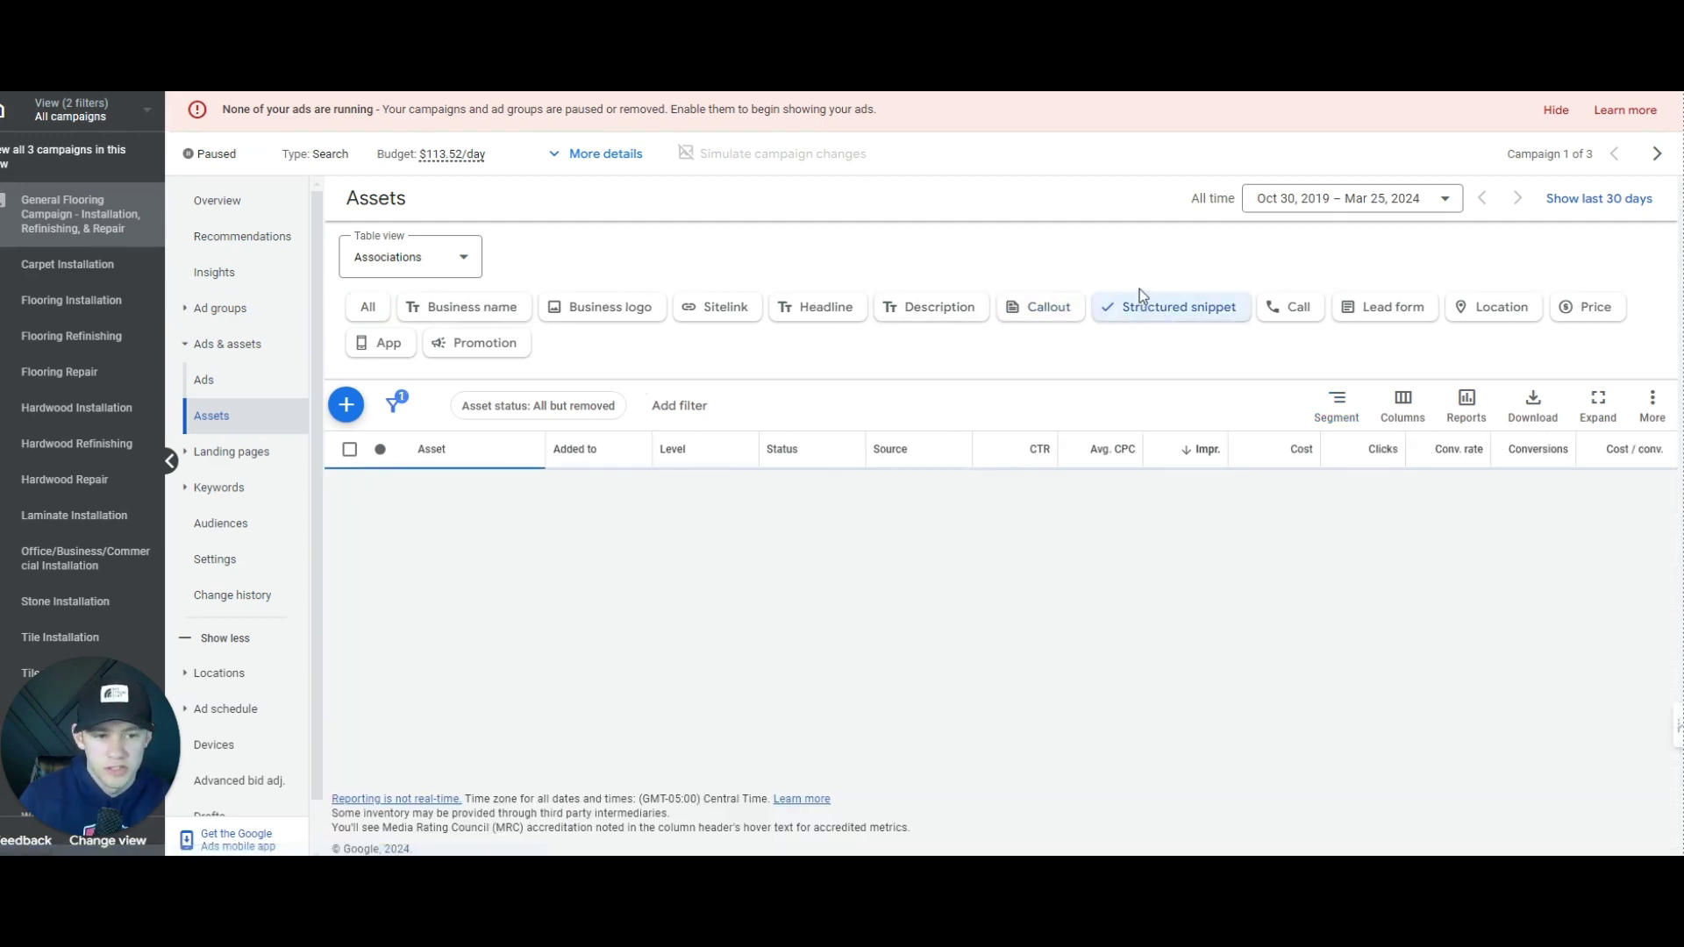
{"action": "left_click", "coordinate": [1303, 315]}
{"action": "left_click", "coordinate": [1528, 317]}
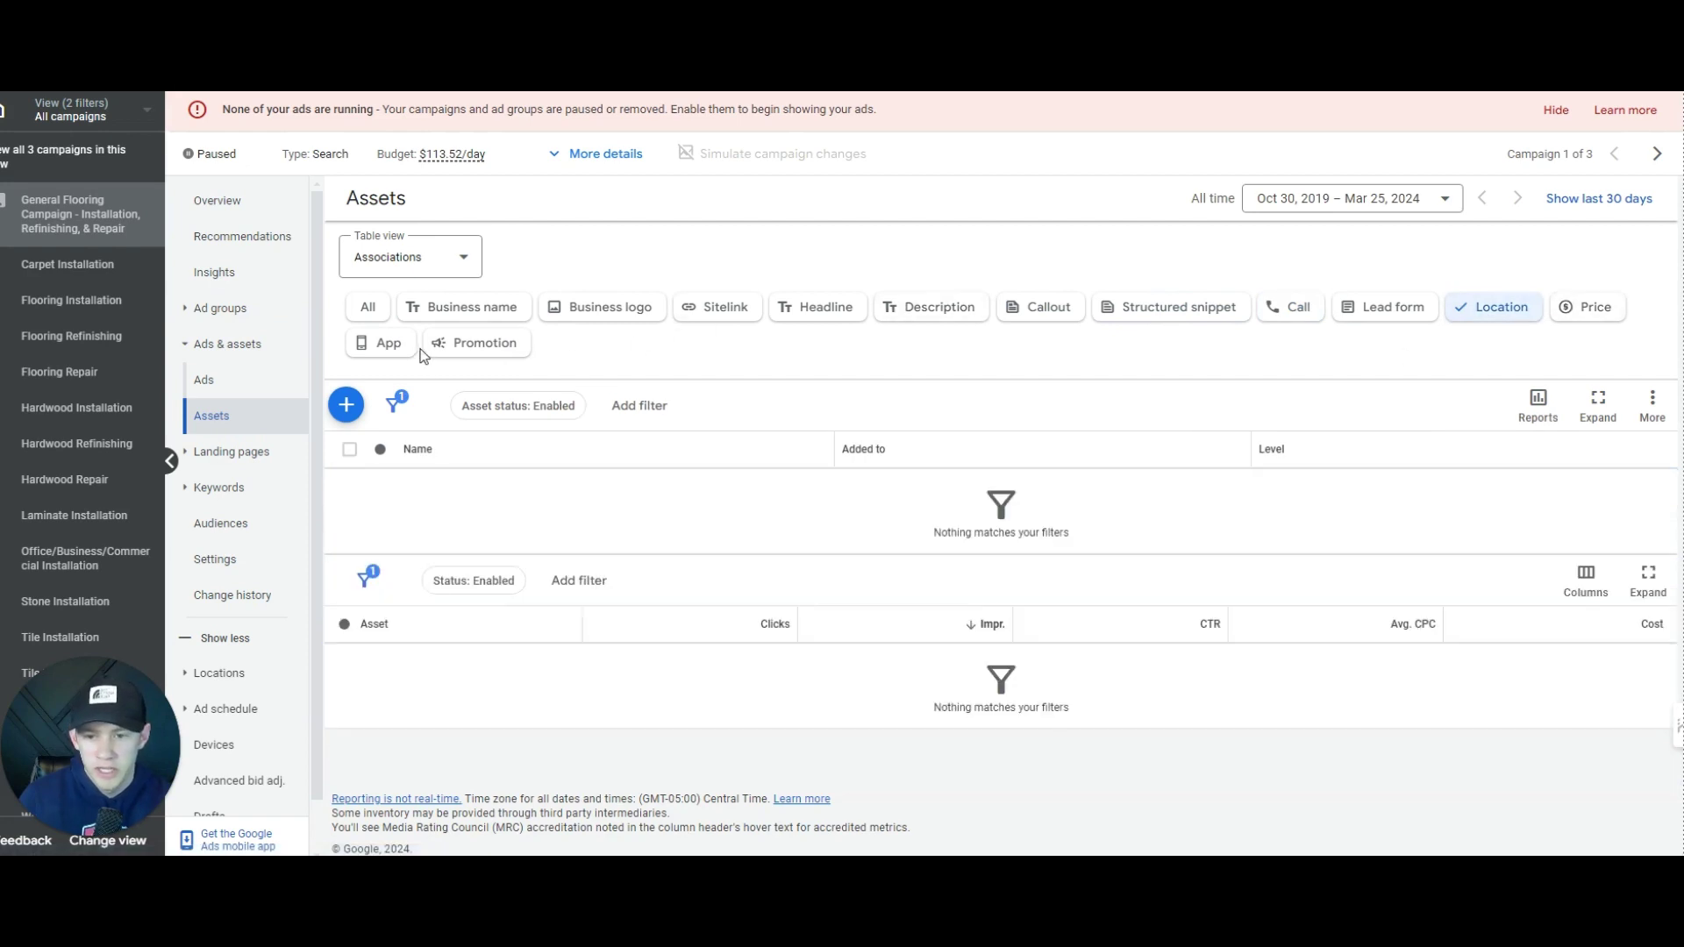
{"action": "left_click", "coordinate": [469, 344]}
{"action": "left_click", "coordinate": [732, 311]}
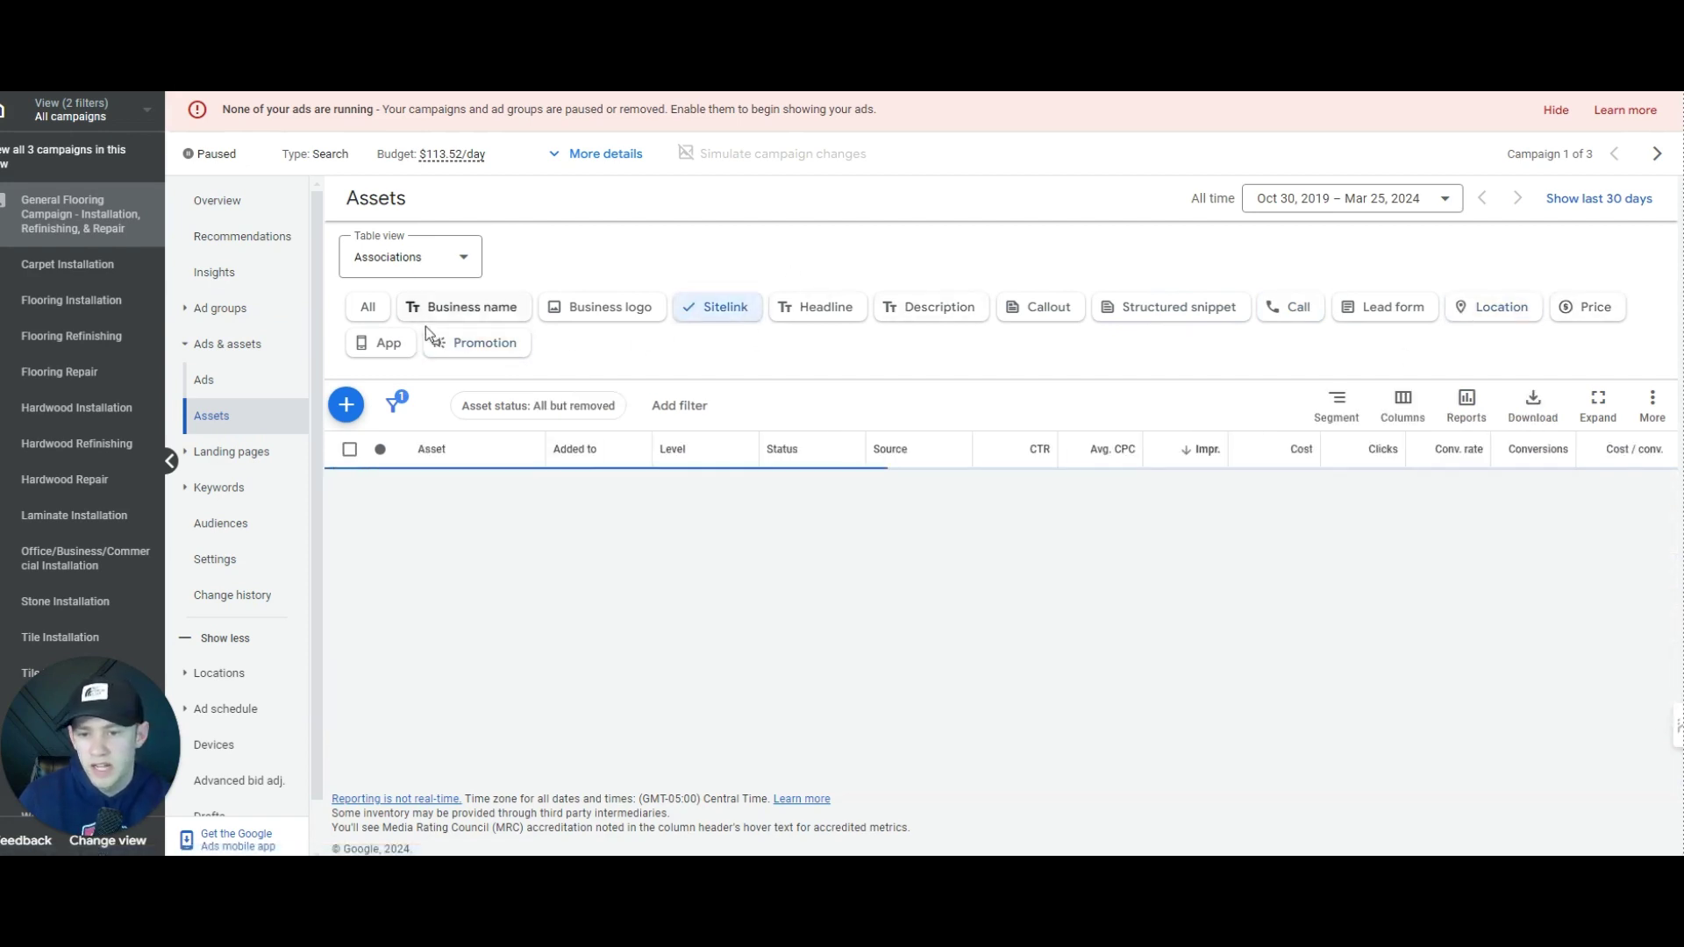
{"action": "left_click", "coordinate": [368, 313]}
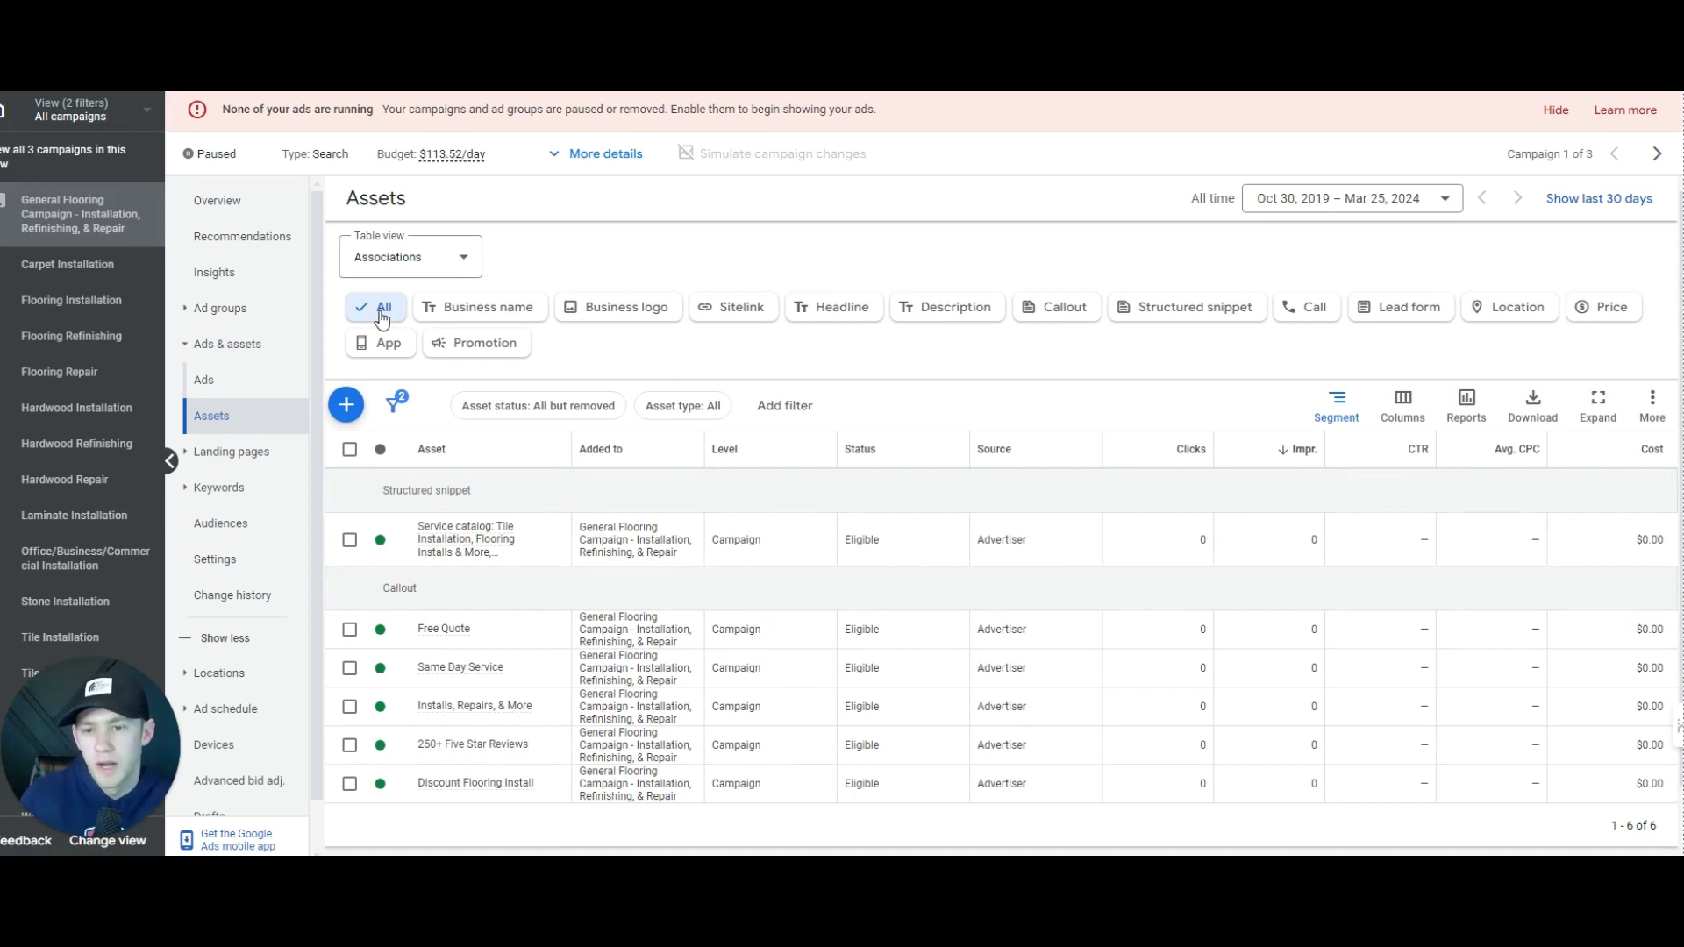
{"action": "left_click", "coordinate": [263, 209]}
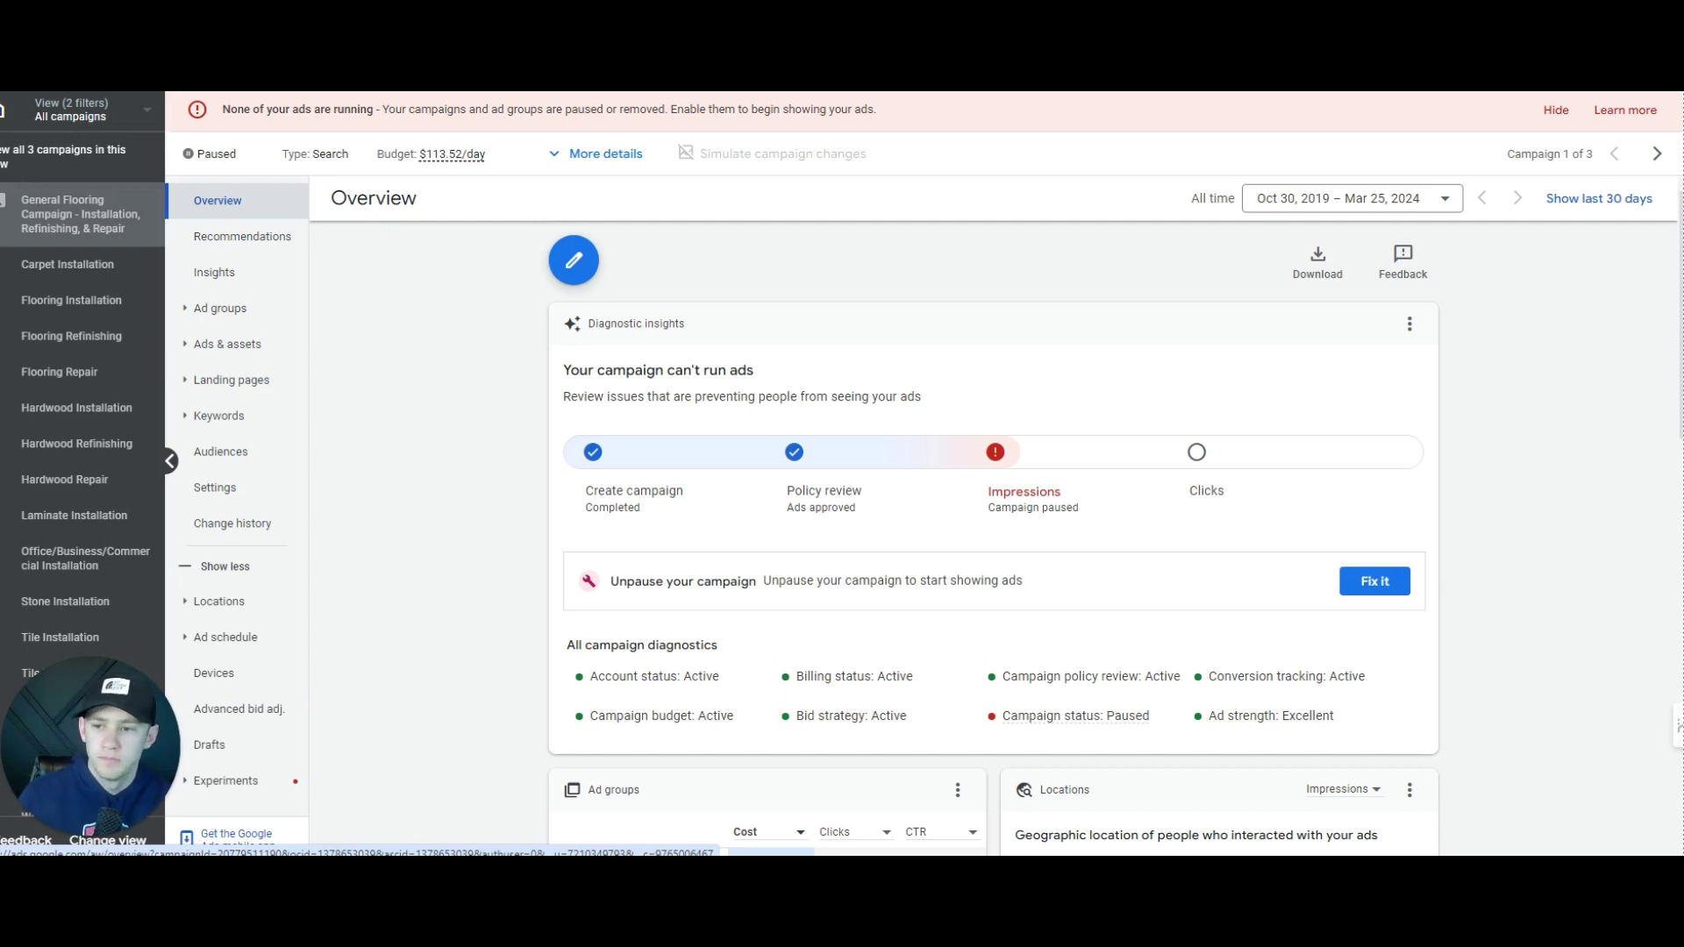
{"action": "triple_click", "coordinate": [79, 214]}
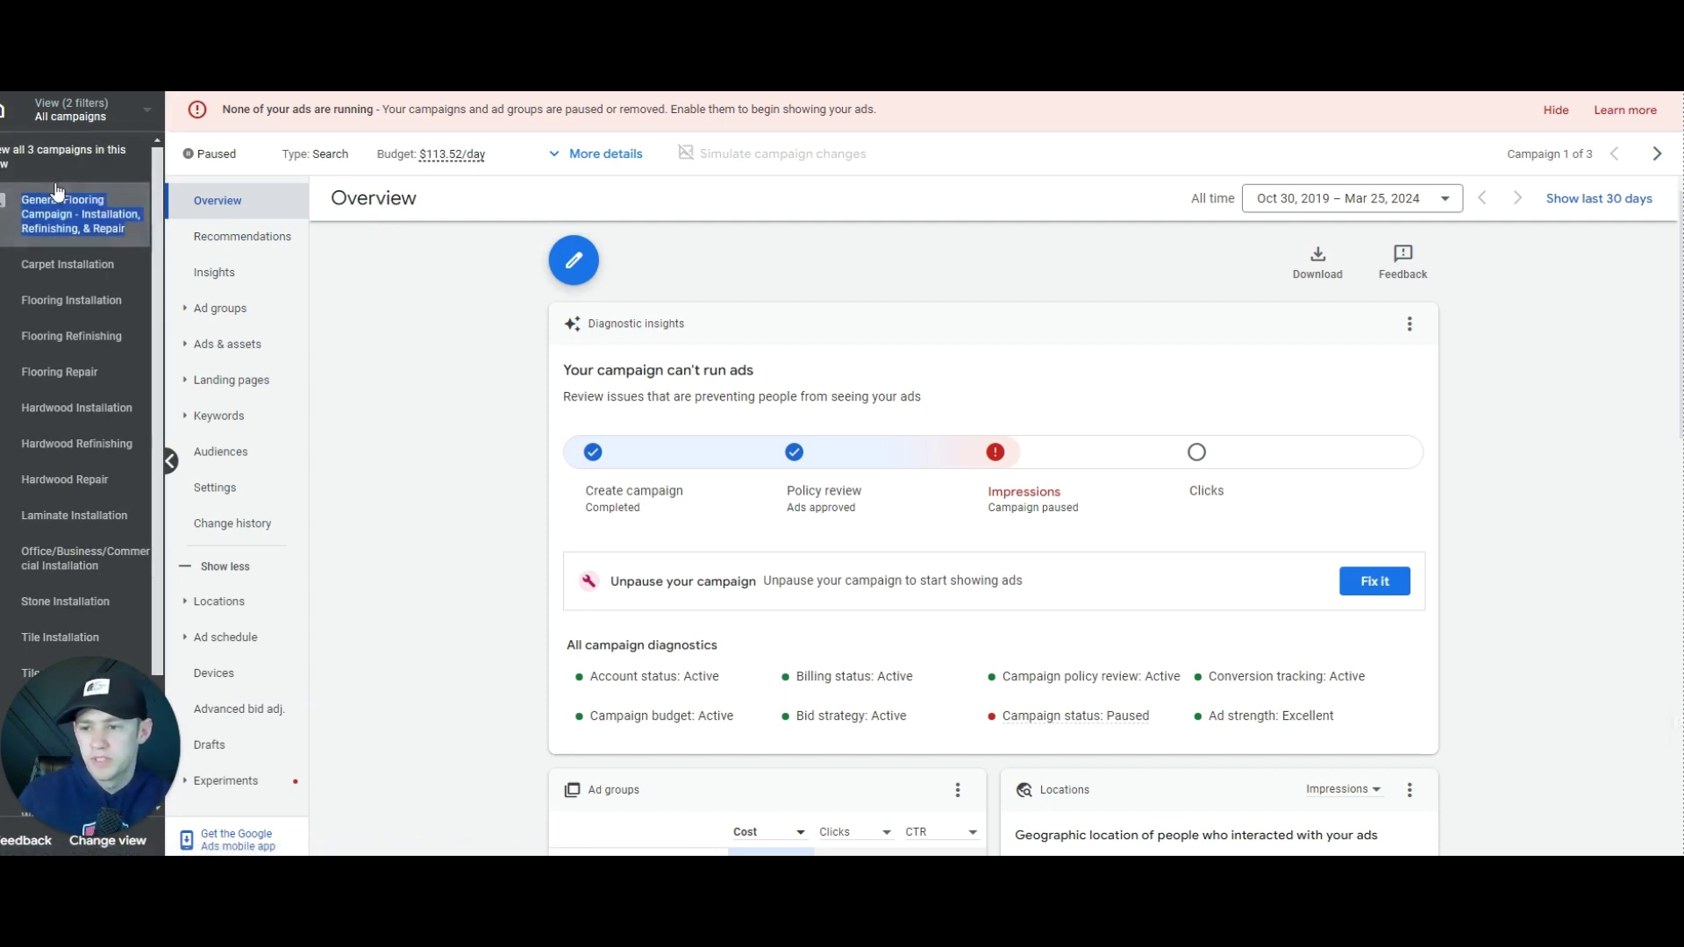
{"action": "left_click", "coordinate": [267, 208]}
{"action": "left_click_drag", "start_coordinate": [420, 200], "coordinate": [333, 200]}
{"action": "left_click", "coordinate": [386, 197]}
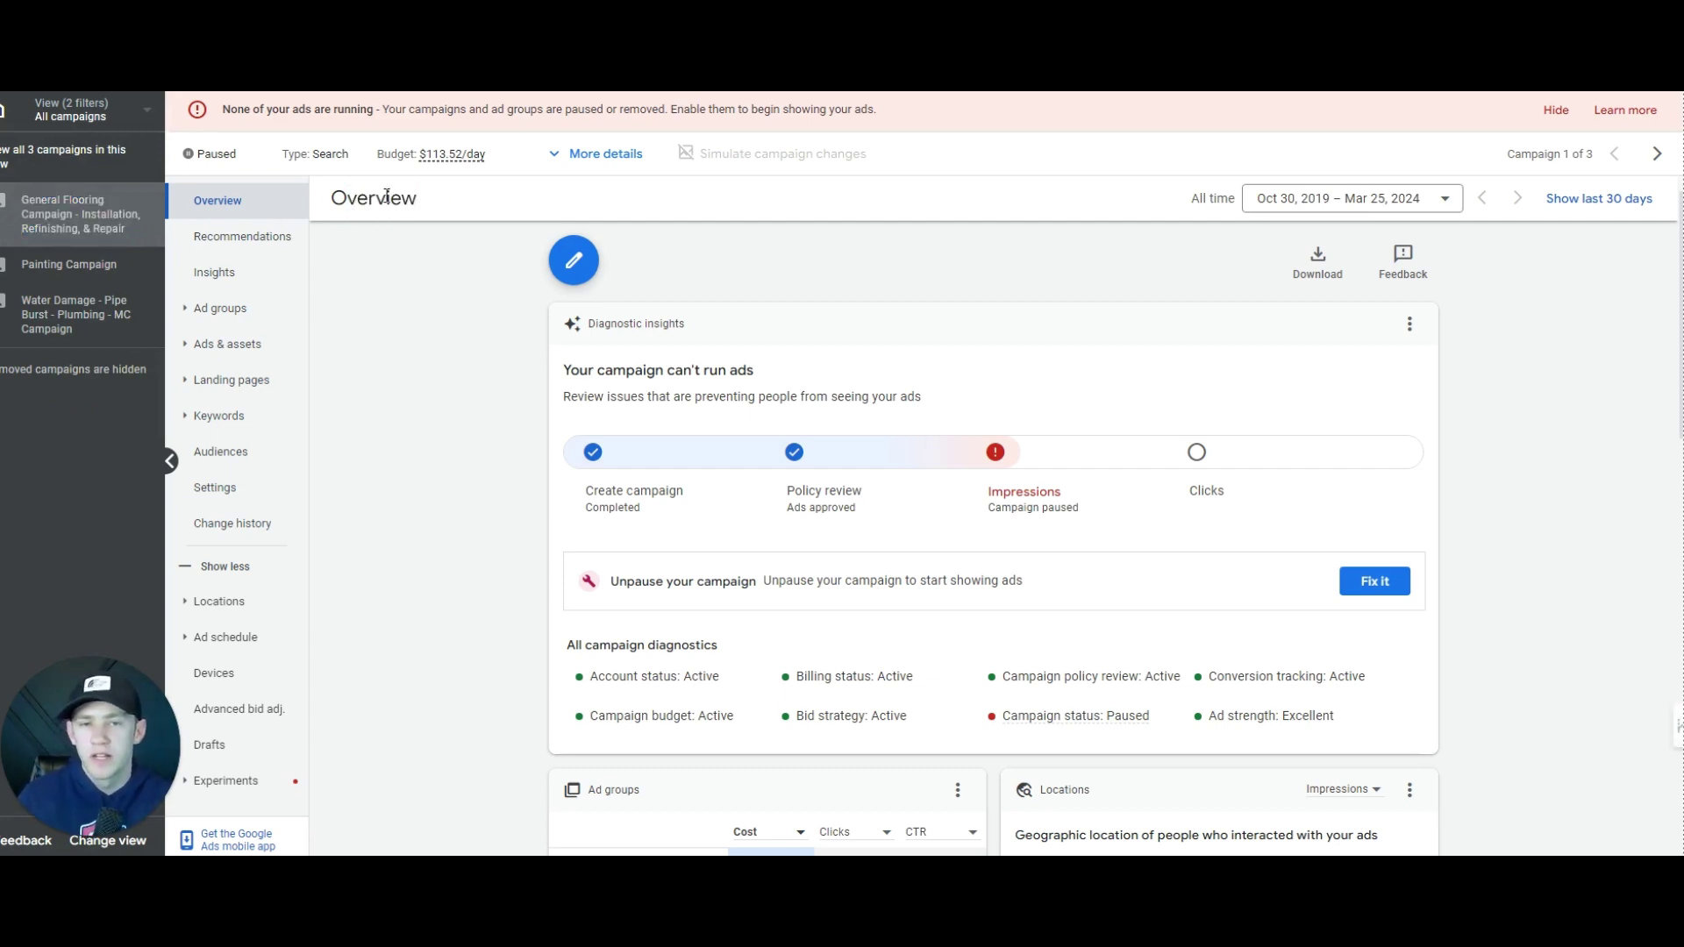